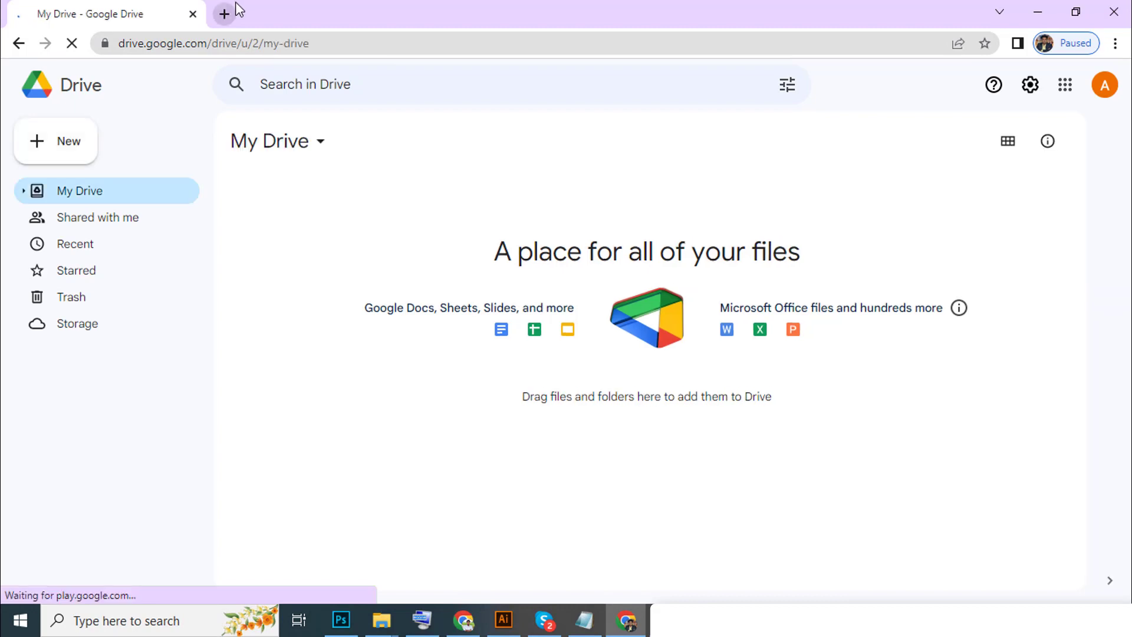
Open Gmail in a new tab, switch to the other signed-in account, and open its Google Drive.
click(235, 7)
text(gm)
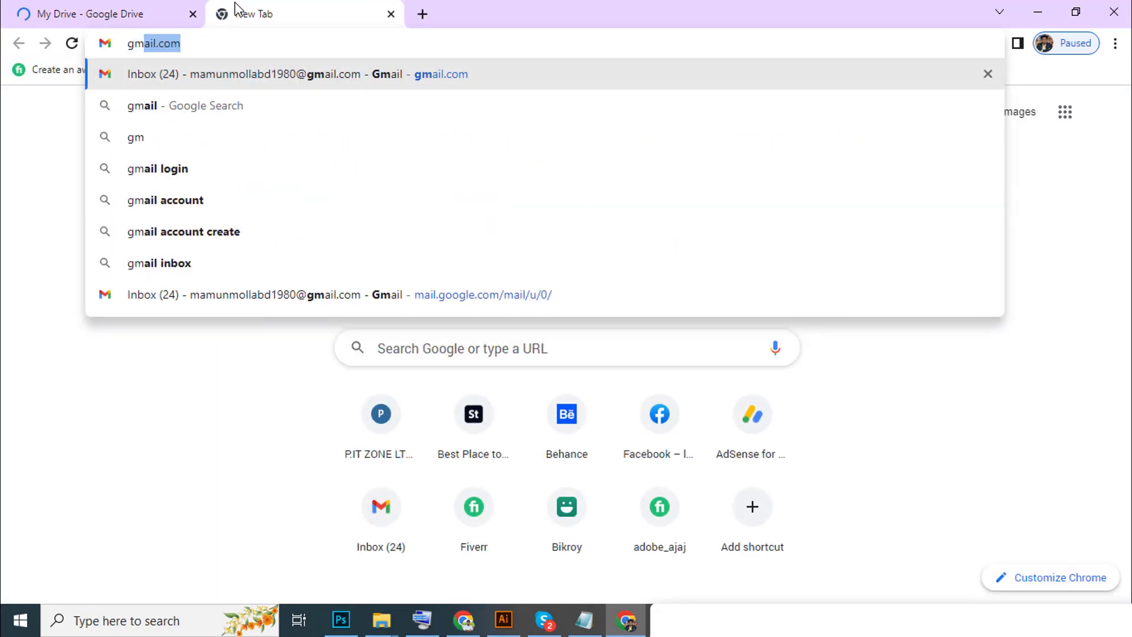
key(Return)
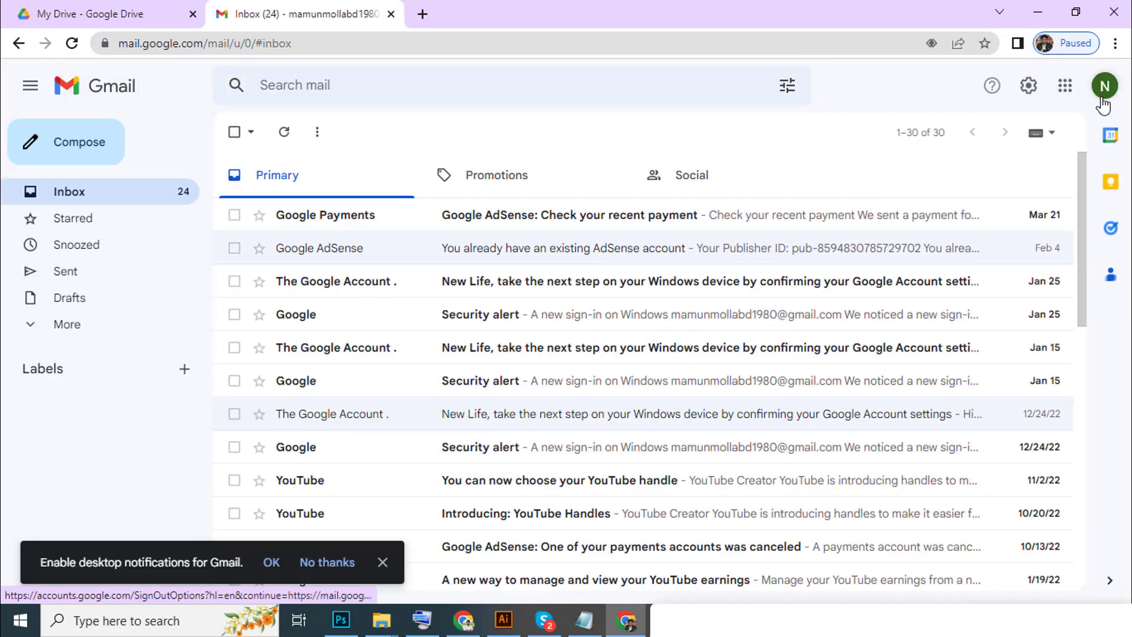
click(1103, 99)
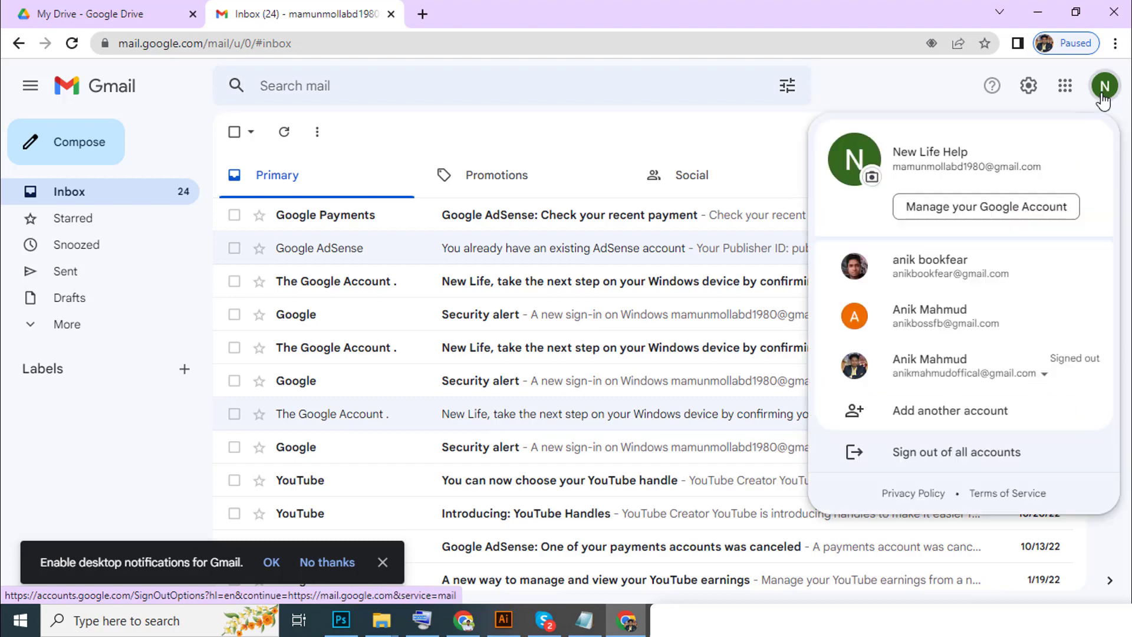
click(943, 323)
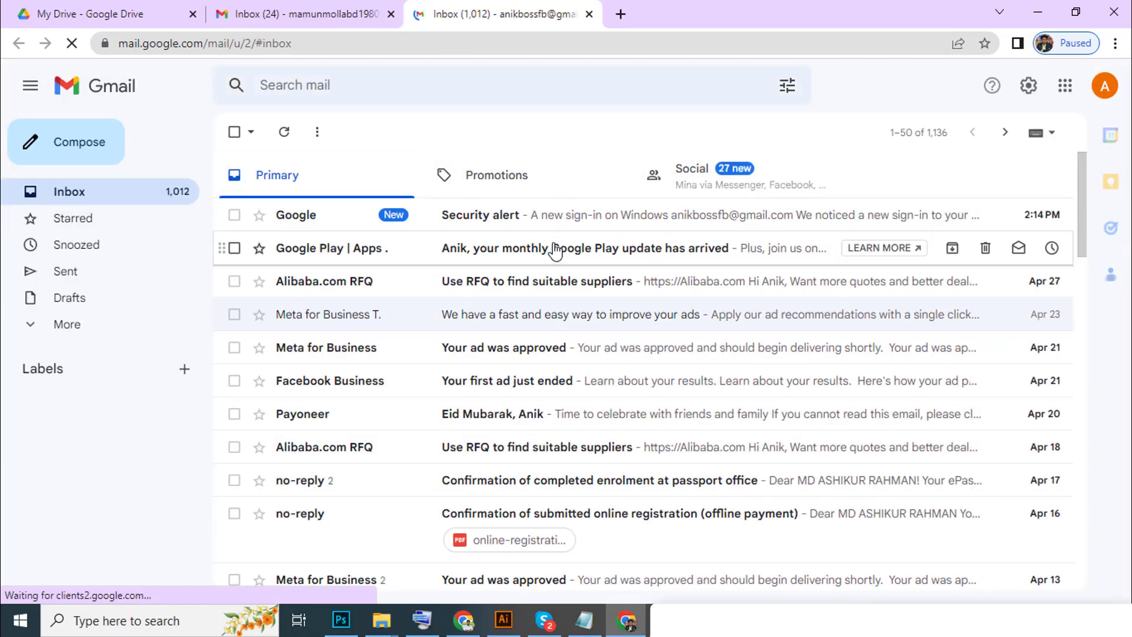
click(1065, 87)
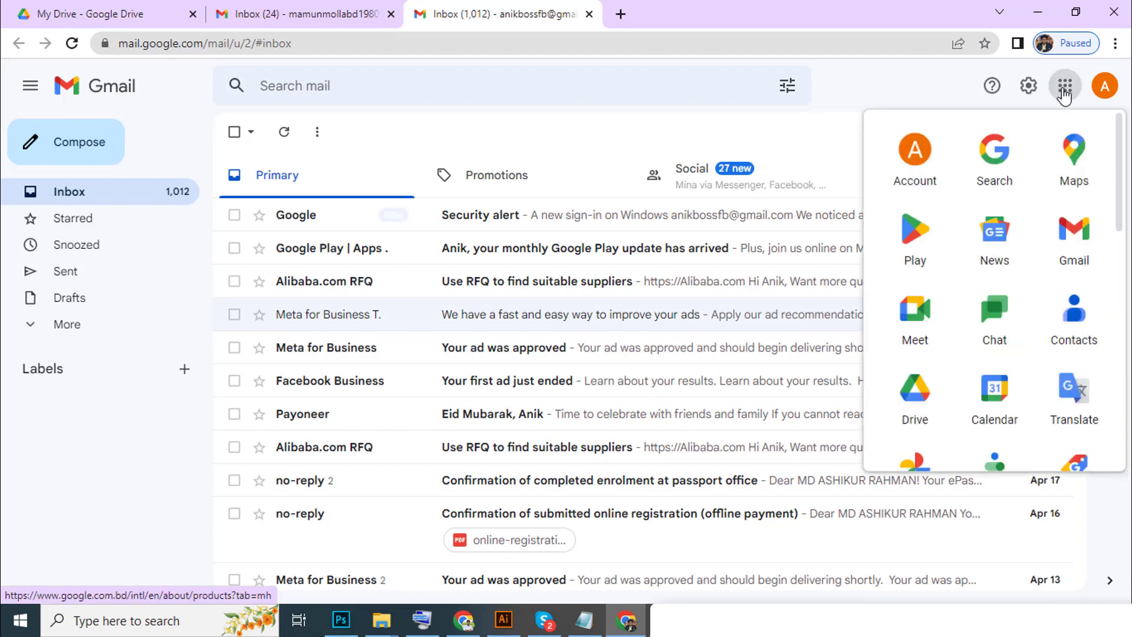
click(914, 394)
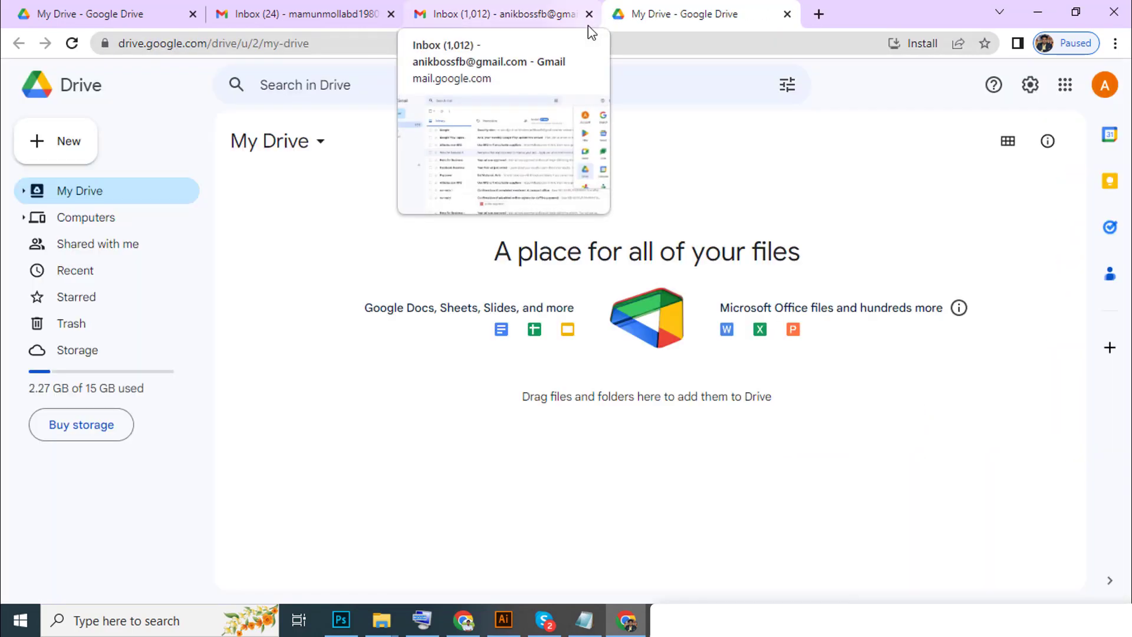
Place the two Drive tabs side by side and switch to the second account's Drive.
drag(665, 13, 283, 9)
click(146, 8)
click(299, 8)
click(130, 8)
click(325, 8)
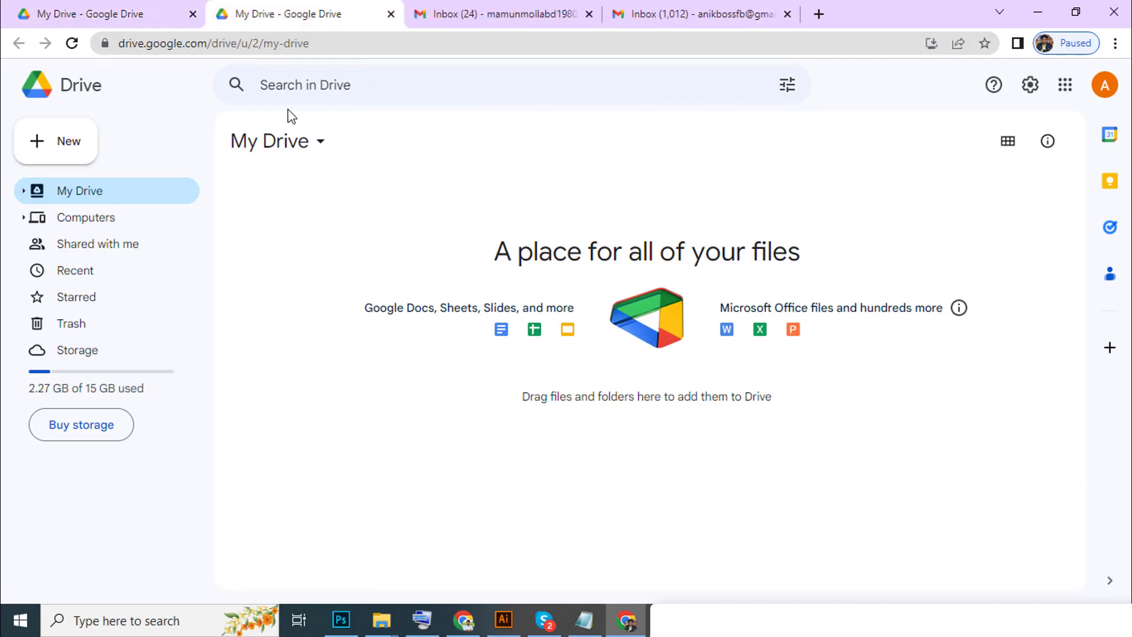
Browse the My Drive dropdown and its More submenu, then bring up the New creation menu.
click(303, 150)
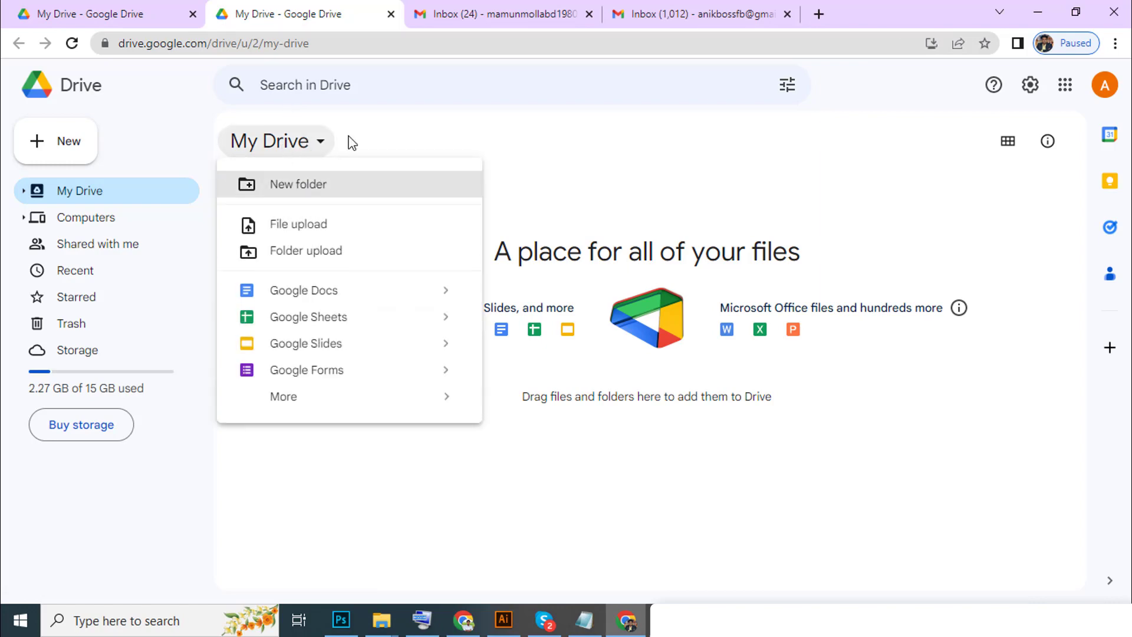
click(284, 152)
click(285, 154)
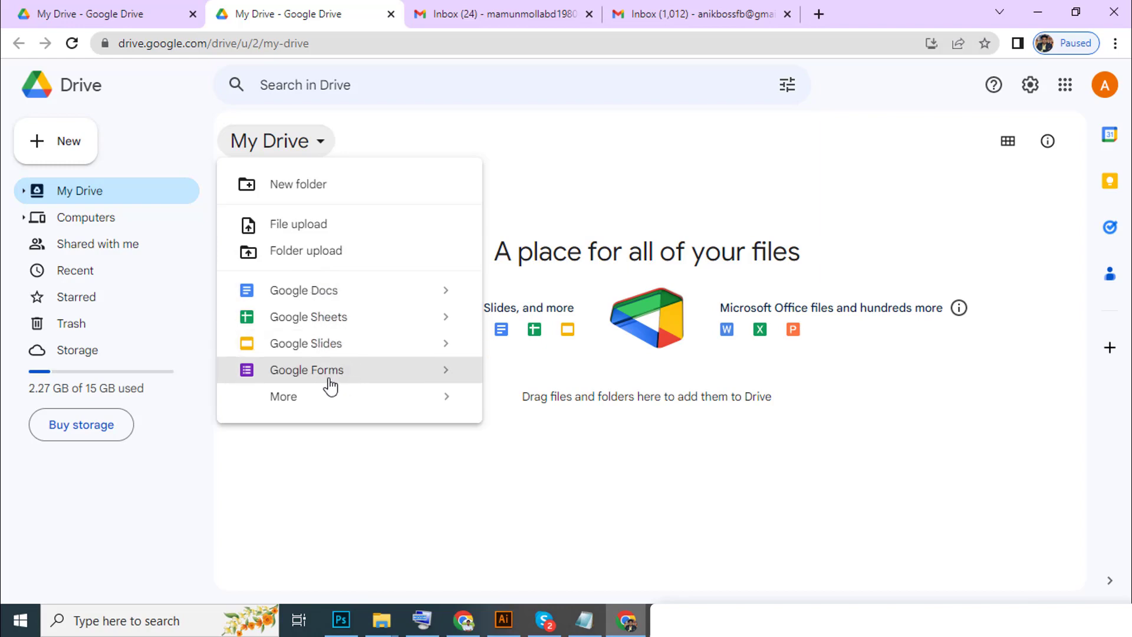
mouse_move(293, 399)
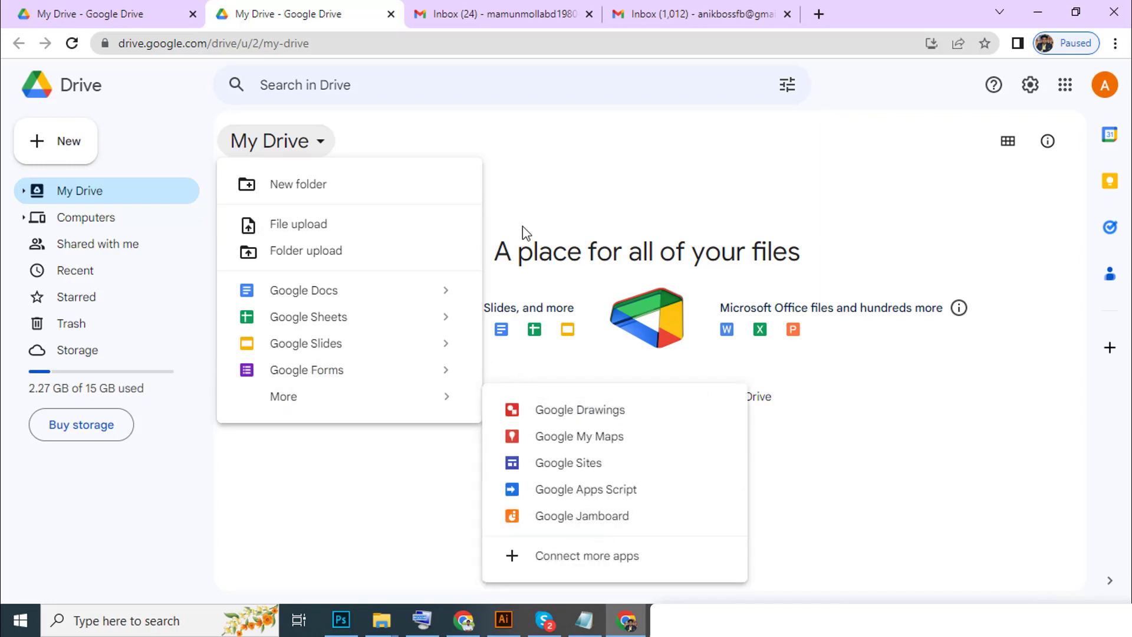
mouse_move(434, 408)
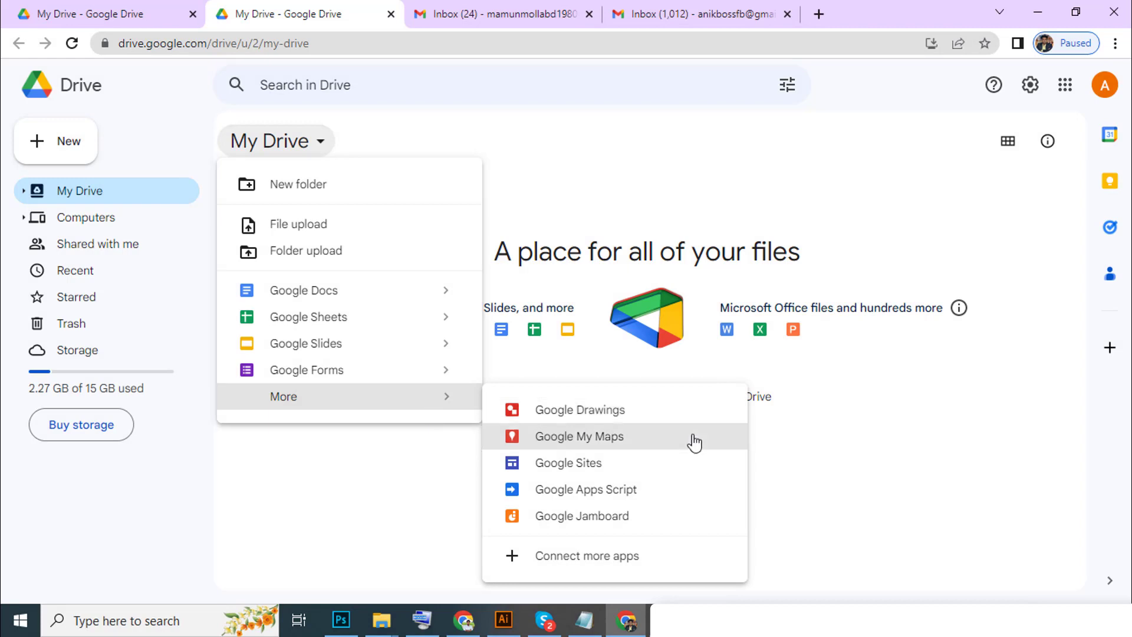
click(595, 187)
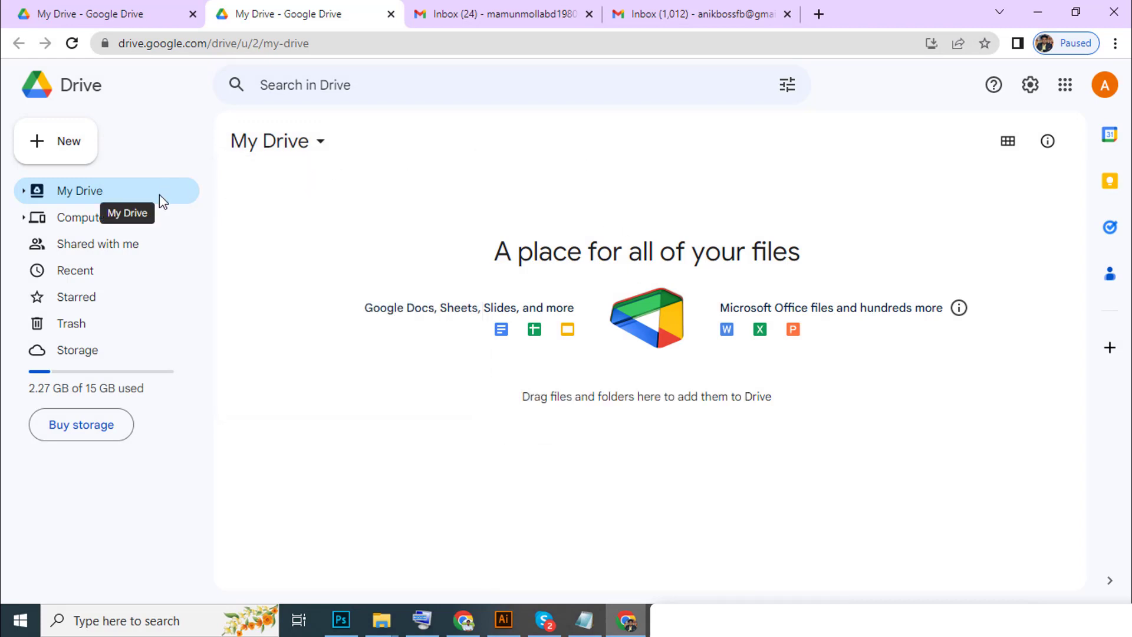
click(69, 146)
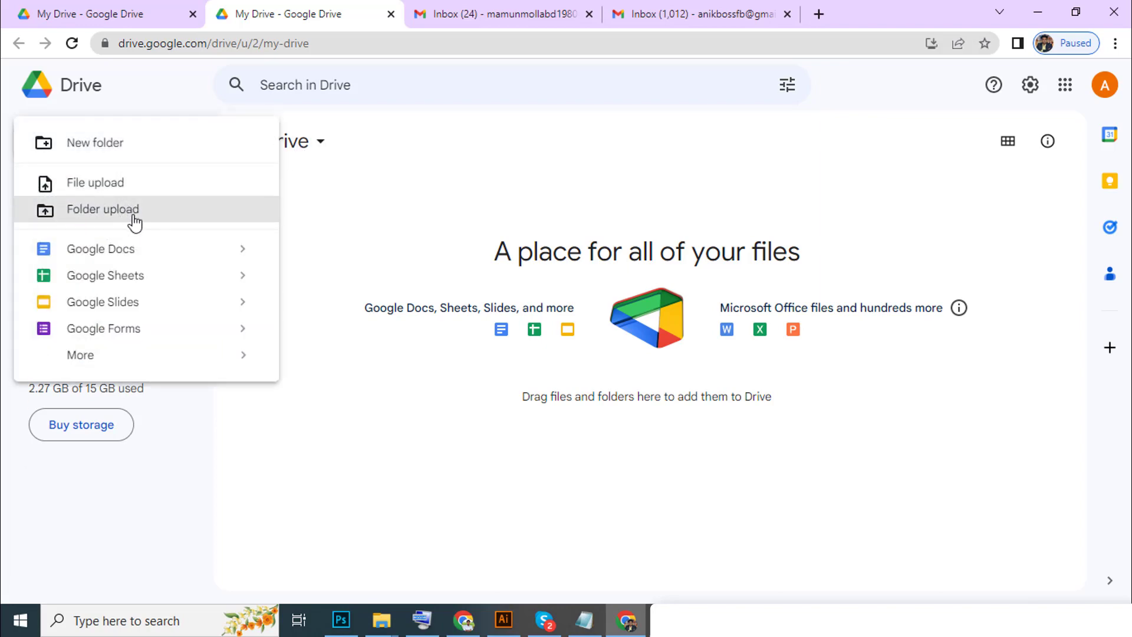
Upload class 34 HW.ai from Downloads into My Drive and close the '1 upload complete' notice.
click(142, 190)
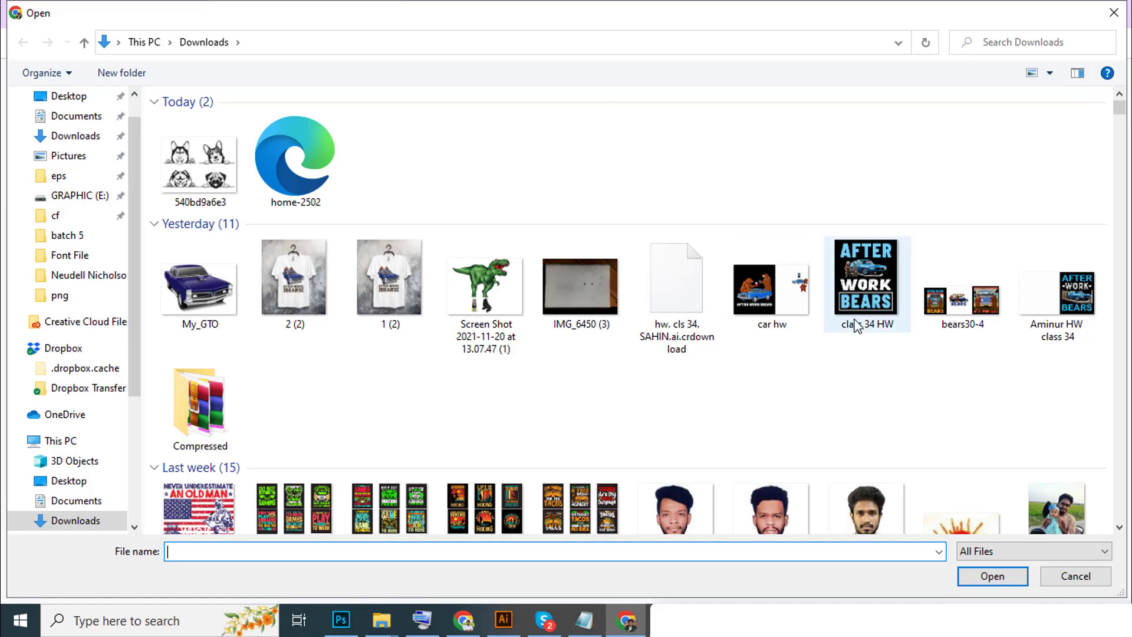
double_click(868, 293)
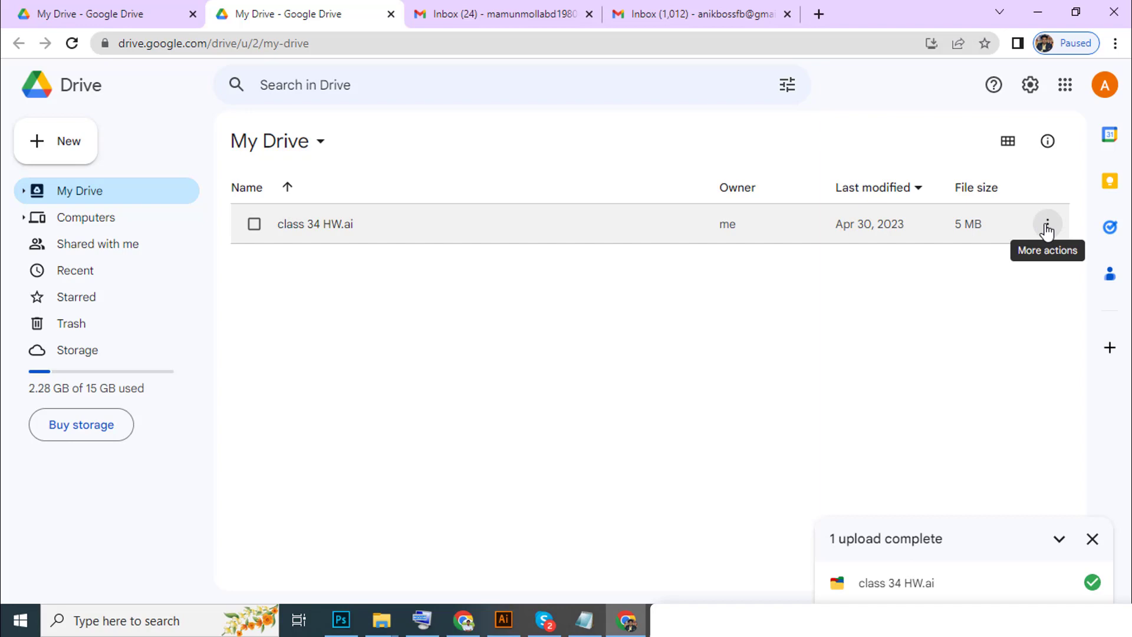
click(1047, 227)
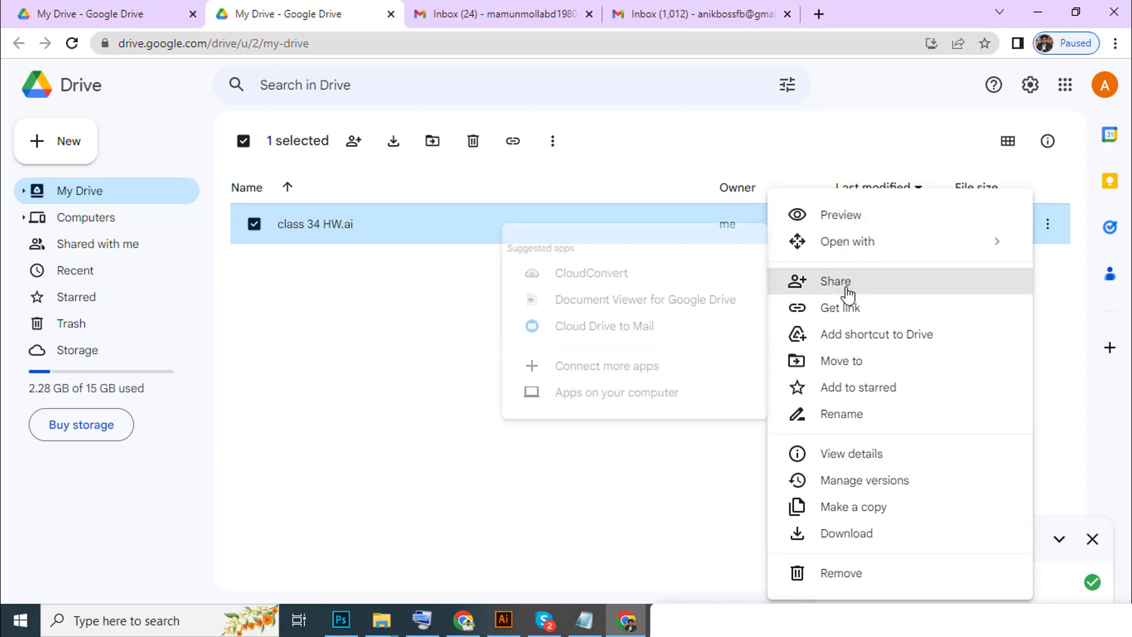
click(654, 389)
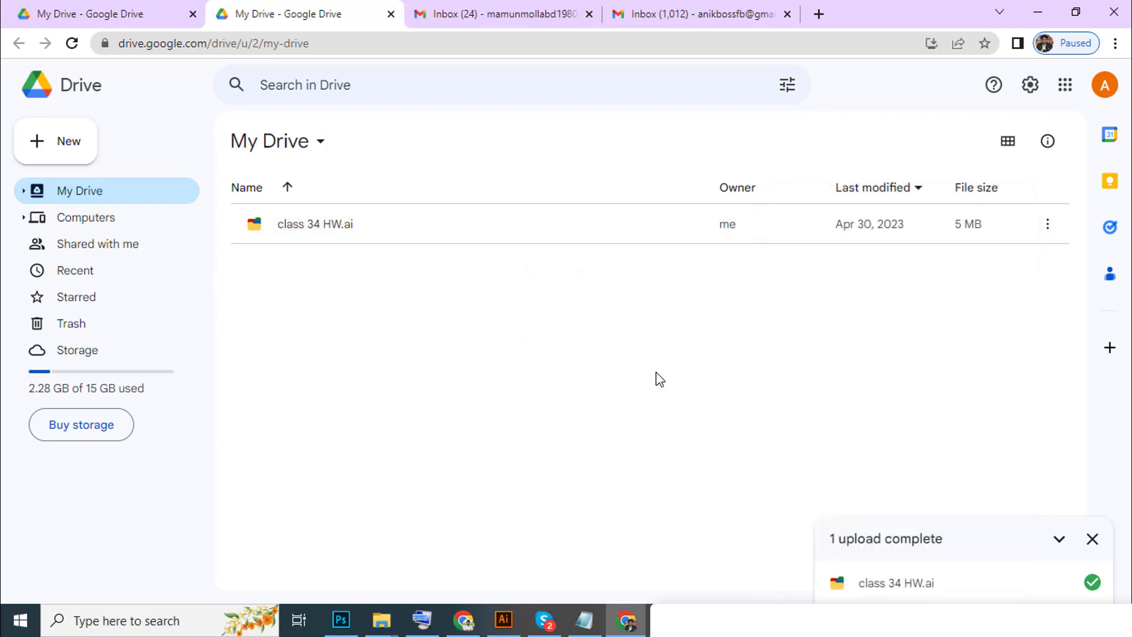
click(1092, 539)
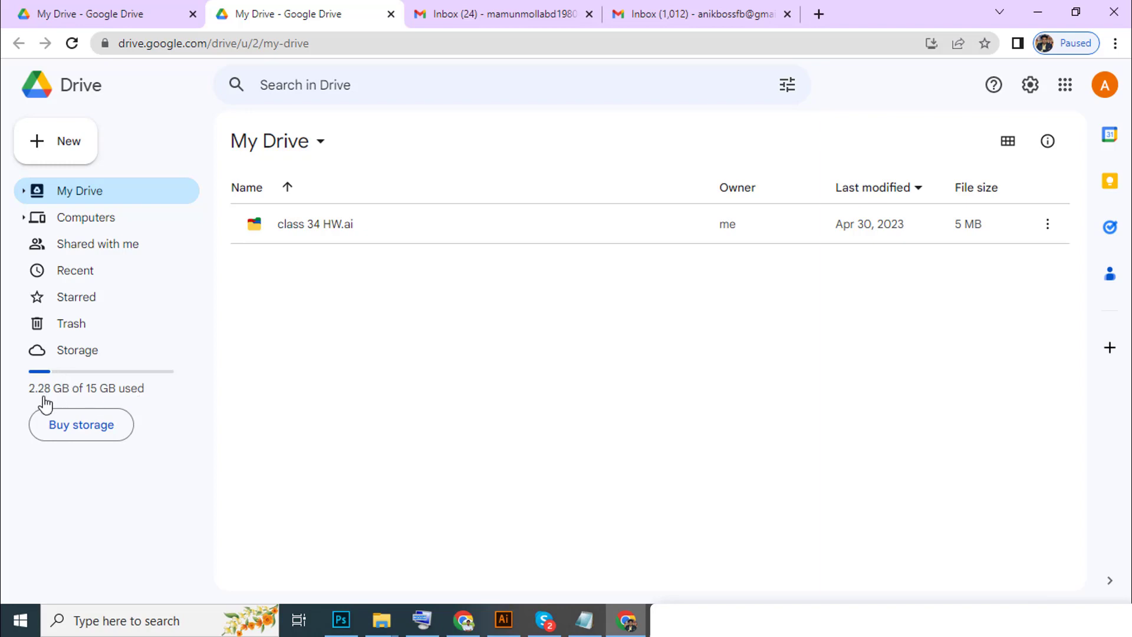
Open the Google One storage plans and switch pricing to Annual.
click(84, 429)
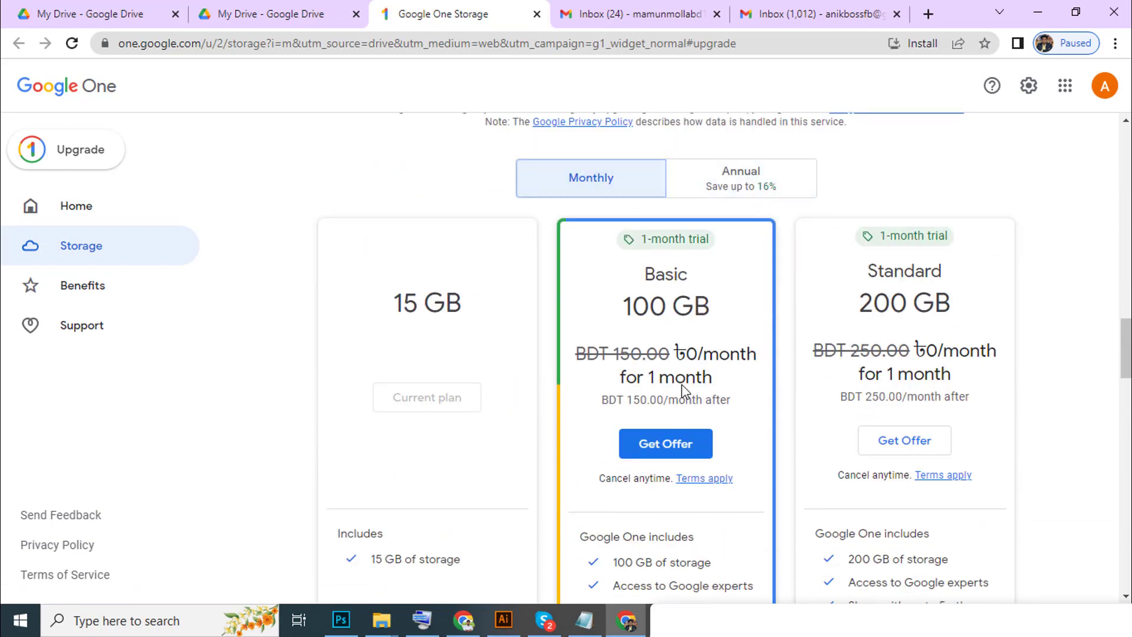
click(750, 199)
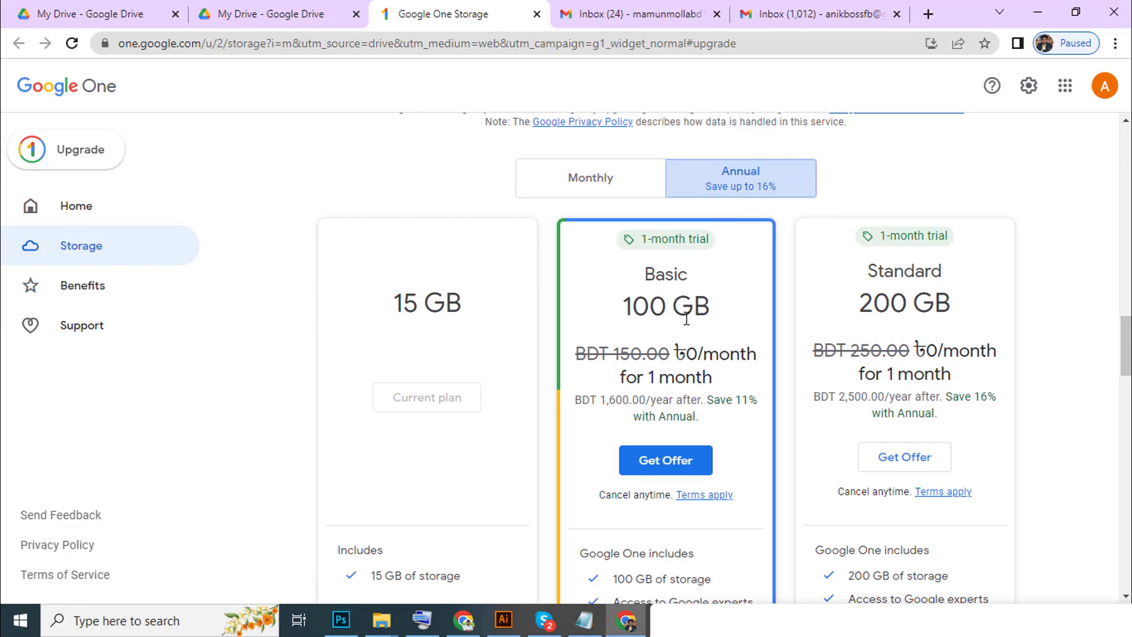
scroll(654, 344, up, 1)
scroll(651, 345, down, 1)
scroll(651, 345, down, 1)
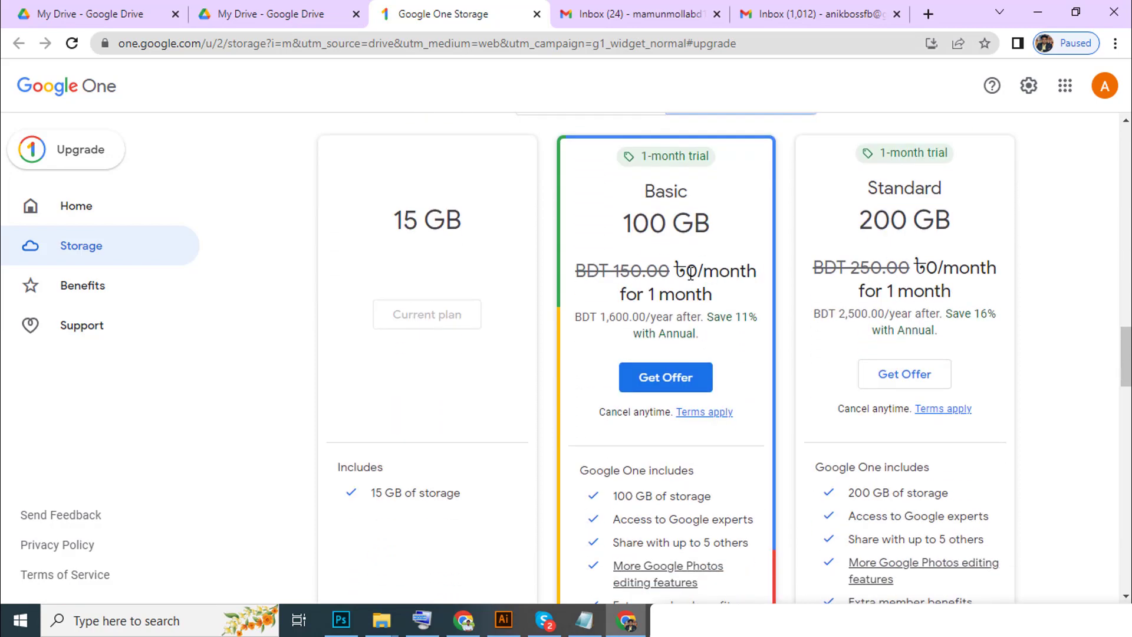
scroll(705, 354, up, 1)
scroll(710, 342, down, 1)
Review the annual plan cards, then close the Google One Storage tab.
scroll(803, 324, down, 3)
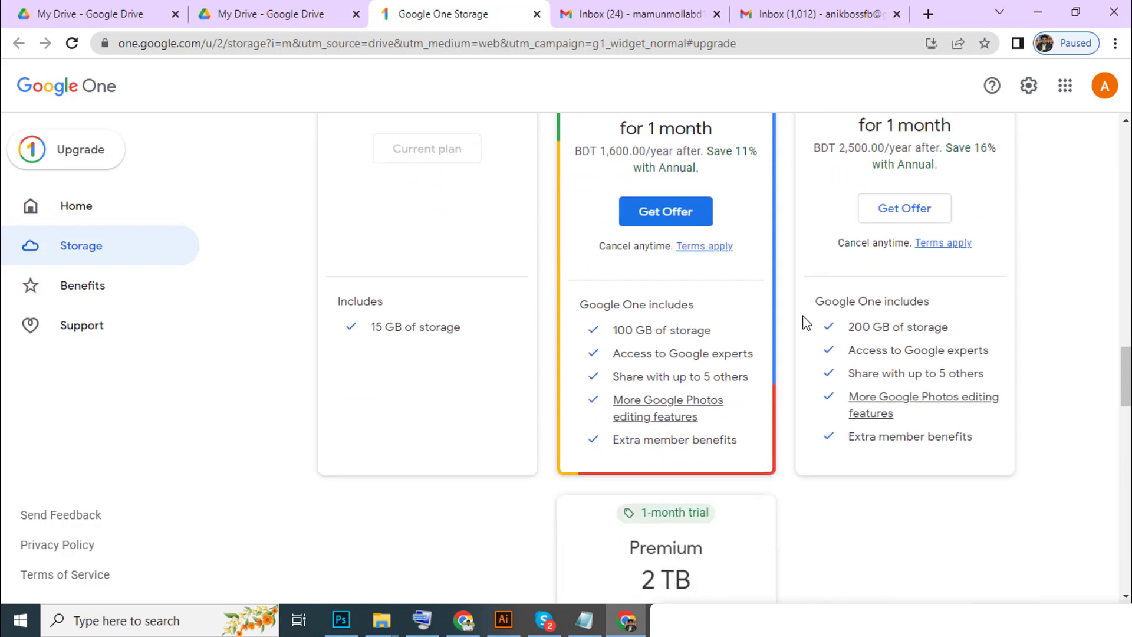
scroll(806, 324, down, 1)
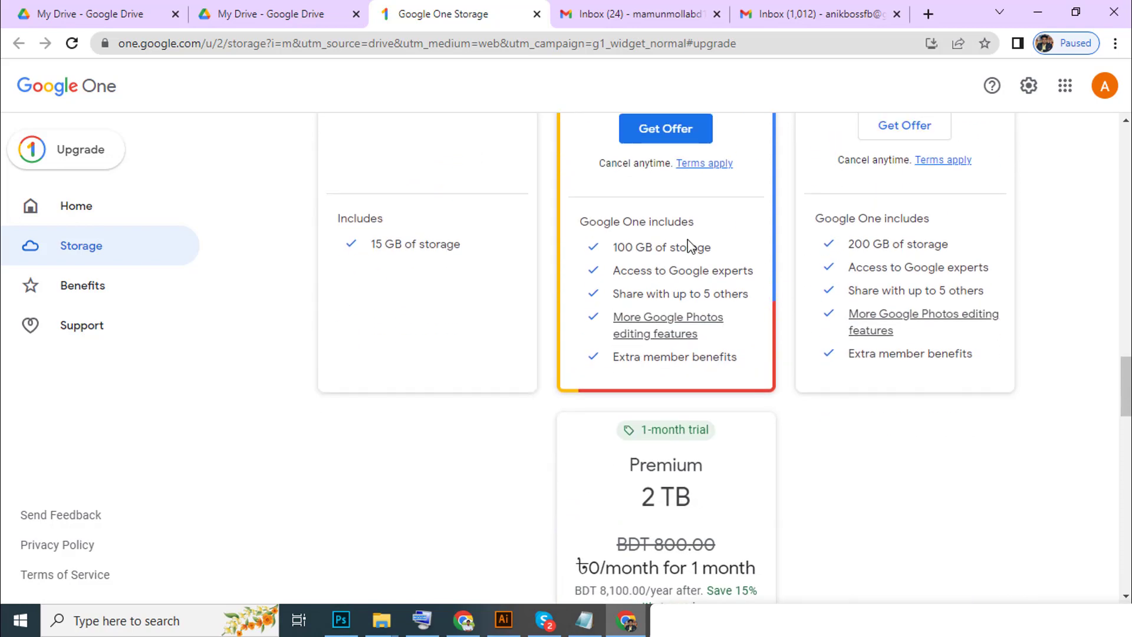
scroll(689, 244, down, 1)
scroll(670, 413, down, 1)
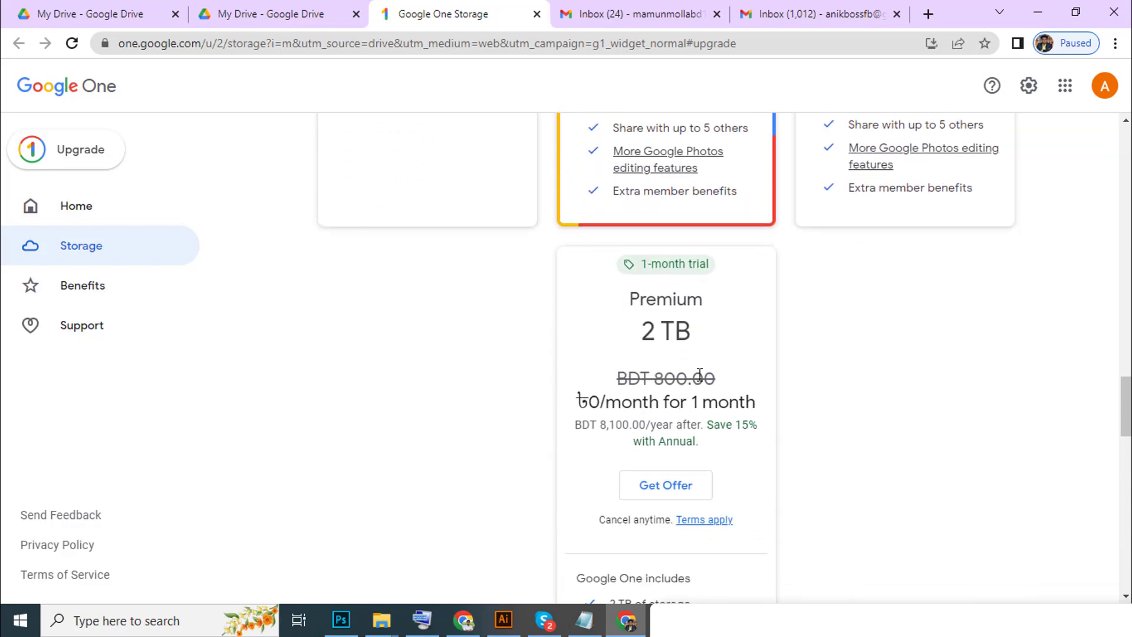
scroll(700, 371, down, 2)
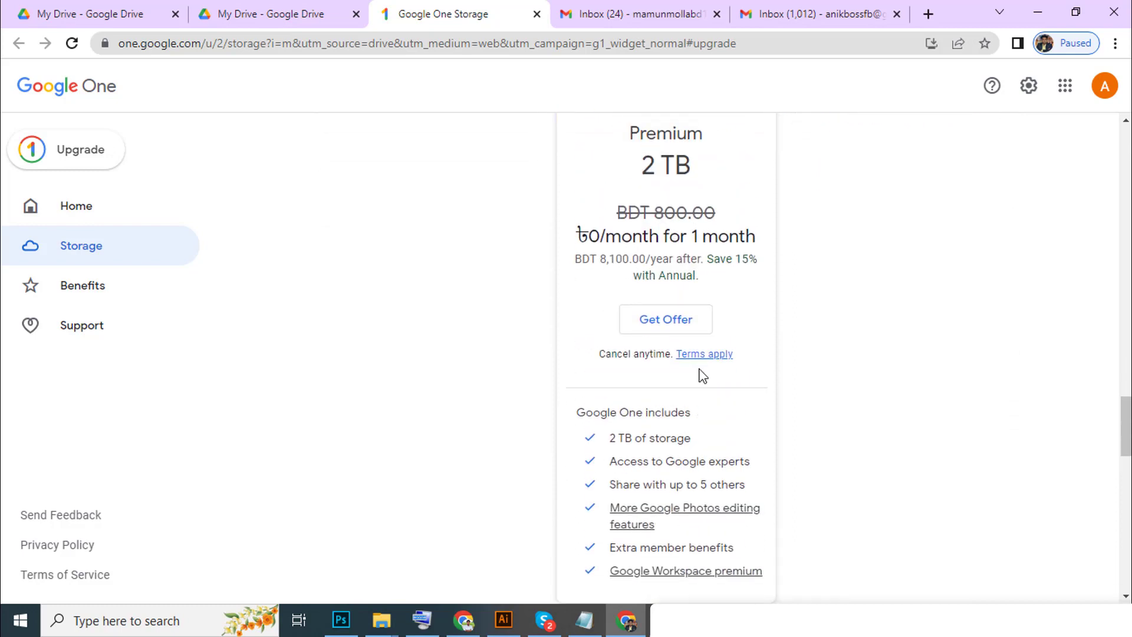
click(536, 14)
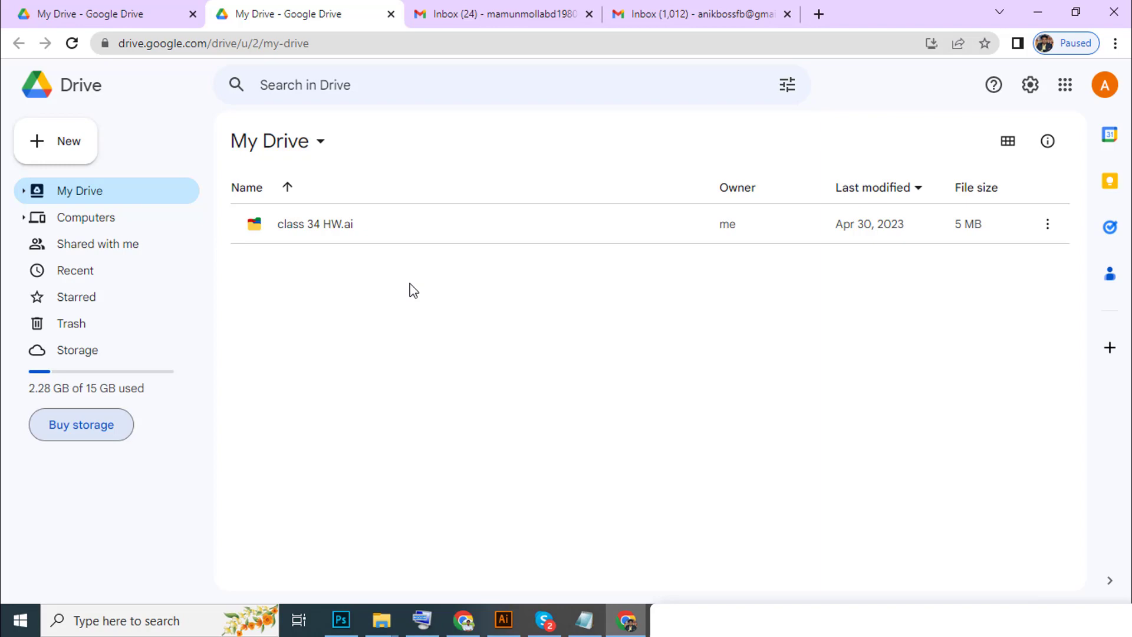
Create a folder named 'Class 35 HW' from the My Drive right-click menu and open it.
right_click(485, 307)
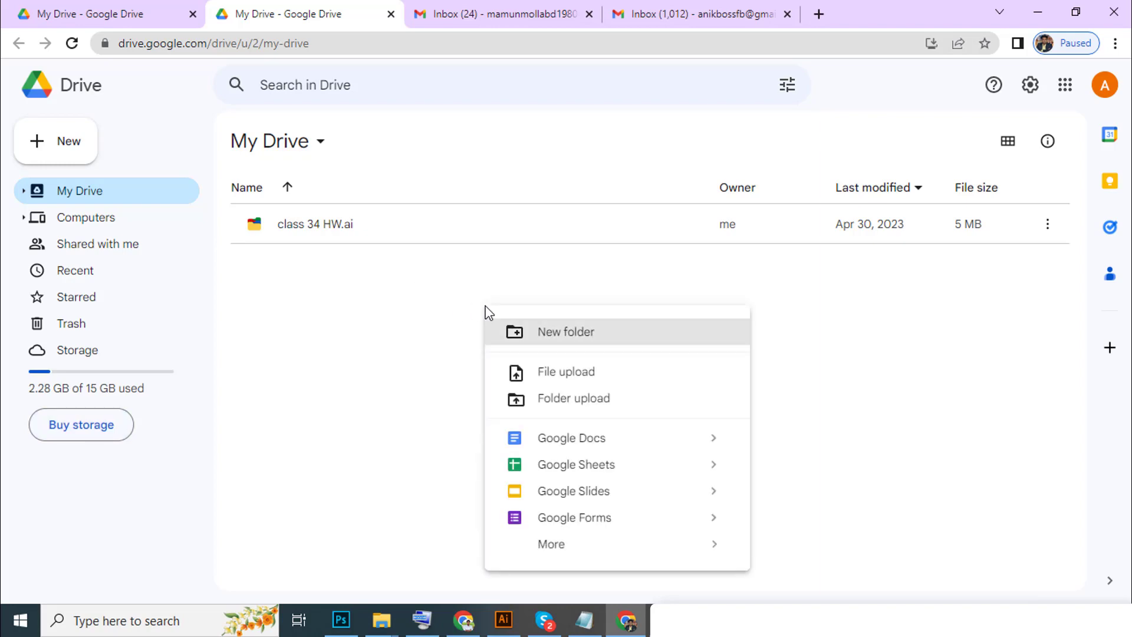
click(577, 339)
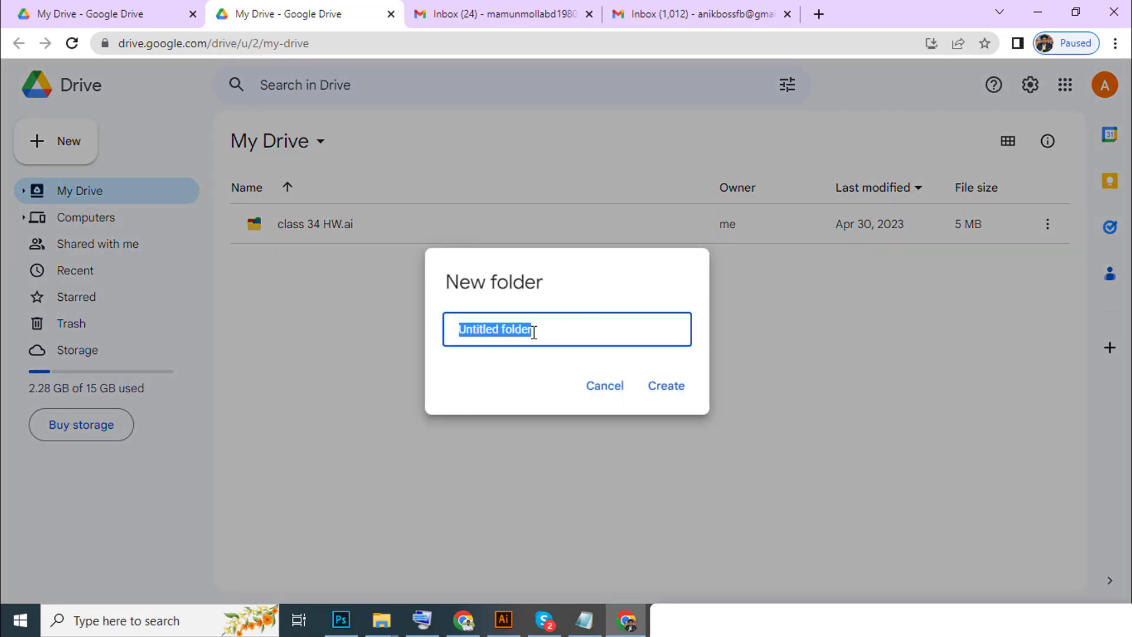
text(Cla)
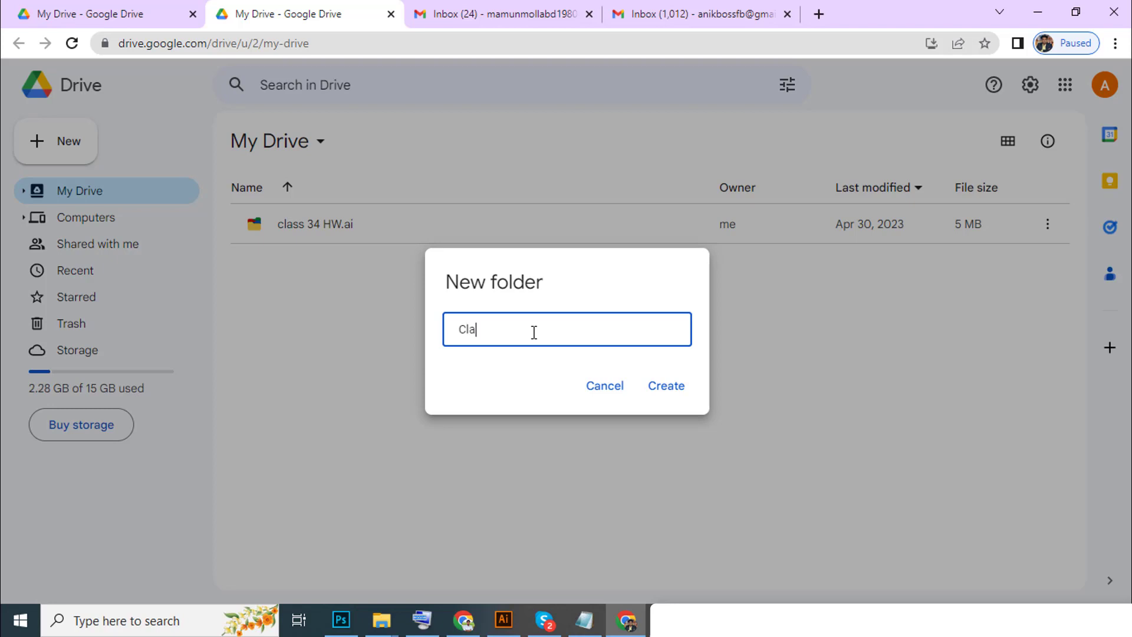
text(ss 35 HW)
click(664, 393)
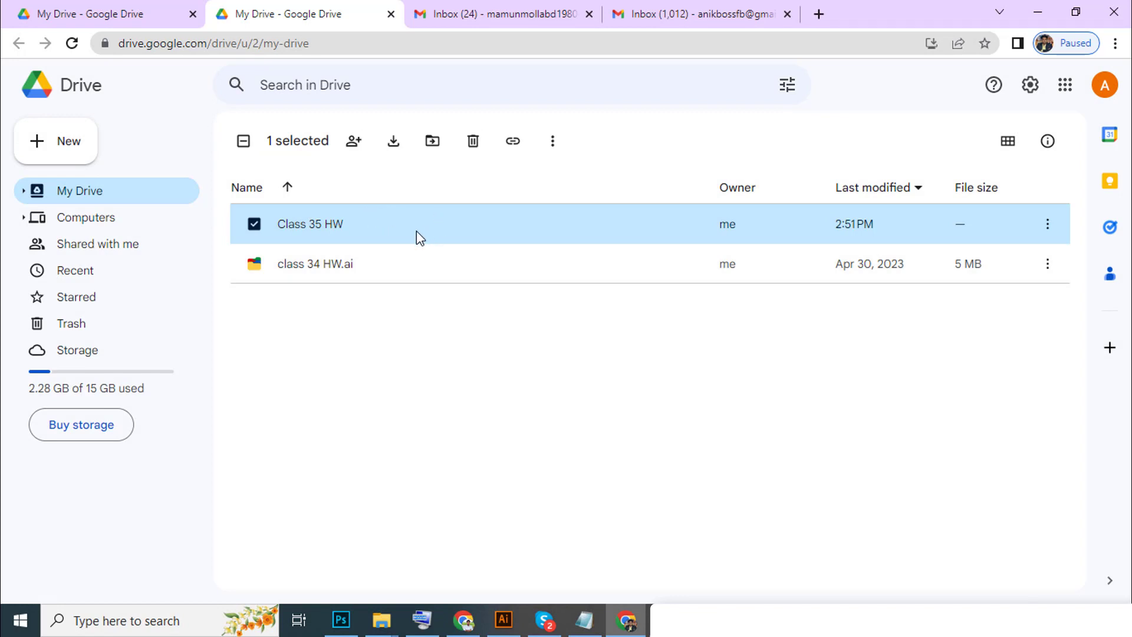
double_click(463, 229)
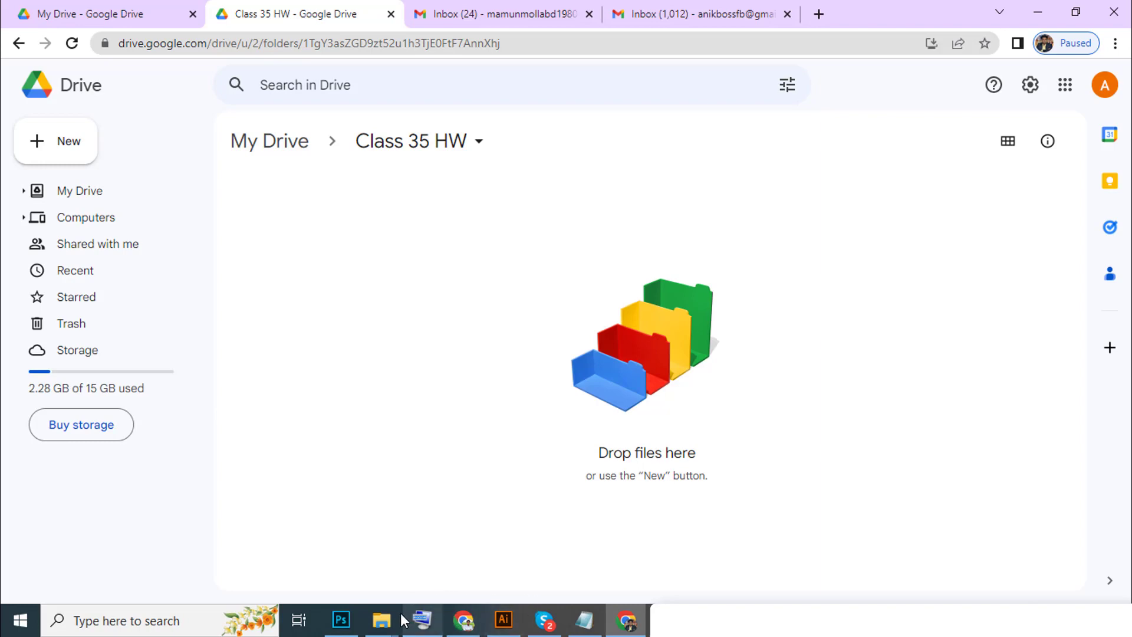
Select the eps, mockup, png and project file items on AUDIO (F:) and drag them into Class 35 HW.
click(382, 619)
click(375, 543)
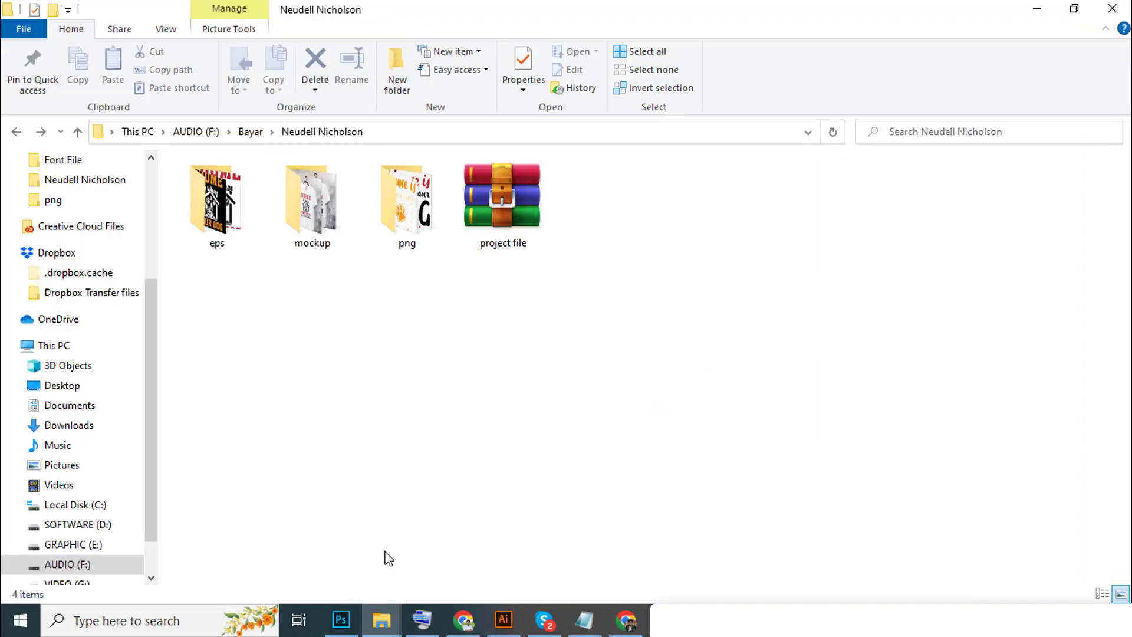
drag(690, 354, 83, 164)
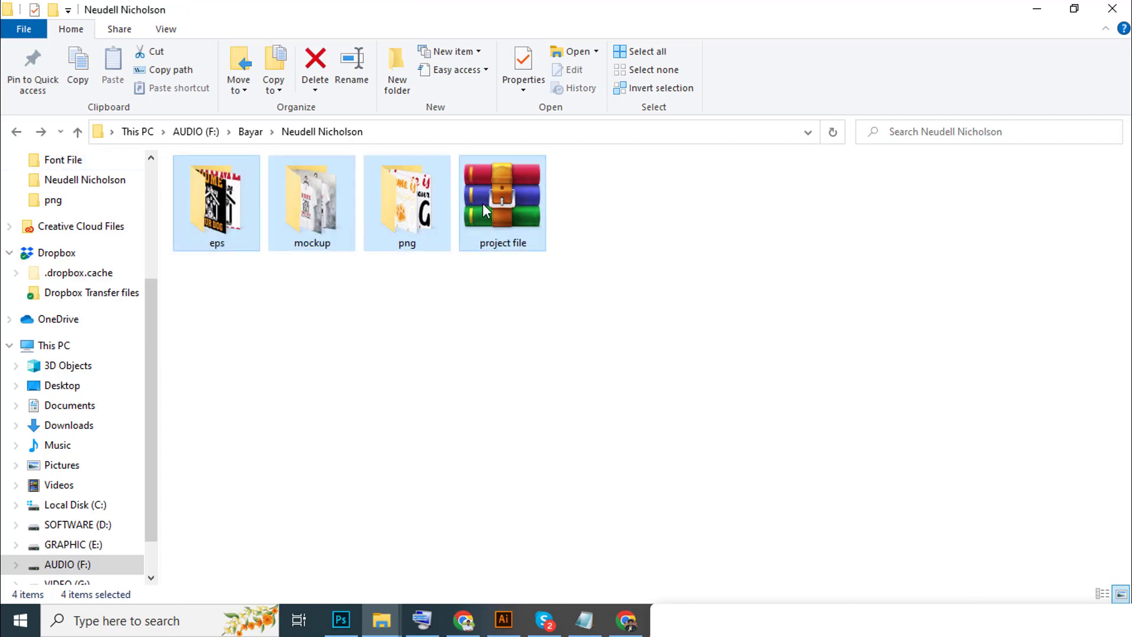
drag(492, 200, 484, 472)
drag(652, 354, 85, 223)
drag(500, 196, 607, 400)
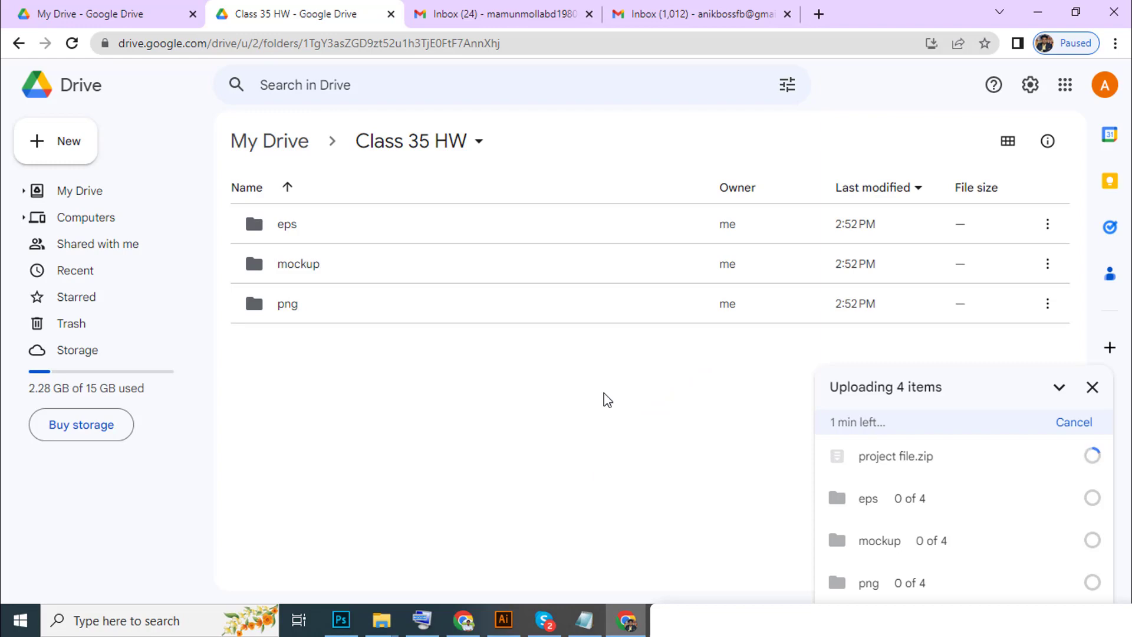
Wait for the eps, mockup, png and project file.zip uploads into Class 35 HW to finish.
mouse_move(1049, 463)
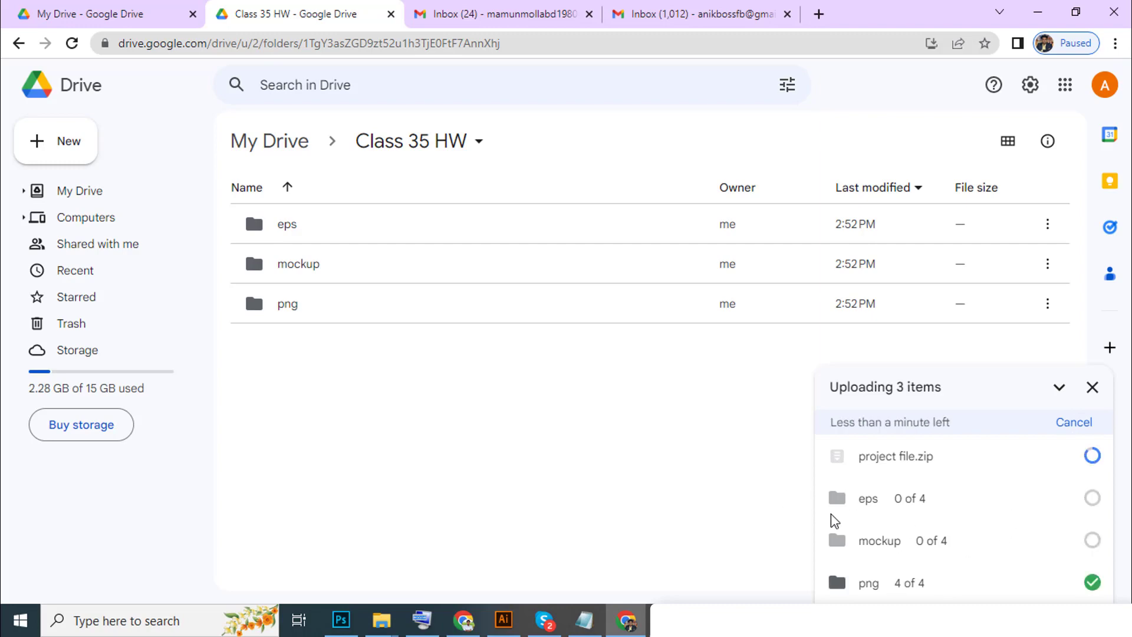
mouse_move(932, 587)
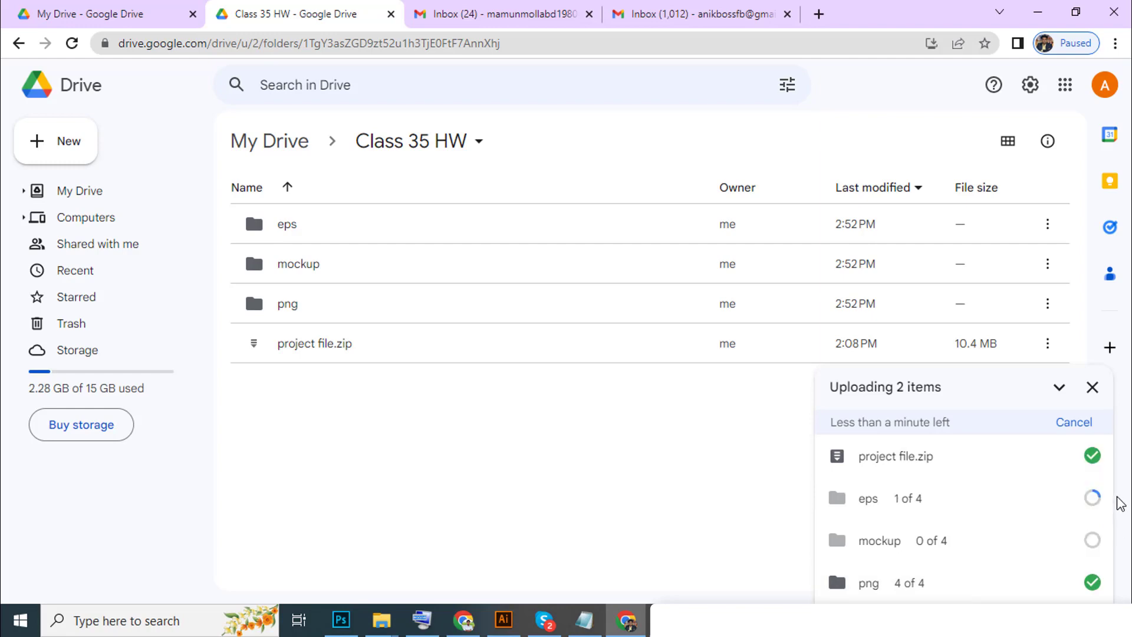
mouse_move(1074, 505)
mouse_move(1069, 531)
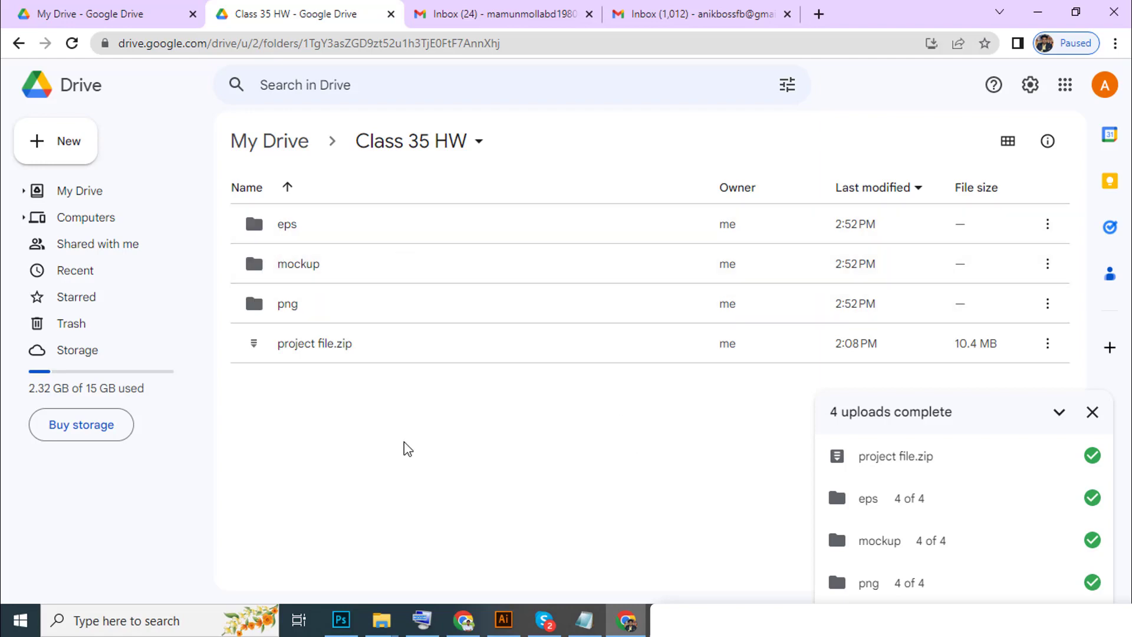
Peek into the eps folder, go back up to My Drive, and reopen Class 35 HW.
double_click(360, 232)
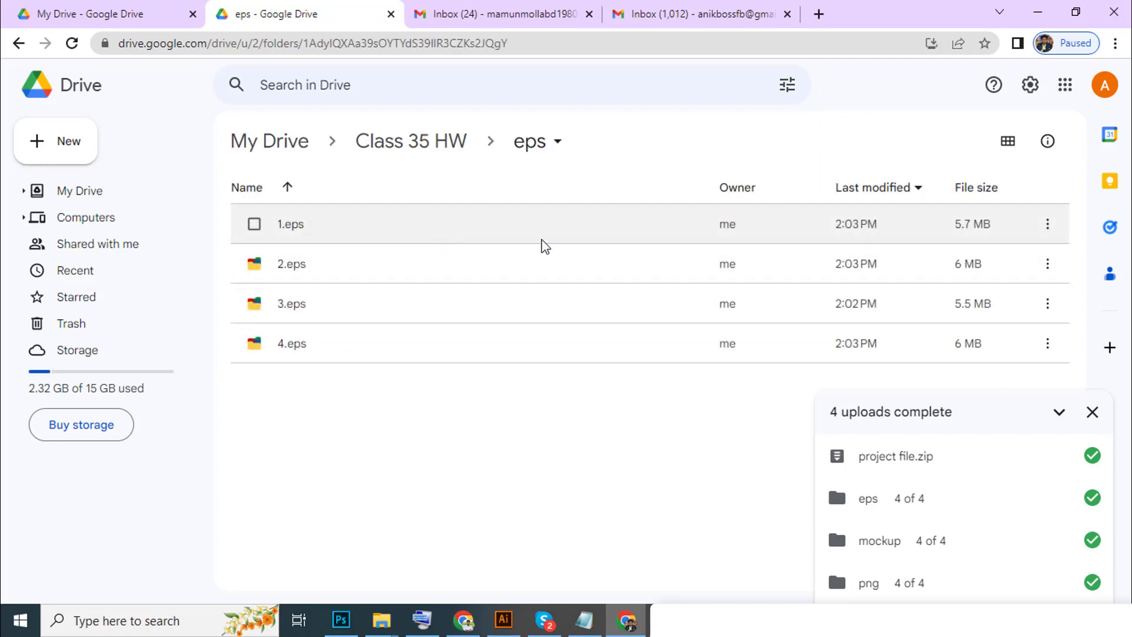
click(417, 152)
click(253, 150)
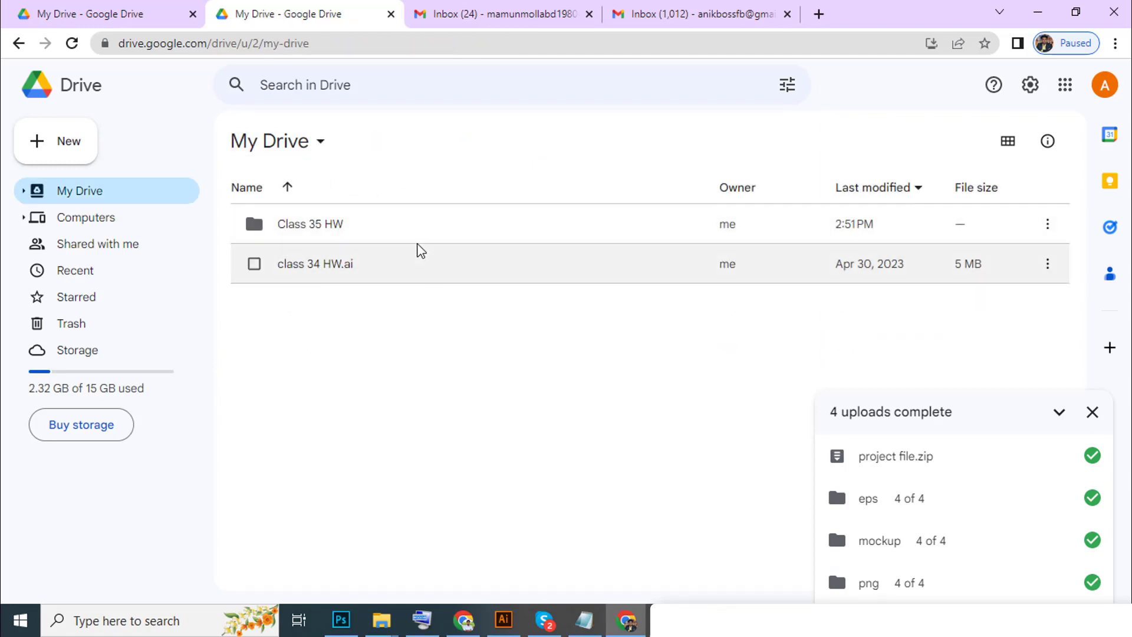
double_click(365, 231)
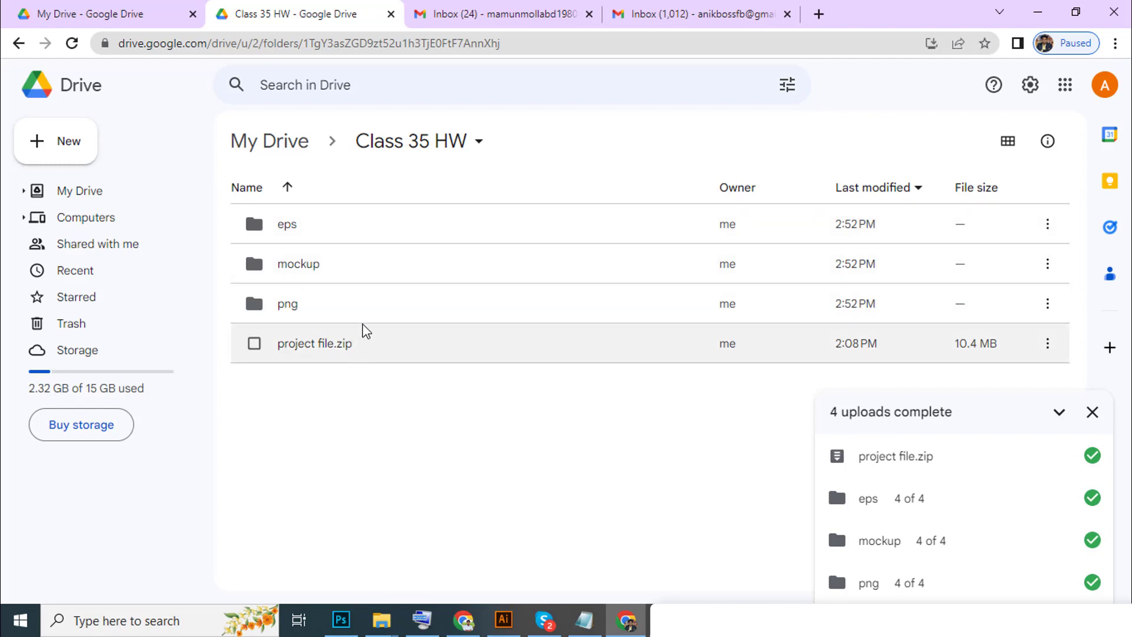
Check the files inside the eps, mockup and png folders one after another.
double_click(339, 235)
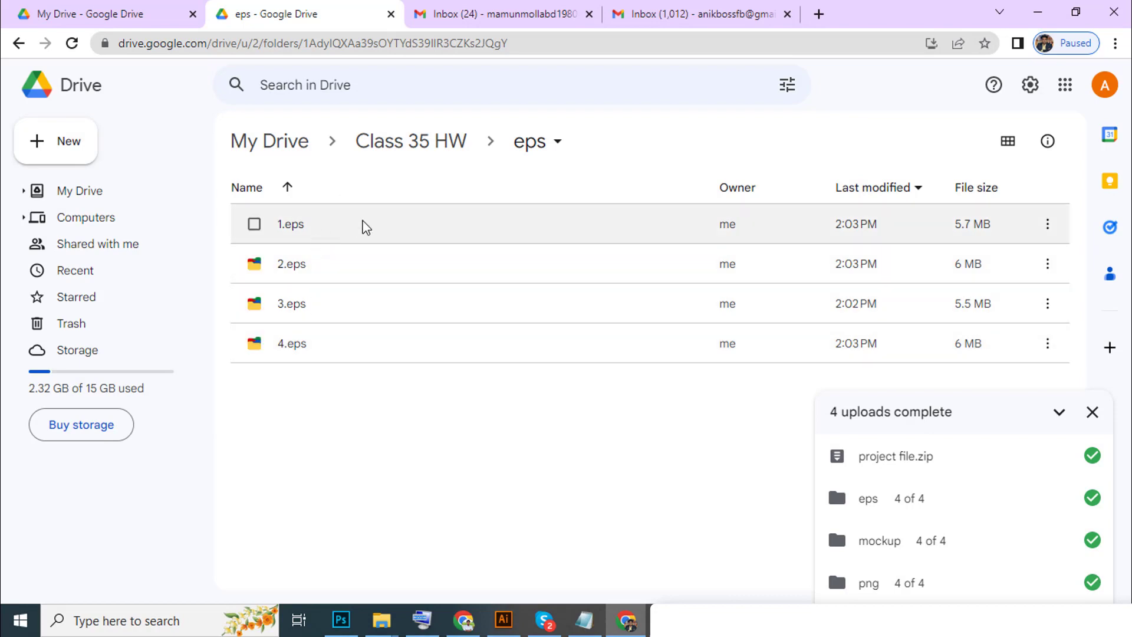
click(430, 146)
double_click(328, 271)
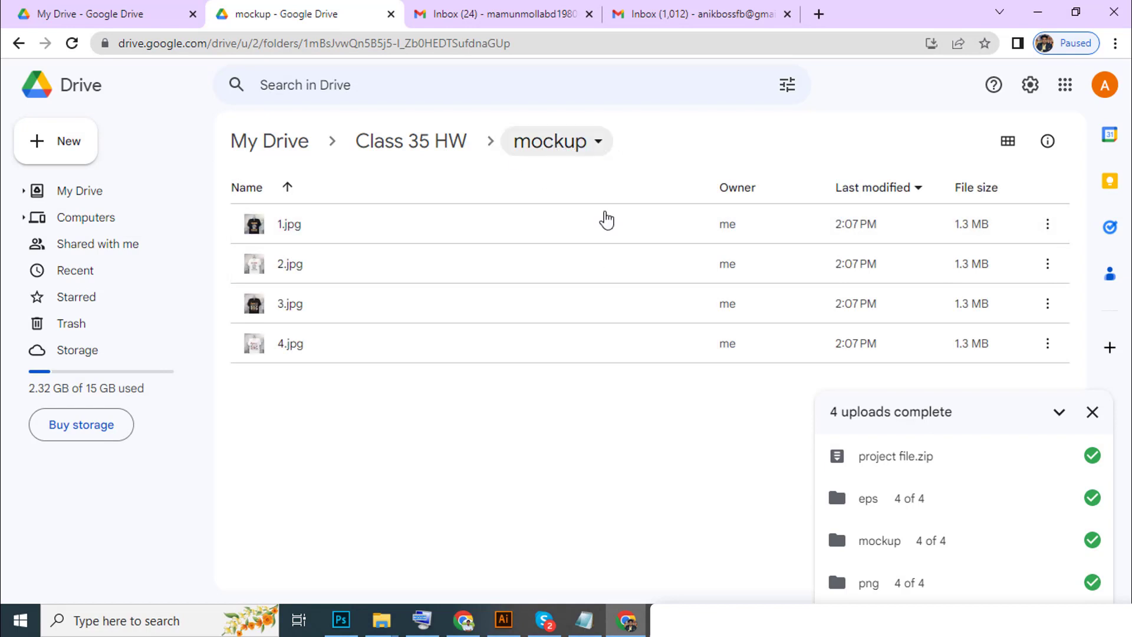
click(427, 148)
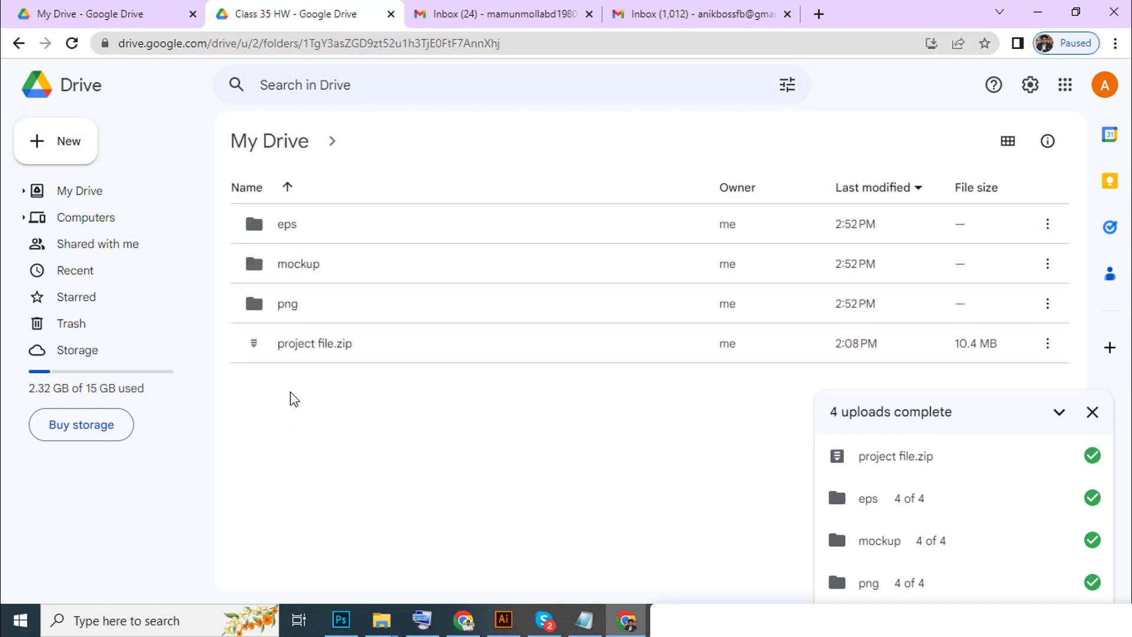
double_click(311, 306)
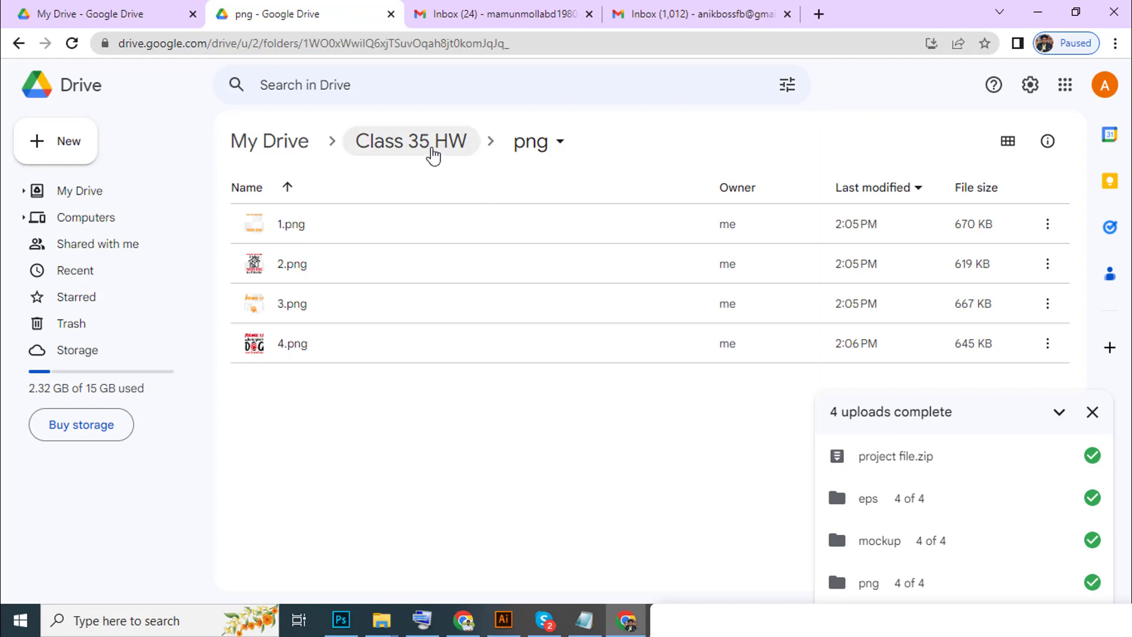
click(431, 155)
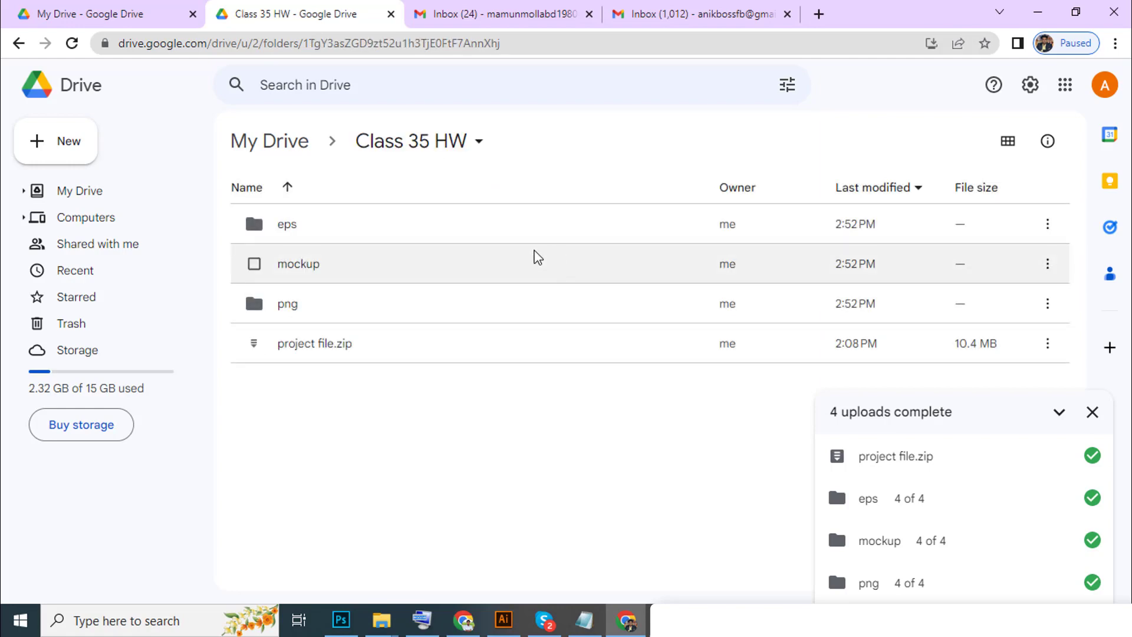
Close the finished uploads panel and reopen Class 35 HW from My Drive.
click(1092, 412)
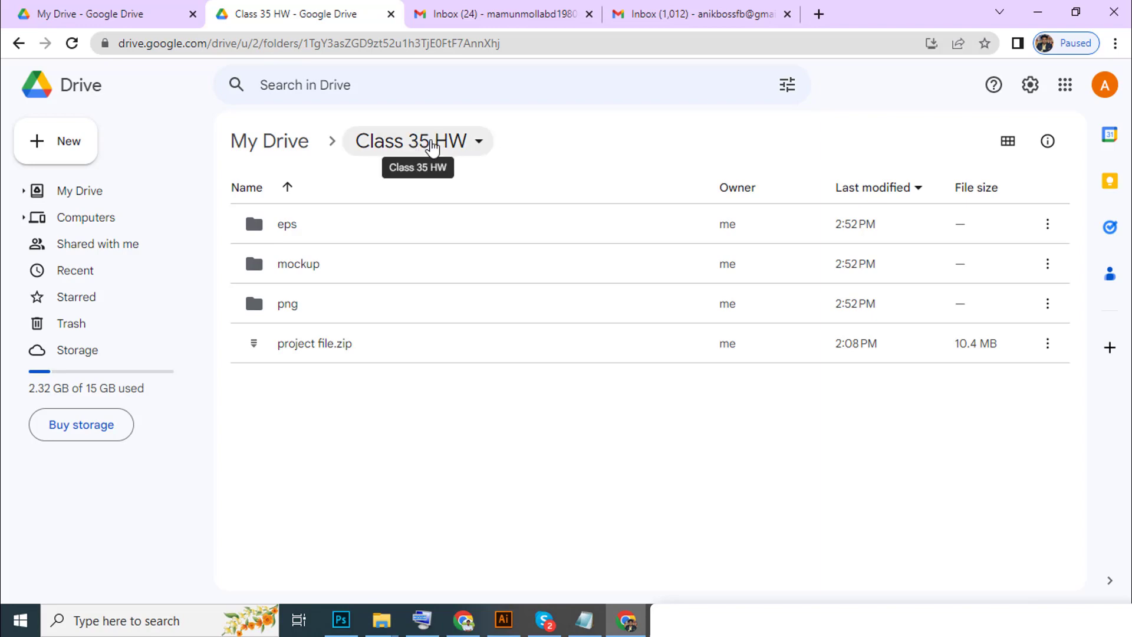
click(282, 148)
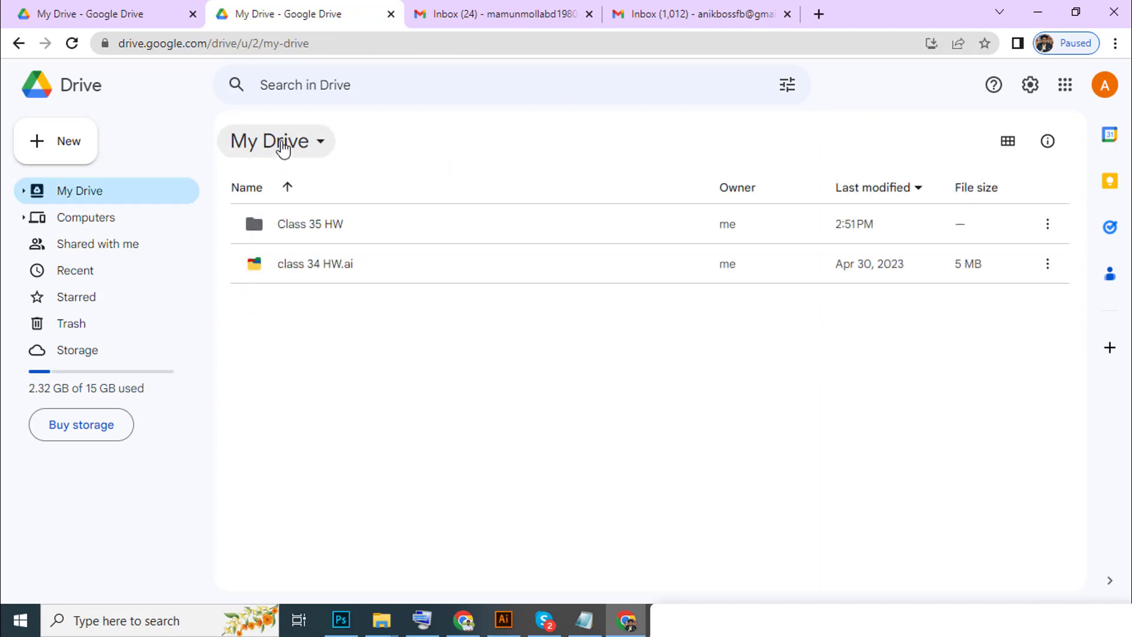
click(316, 227)
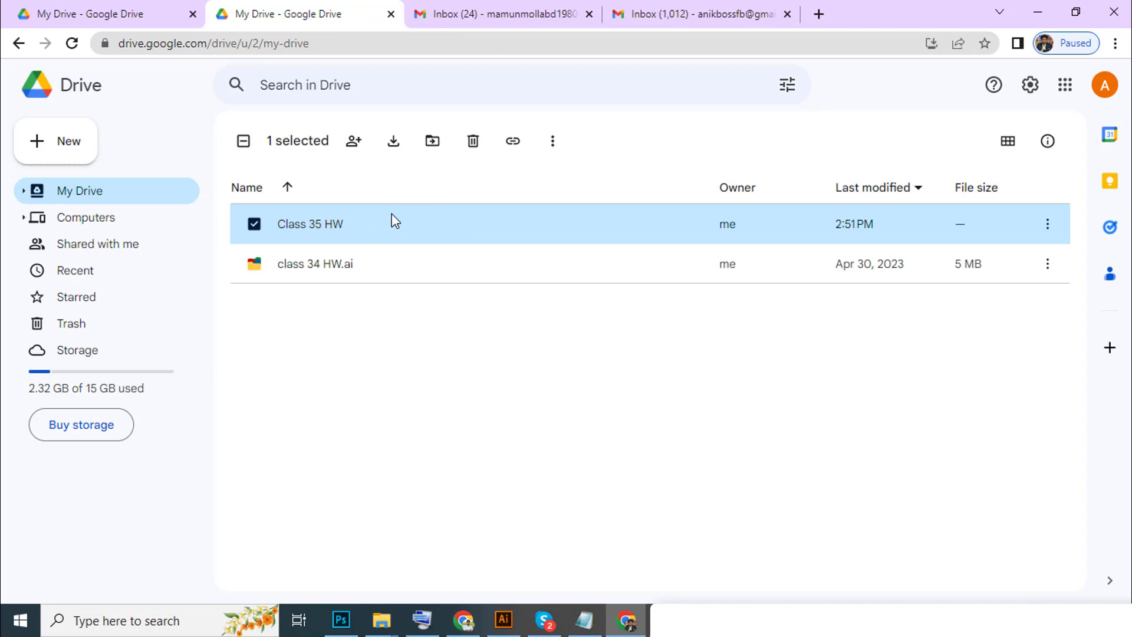
double_click(374, 222)
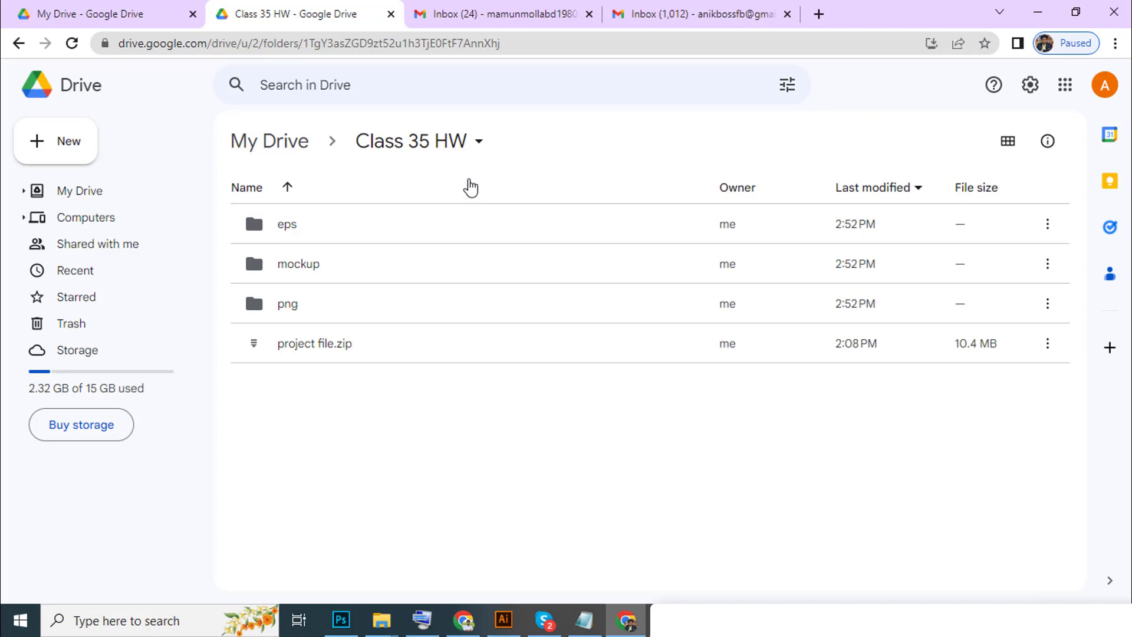
Open Share for Class 35 HW from its breadcrumb menu and add the recipient's e-mail address.
click(437, 142)
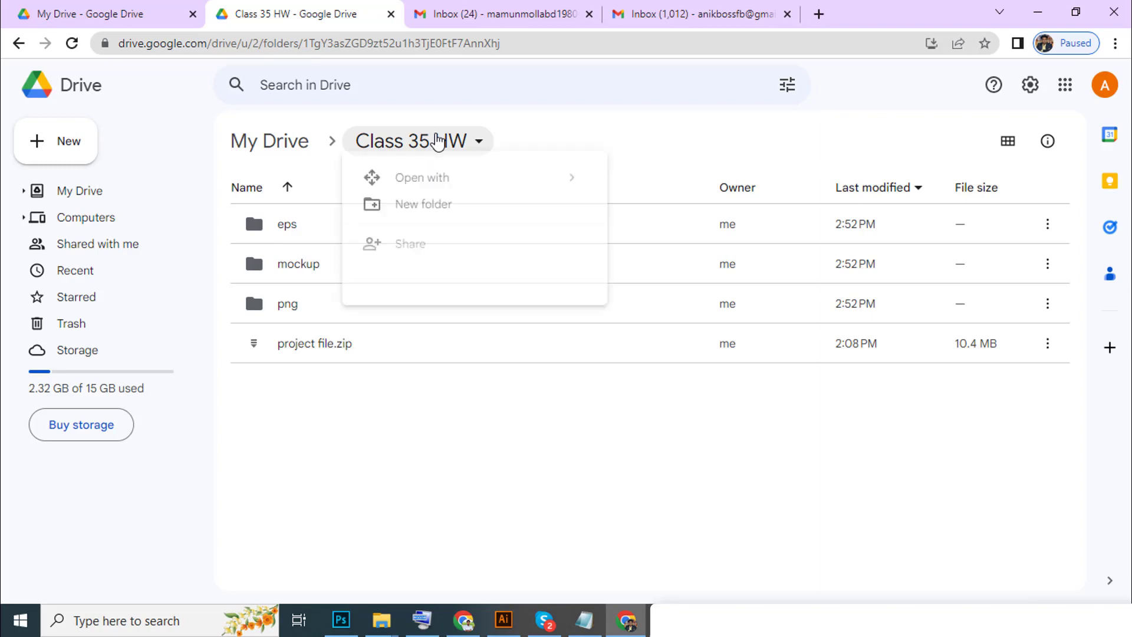
click(435, 253)
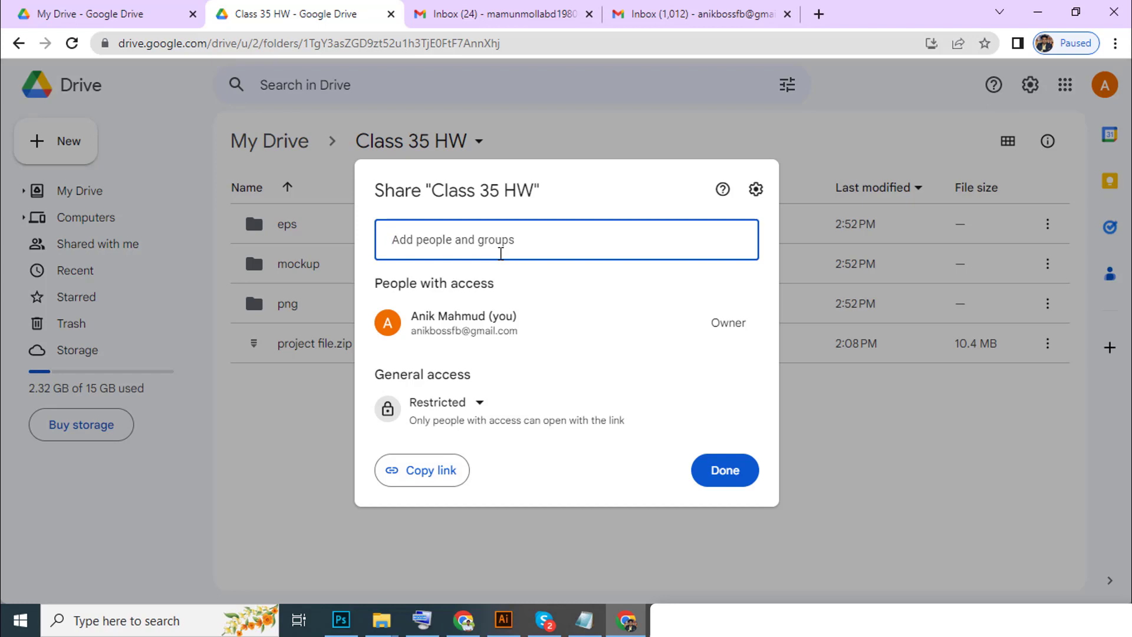
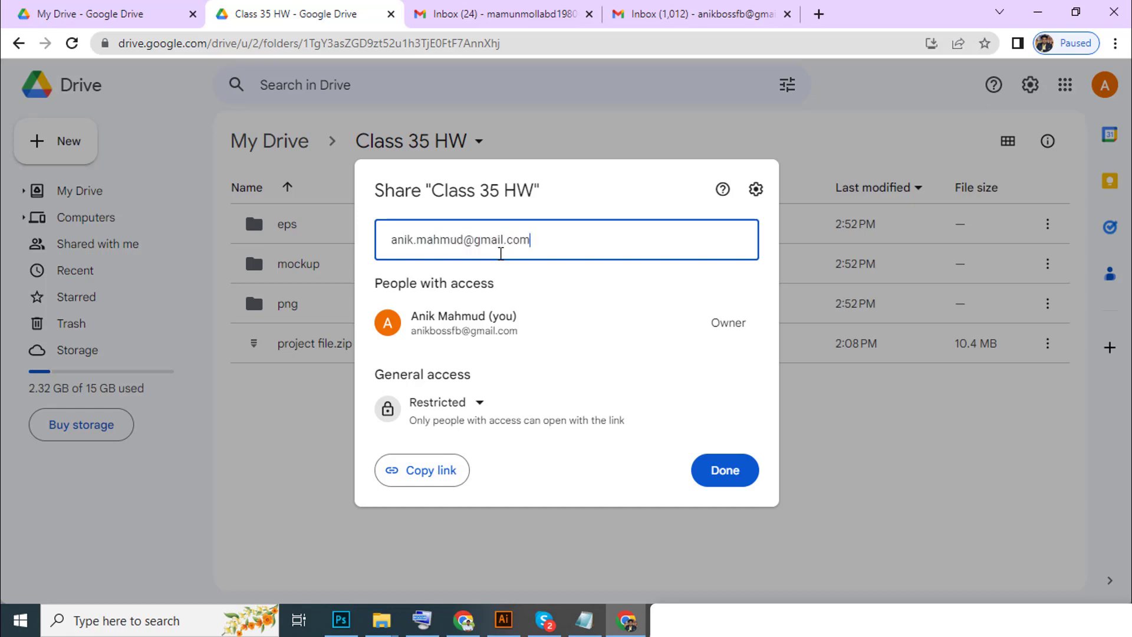
click(500, 287)
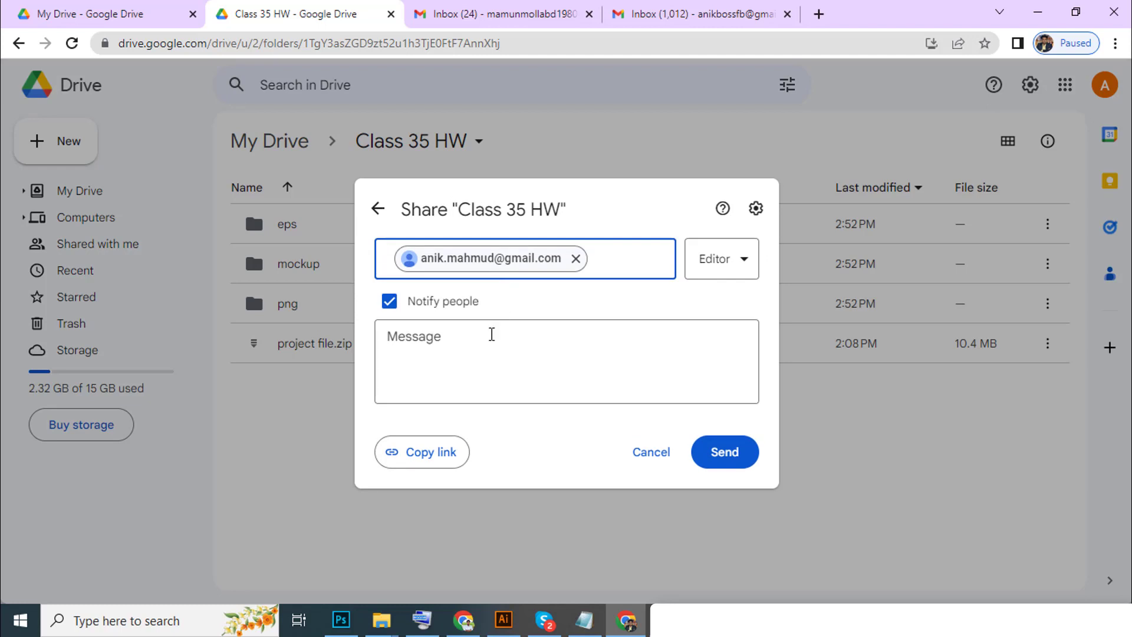
Add the note 'injbe on', change the recipient's role to Viewer, and send the invitation.
click(494, 361)
text(injbe on)
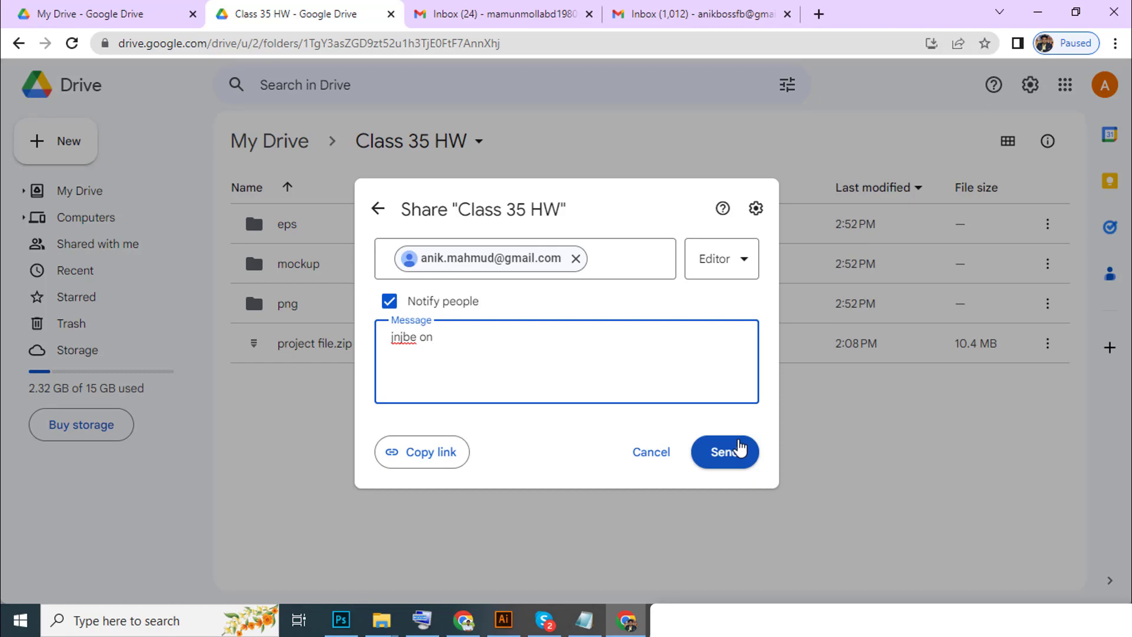
click(738, 267)
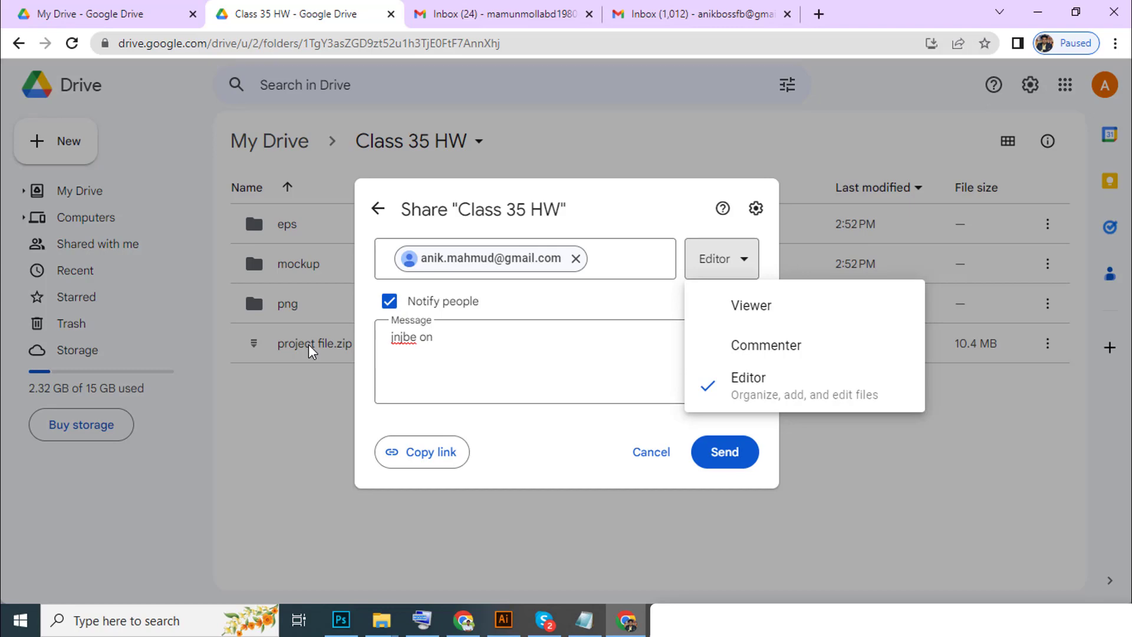
click(800, 323)
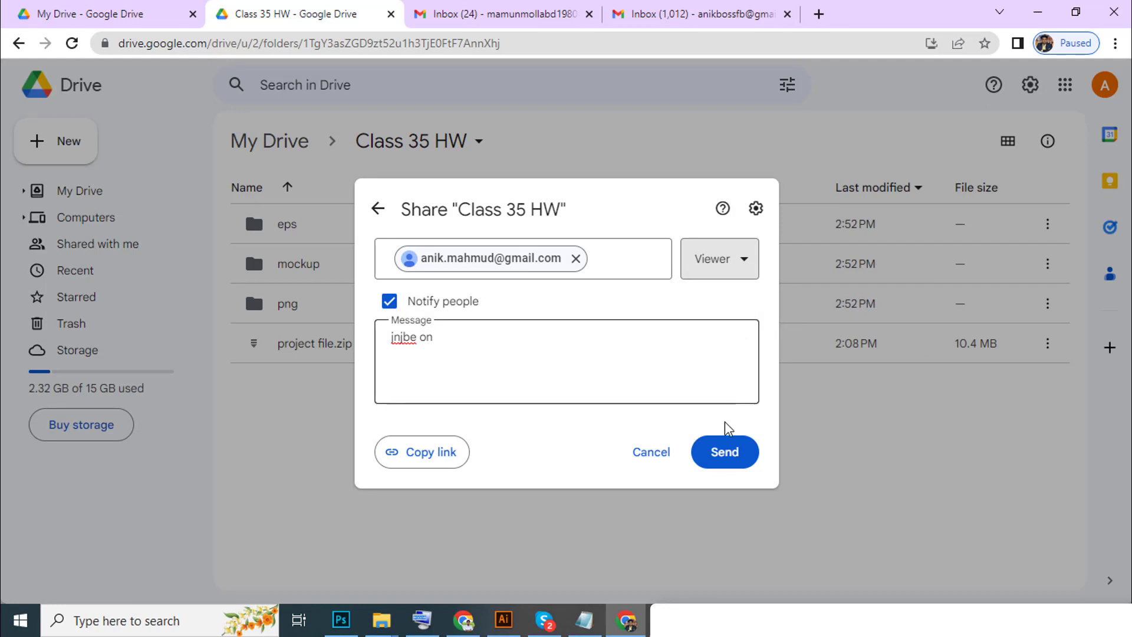
click(724, 454)
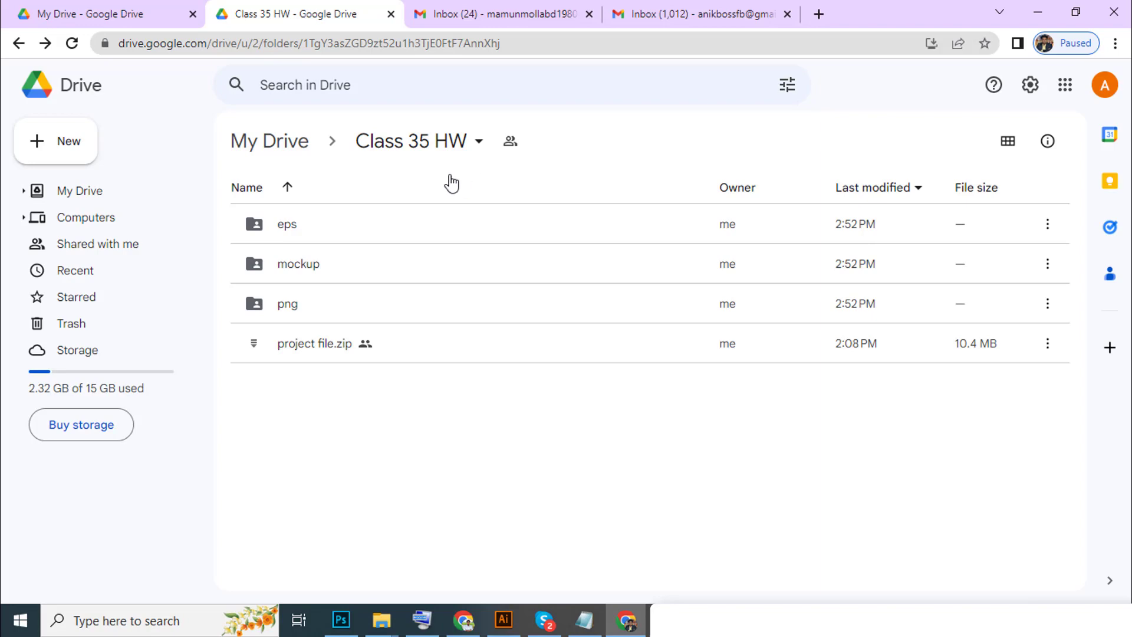
Switch Class 35 HW general access to Anyone with the link, revert to Restricted, and copy its link.
click(473, 152)
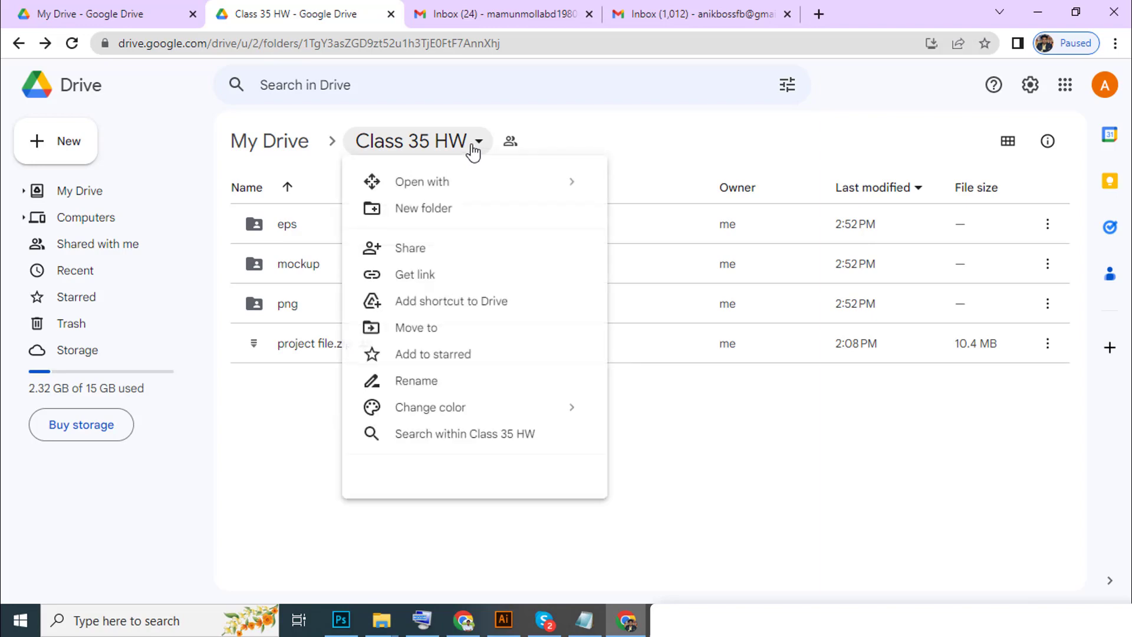
click(425, 282)
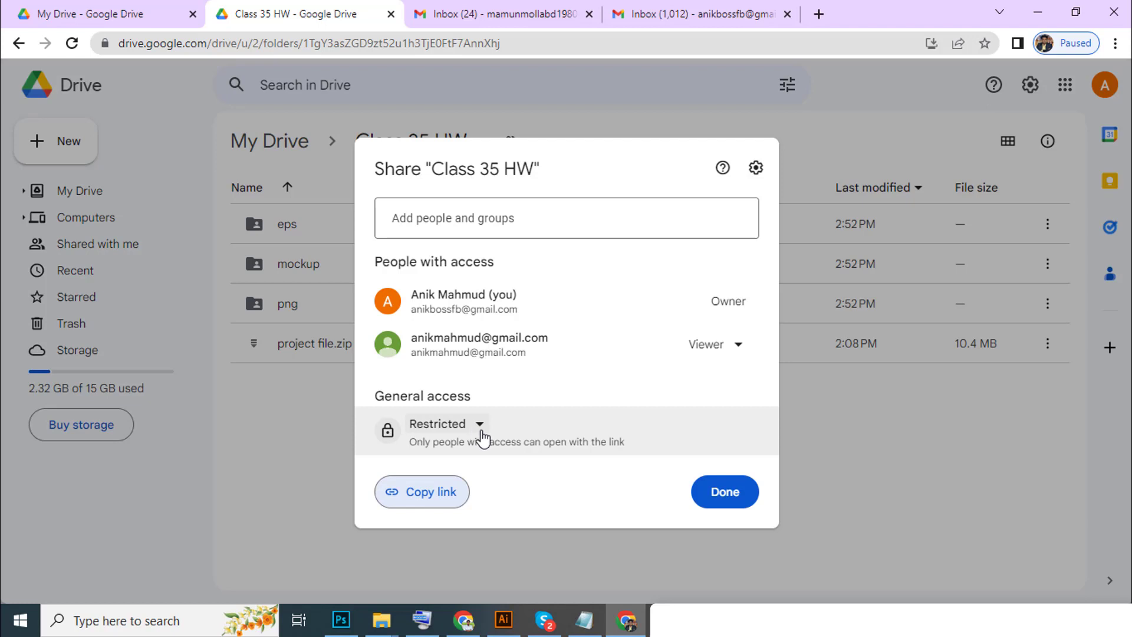
click(481, 436)
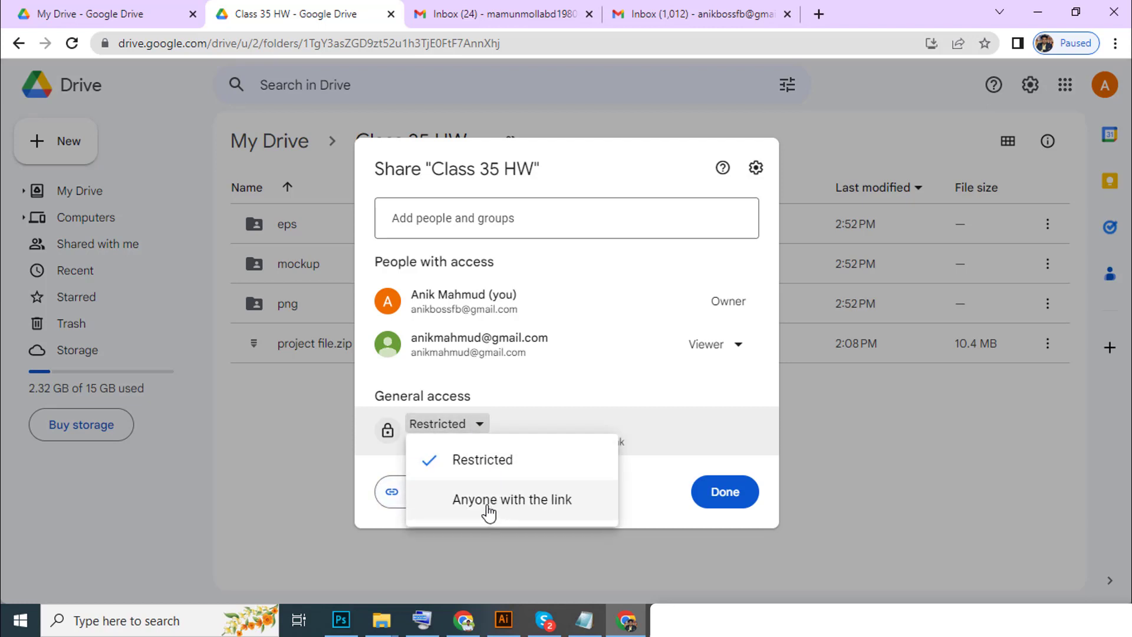
click(517, 512)
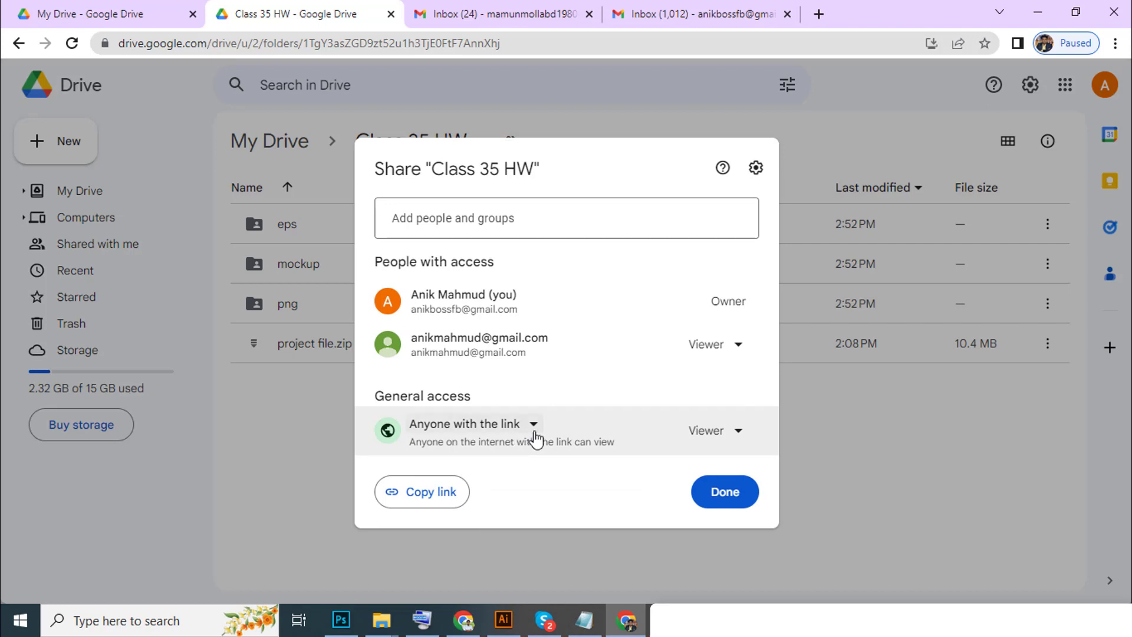
click(533, 425)
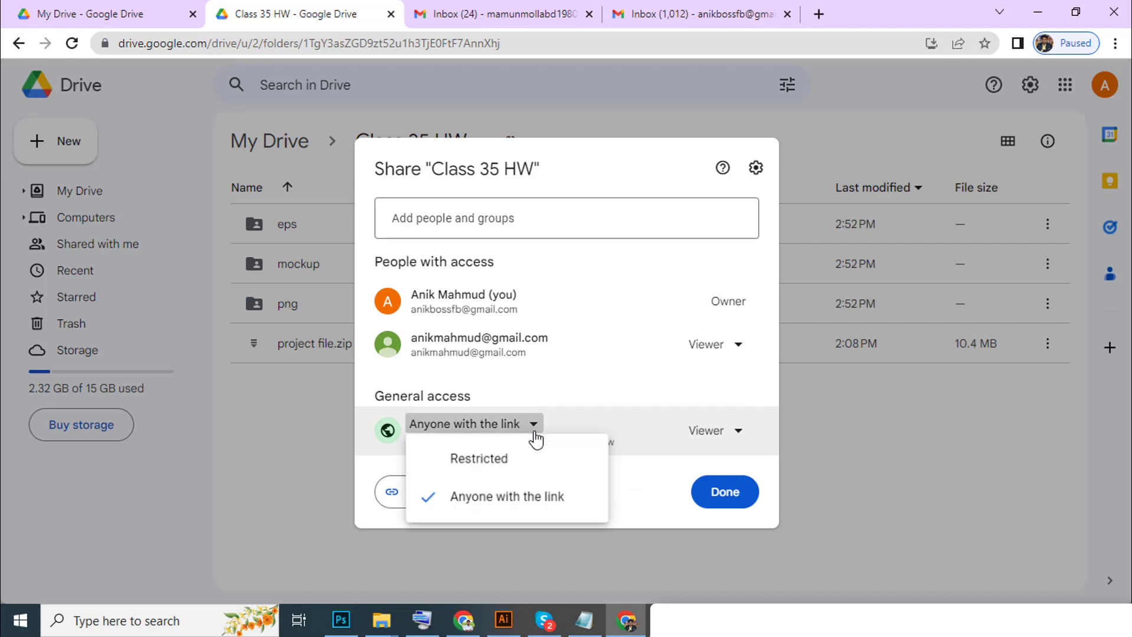
click(487, 466)
click(465, 489)
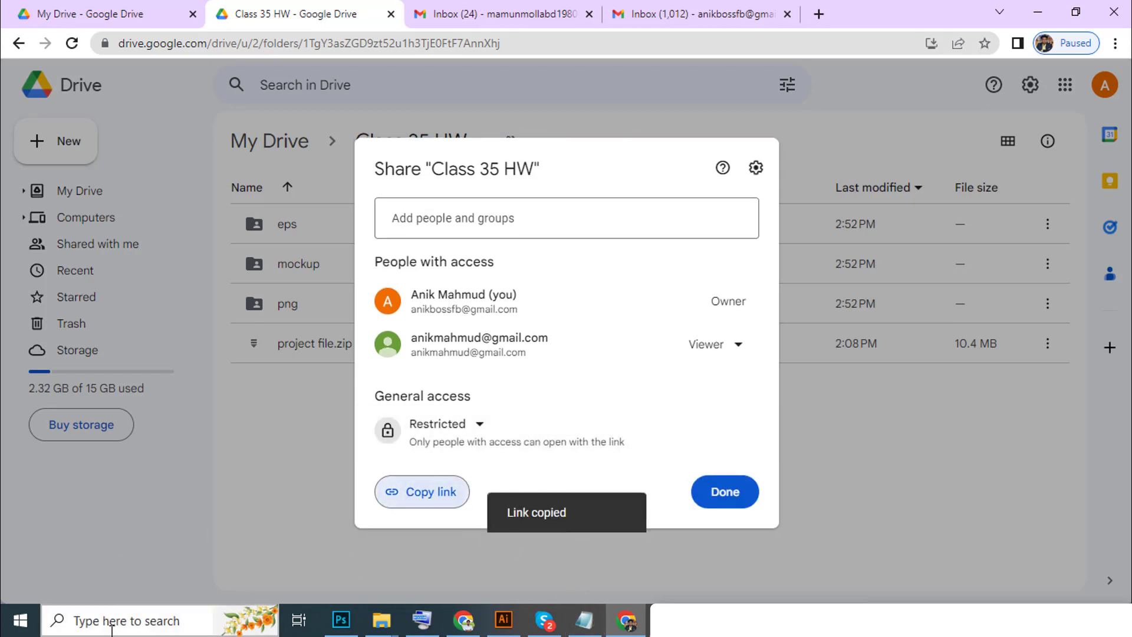
click(111, 626)
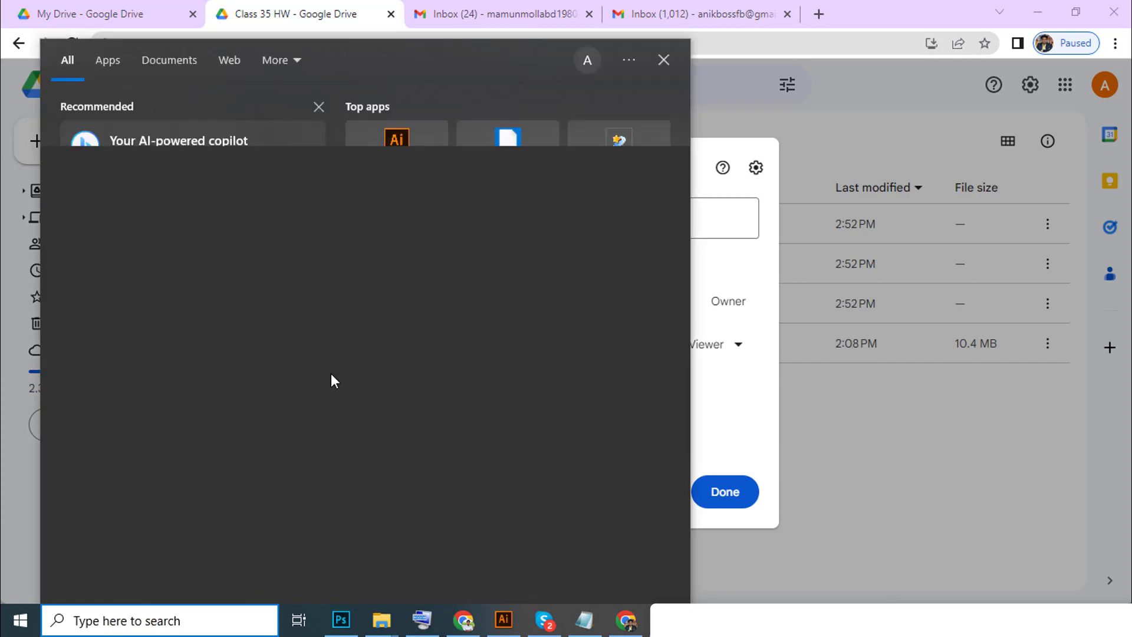
Paste the Class 35 HW folder link into a new Notepad note, then copy it again.
text(notepad)
click(119, 137)
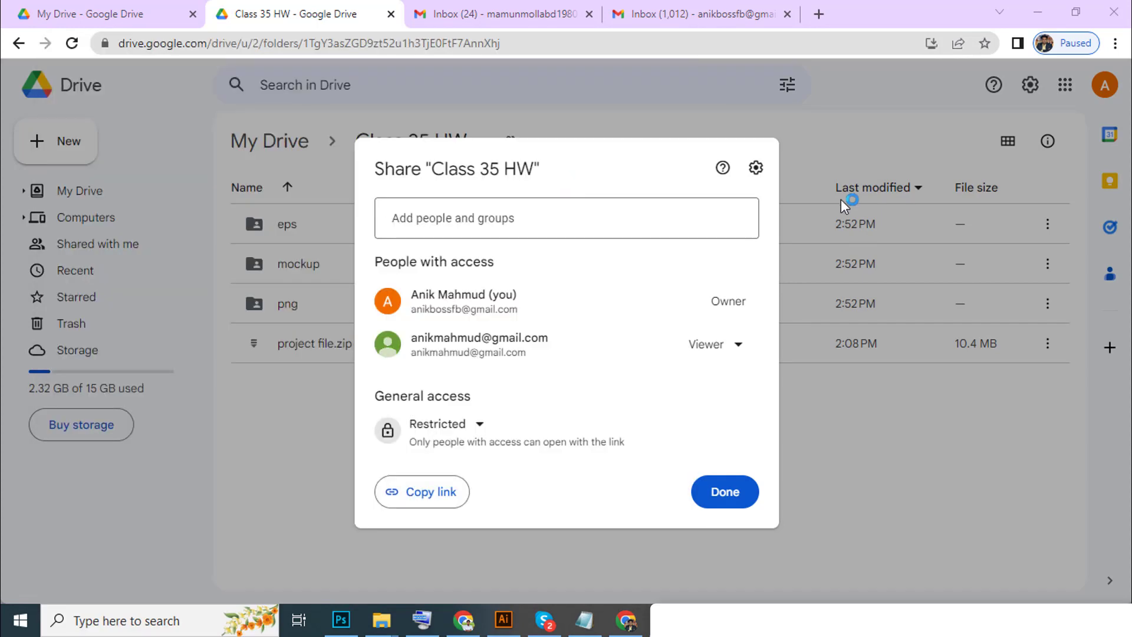
key(ctrl+v)
drag(328, 167, 2, 63)
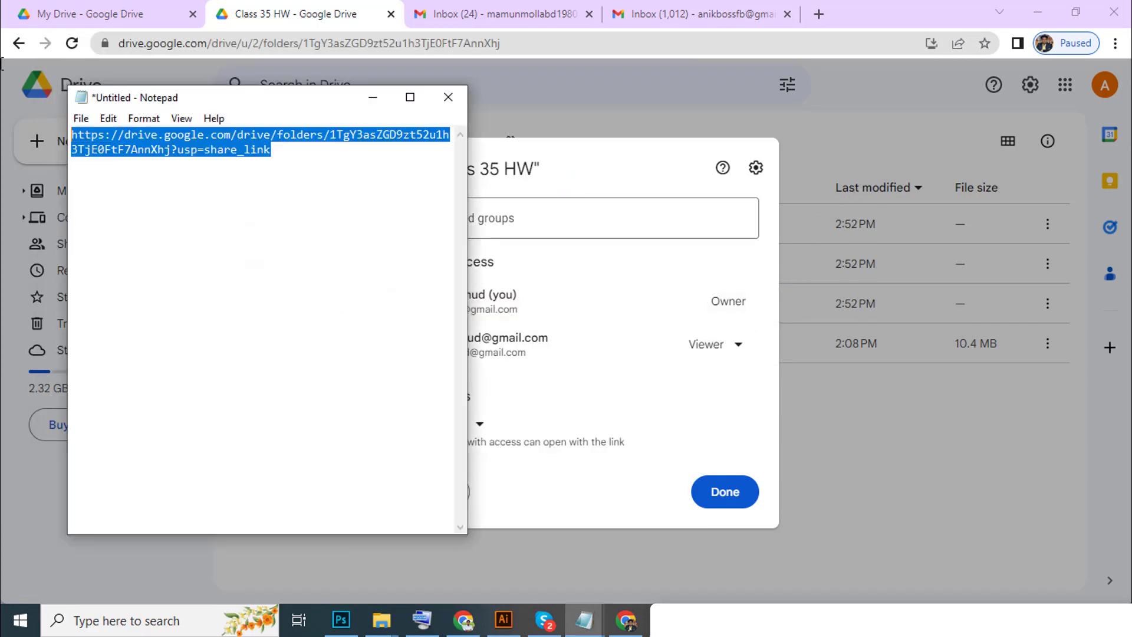
right_click(246, 163)
click(286, 217)
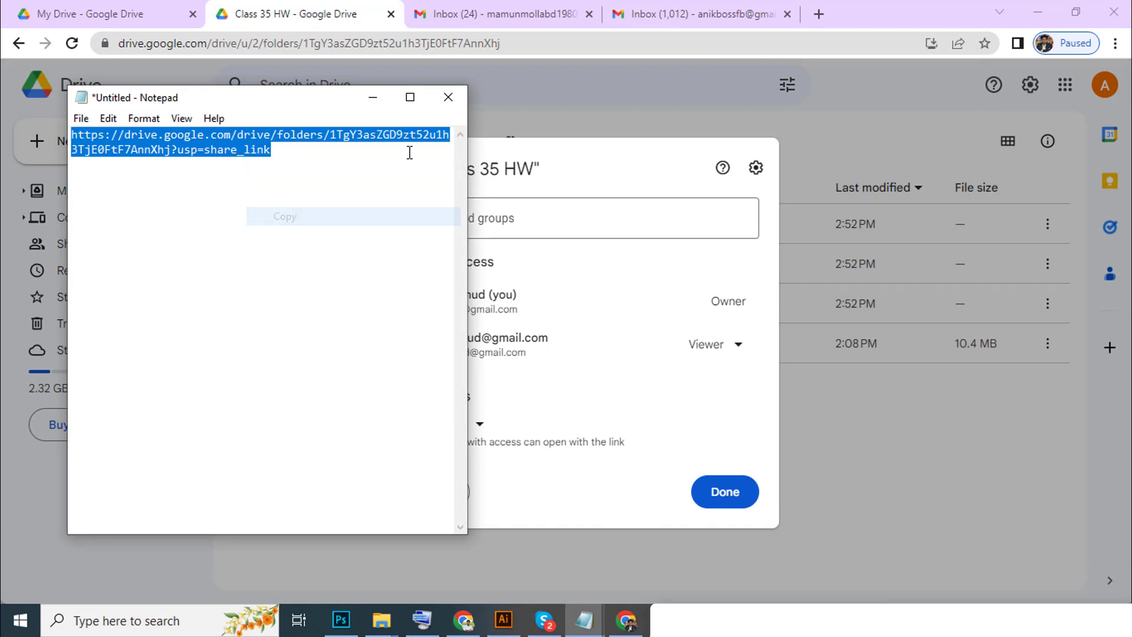
click(373, 98)
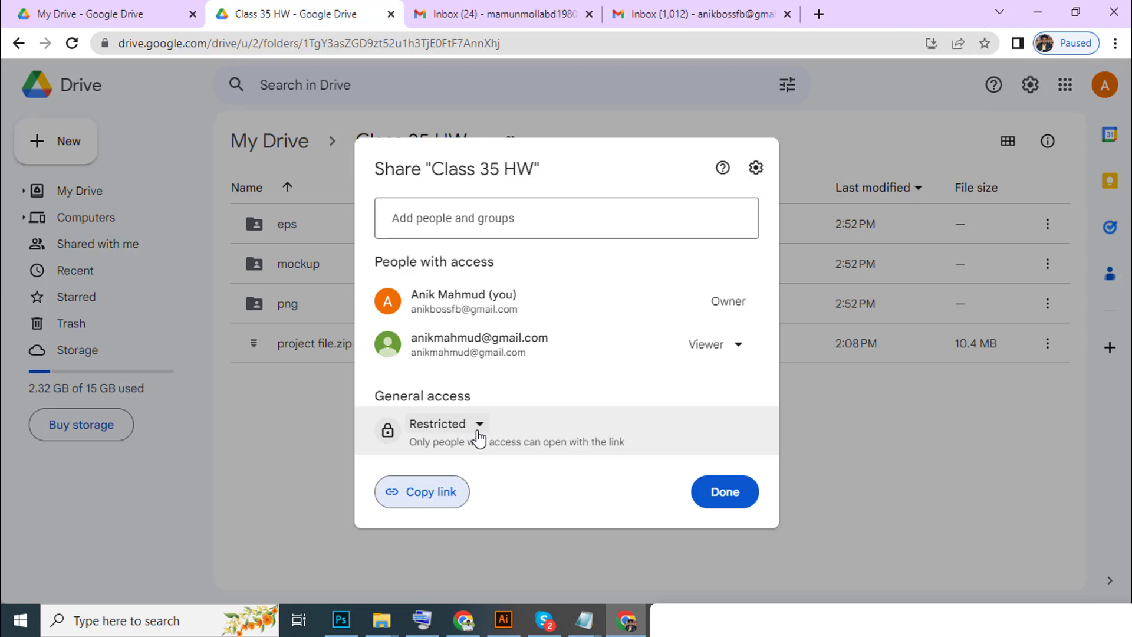
Set Class 35 HW general access to Anyone with the link and copy the link.
click(478, 436)
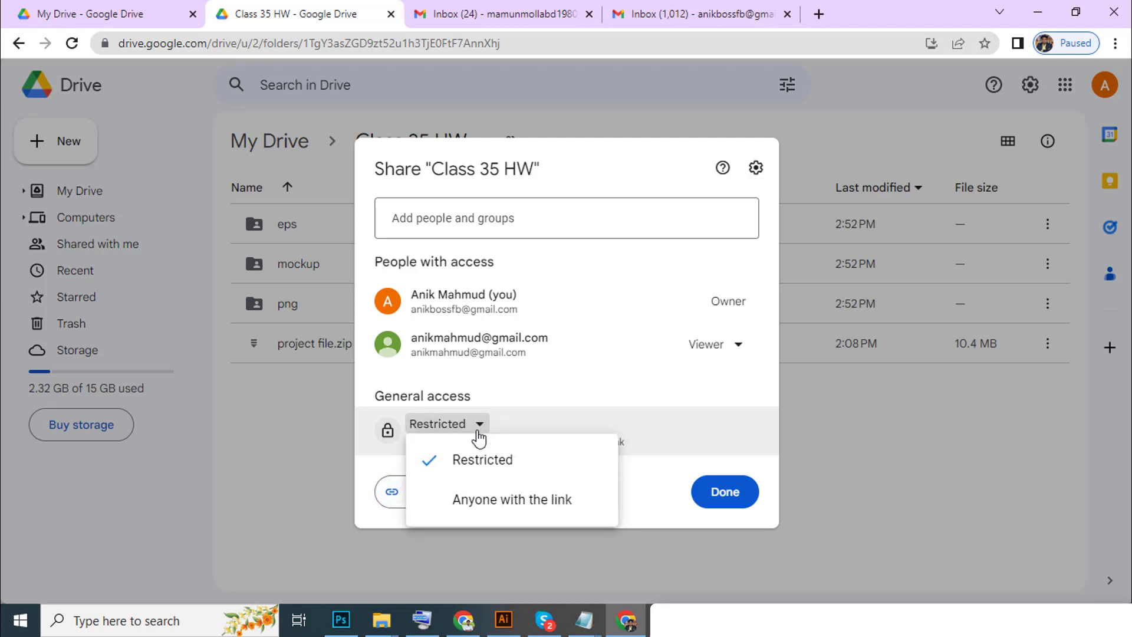
click(499, 501)
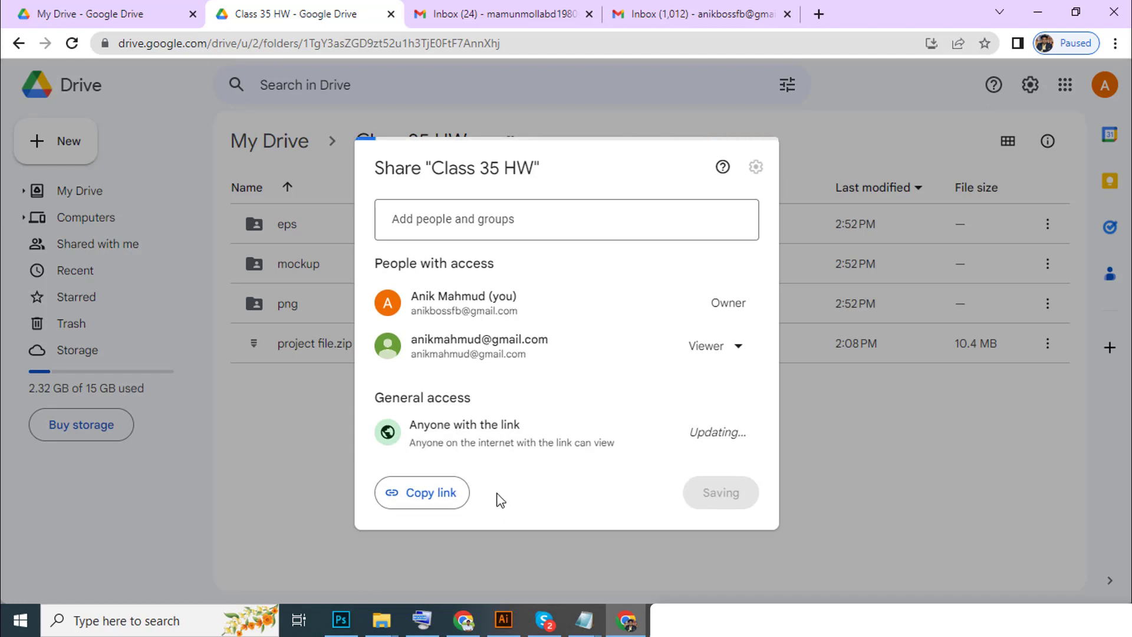
click(391, 497)
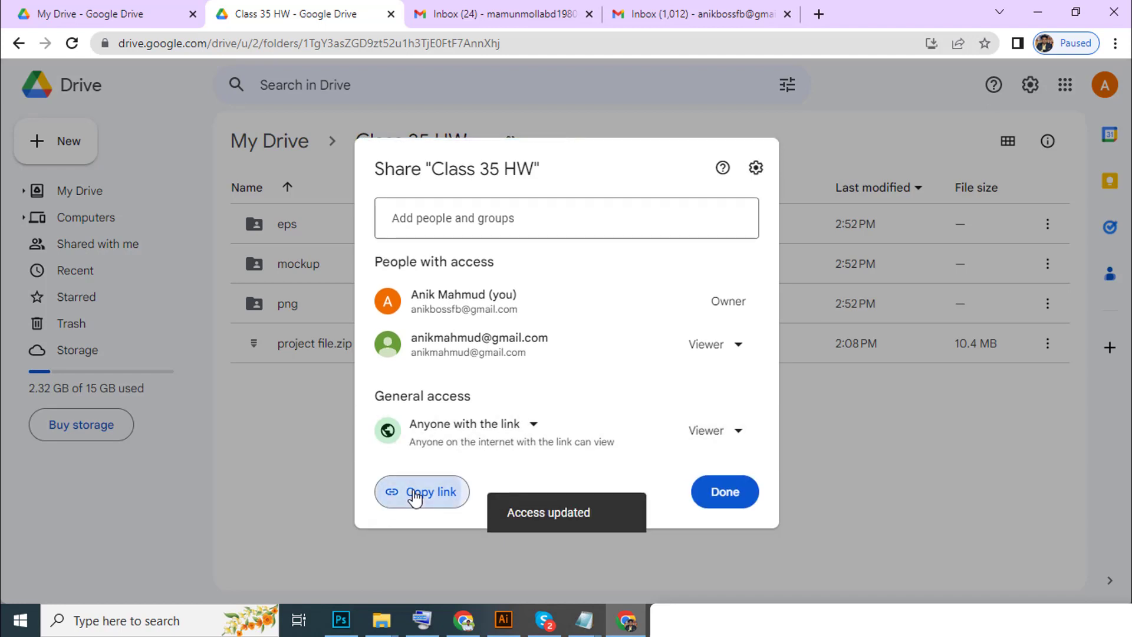
click(743, 500)
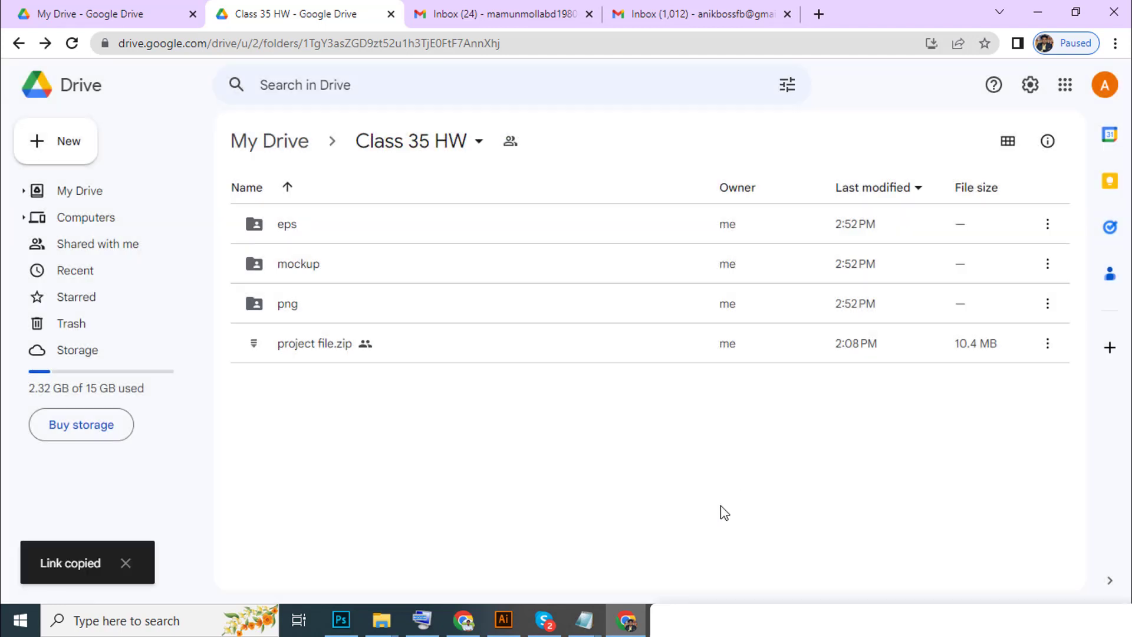
Paste the new link as a second line in Notepad and copy it.
mouse_move(584, 620)
click(652, 509)
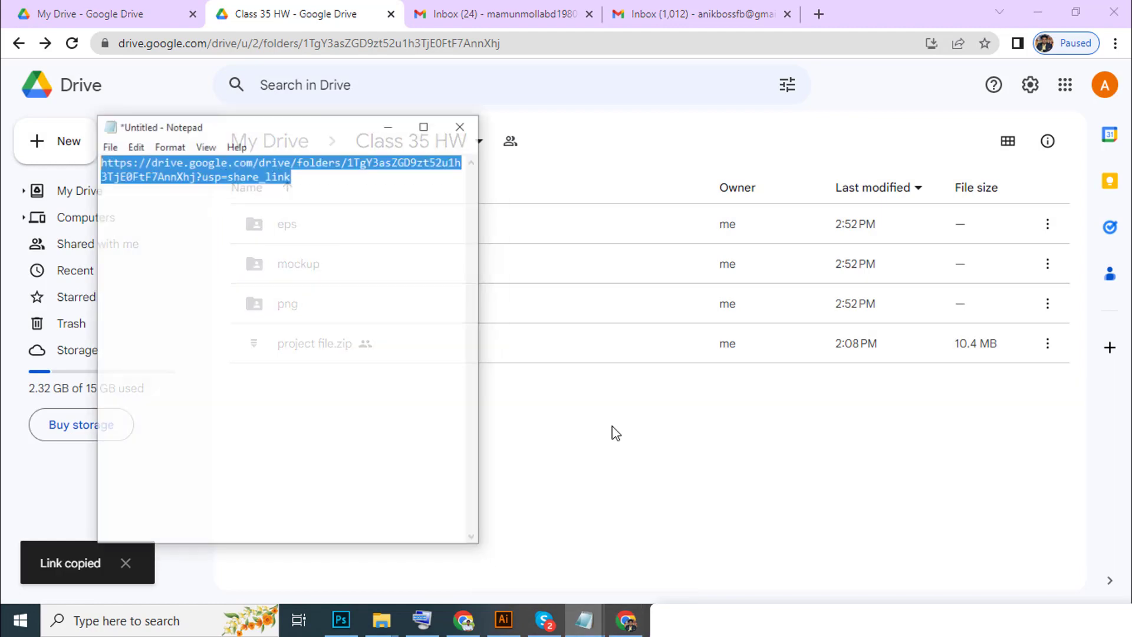
click(423, 289)
key(Return)
key(Return)
key(ctrl+v)
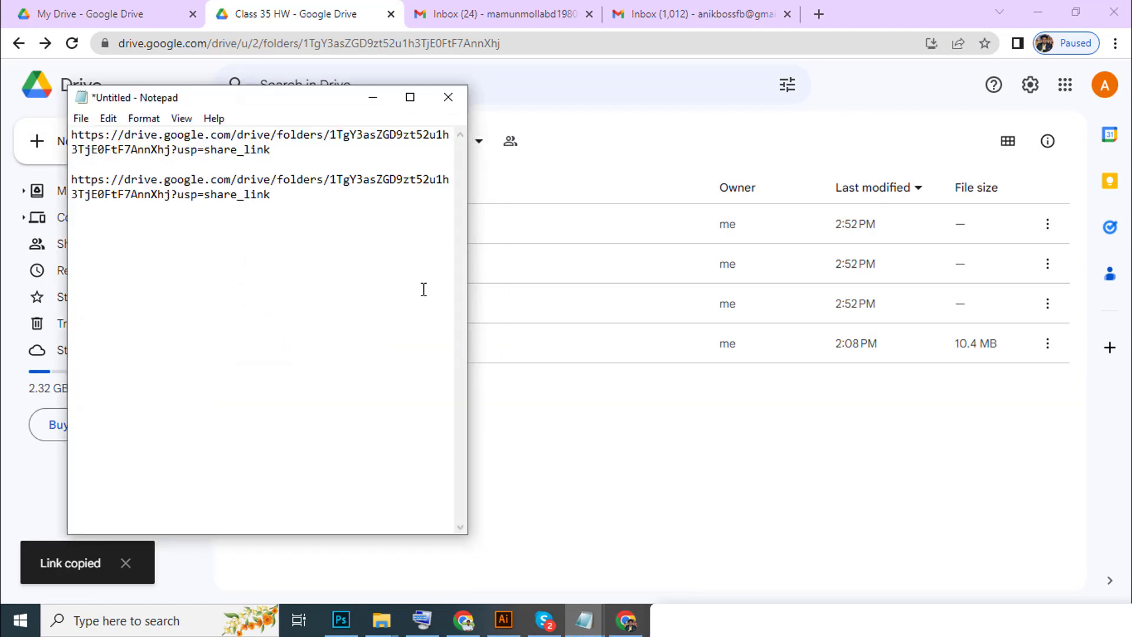
drag(300, 216, 28, 168)
right_click(192, 197)
click(236, 251)
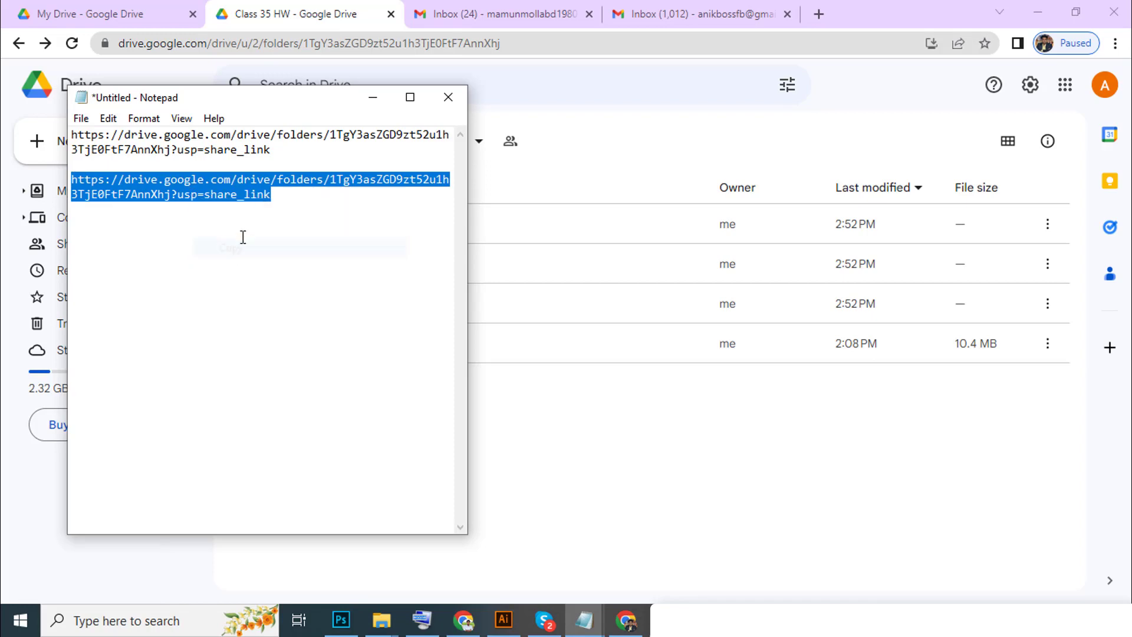
click(372, 97)
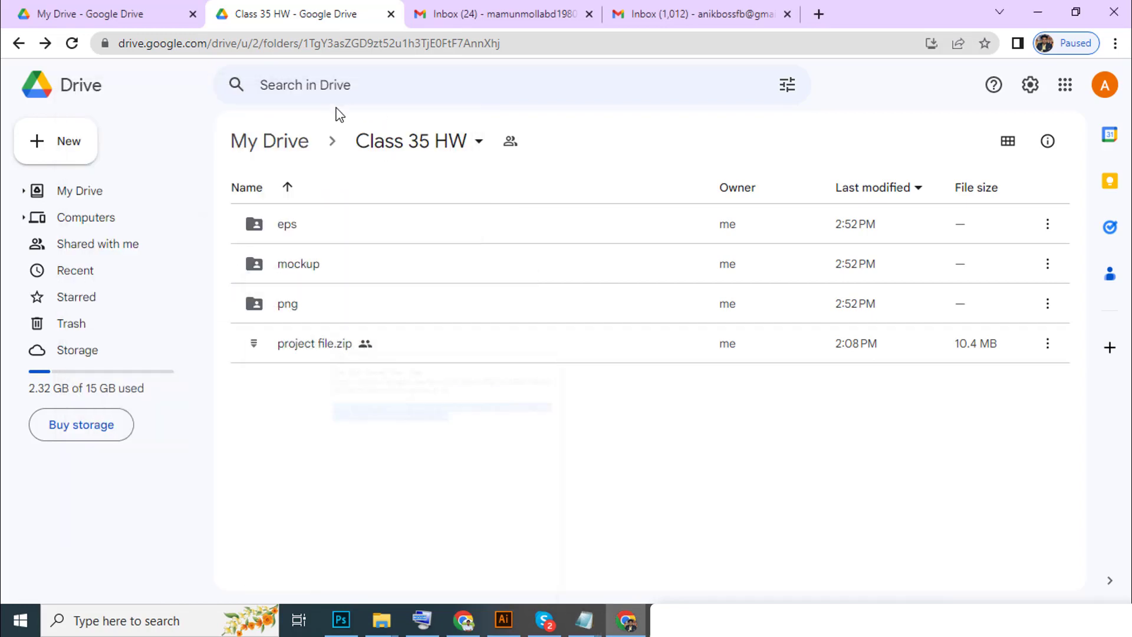
click(1069, 44)
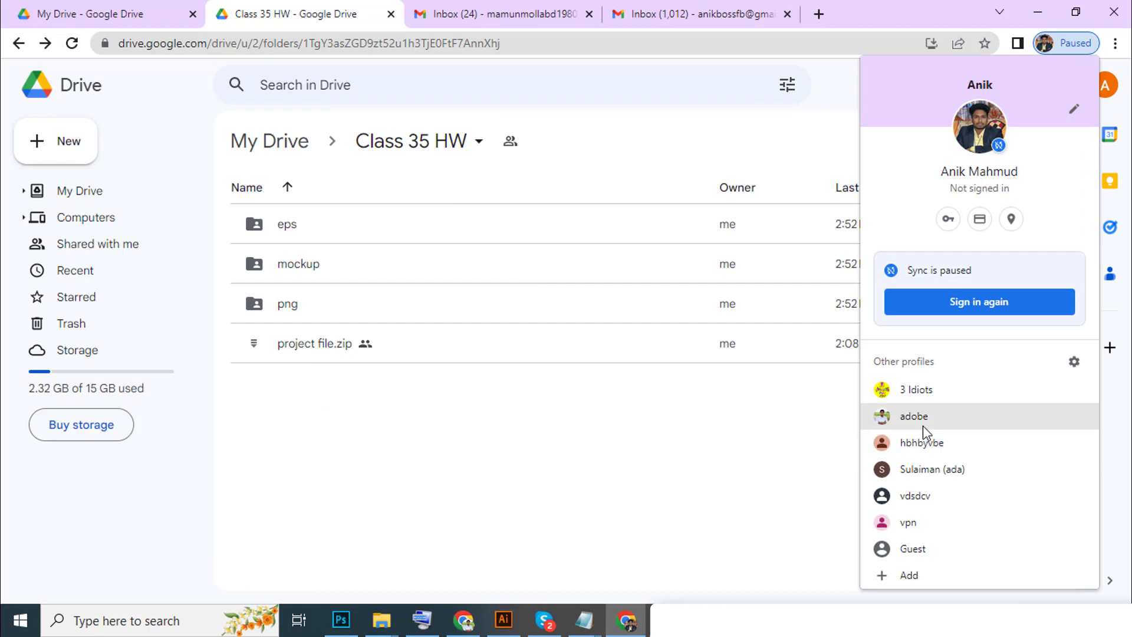
Open the shared Class 35 HW link in another browser profile, download the eps subfolder, then close that window.
click(932, 447)
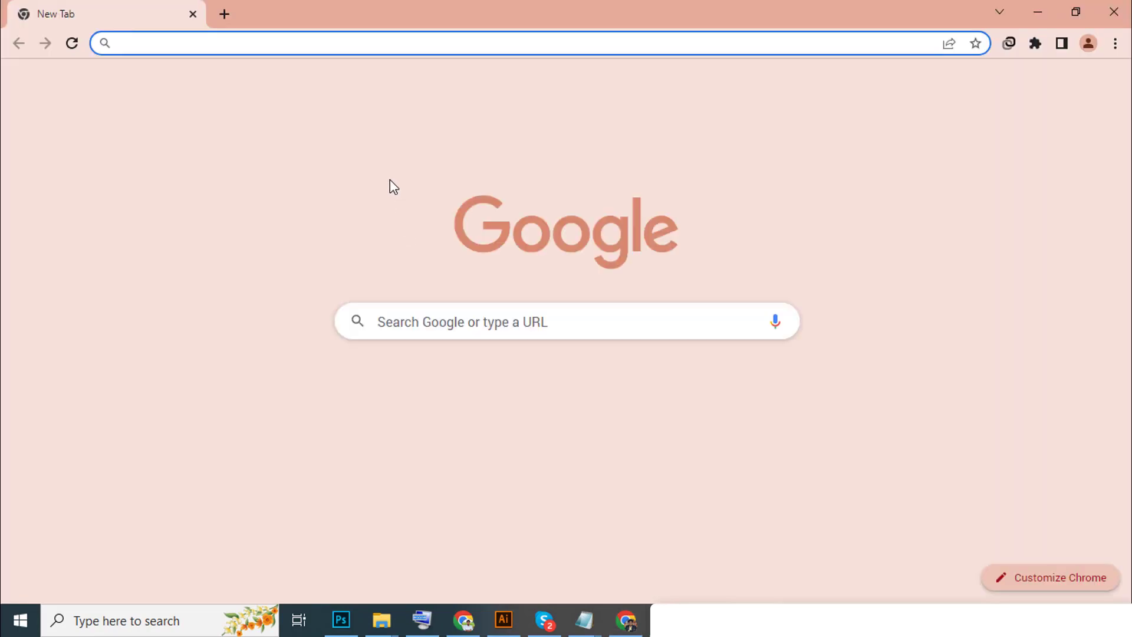
key(ctrl+v)
key(Return)
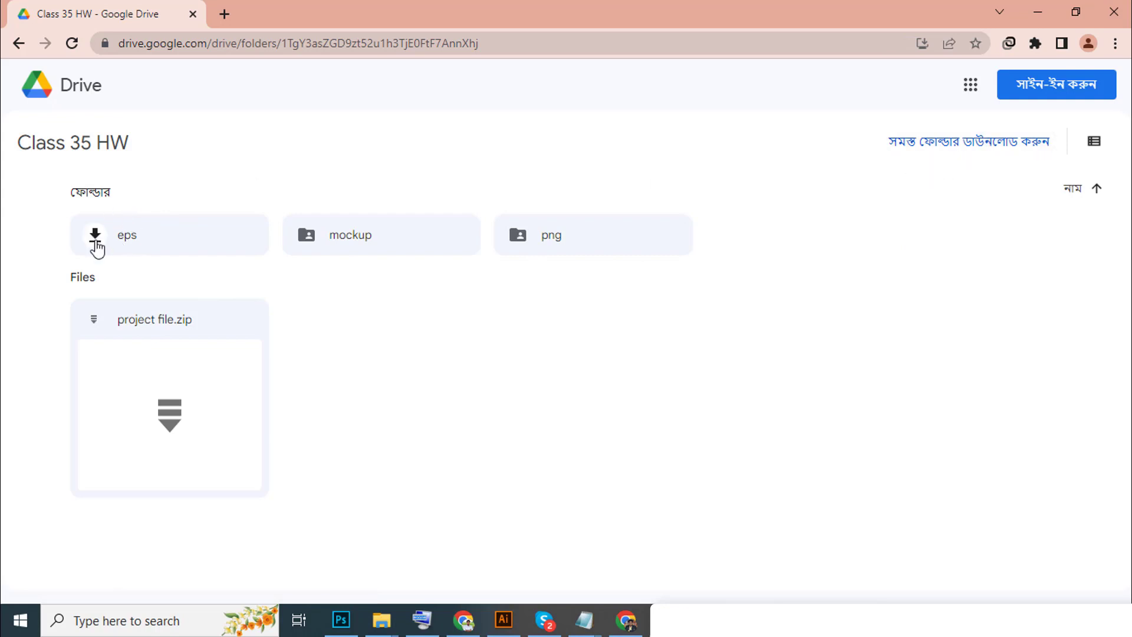
click(95, 236)
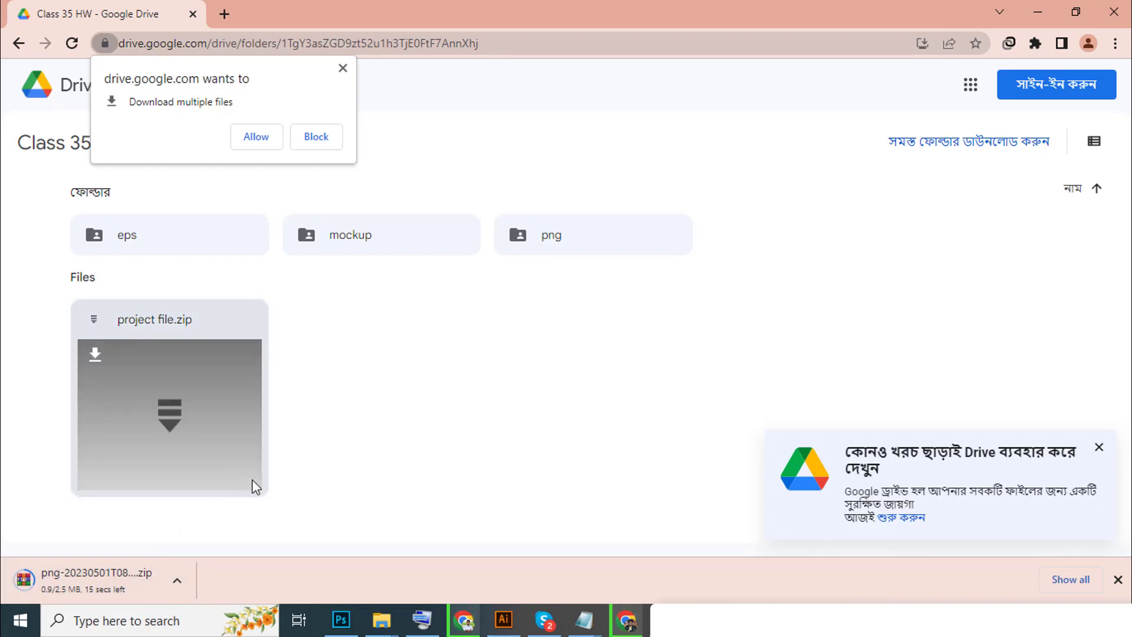
click(1122, 13)
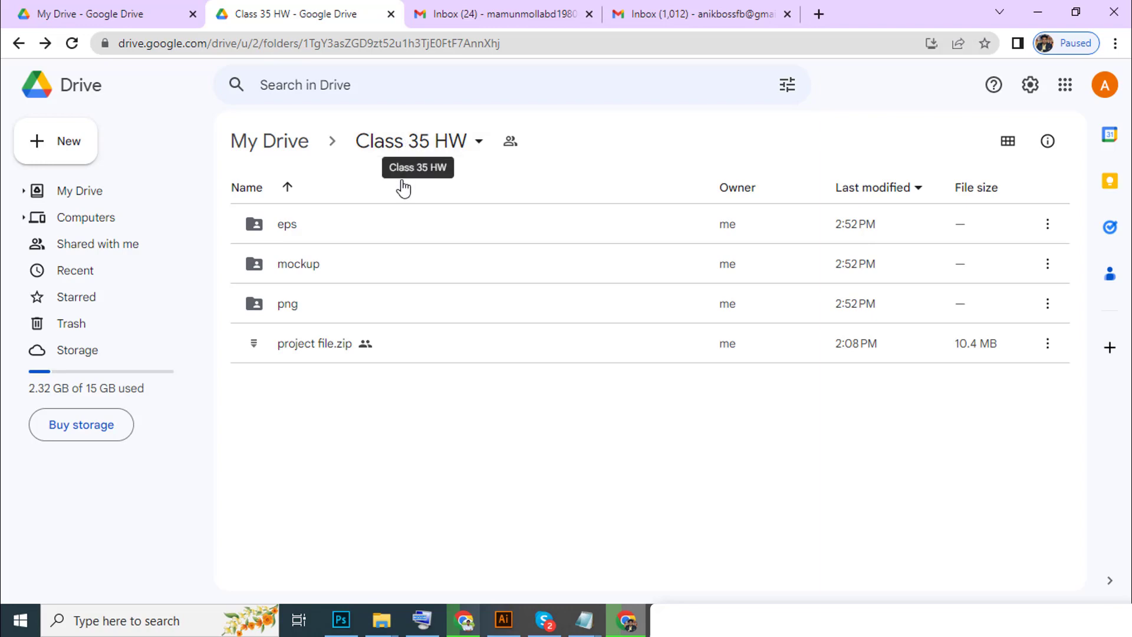
Copy the eps folder's anyone-with-the-link share link and open a window in another Chrome profile.
click(412, 152)
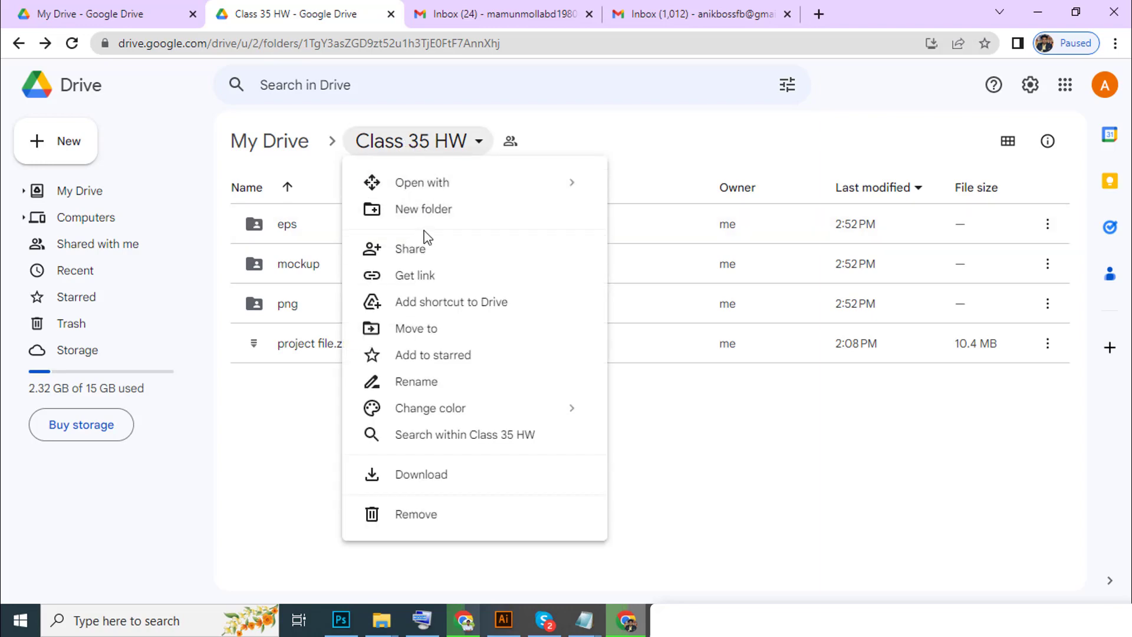
click(244, 424)
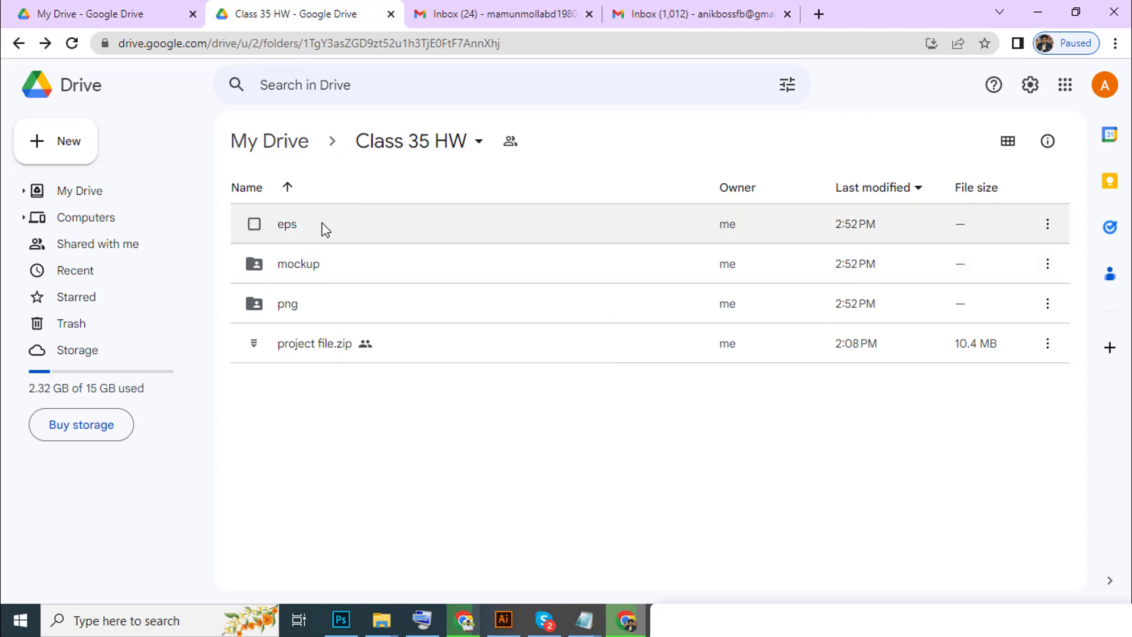
click(1048, 225)
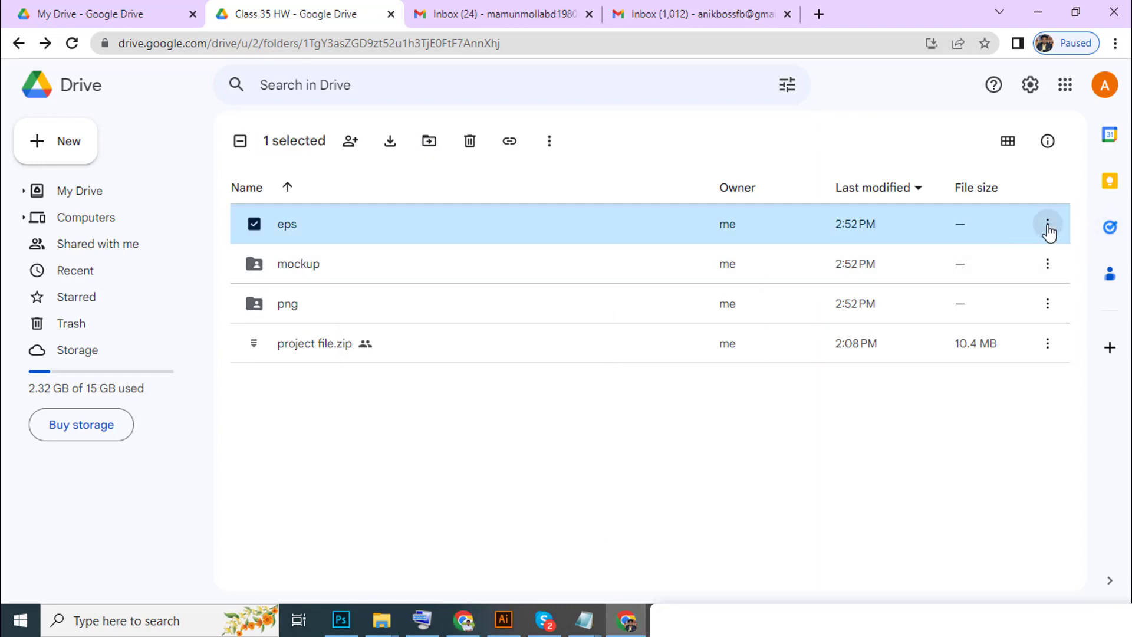
click(873, 319)
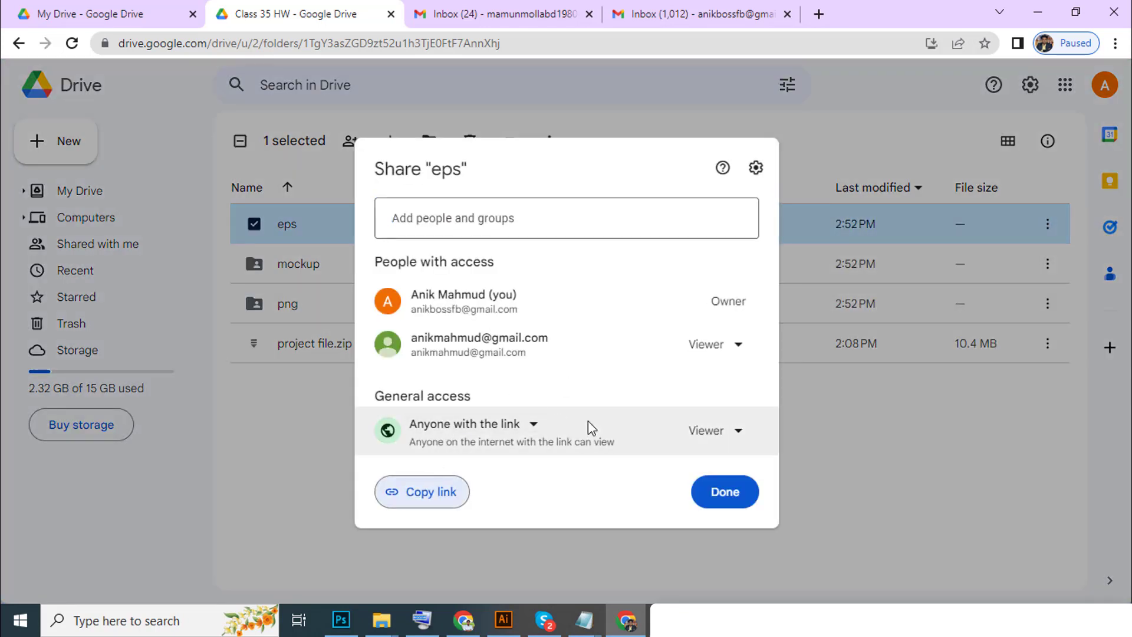
click(415, 492)
click(726, 493)
click(1093, 47)
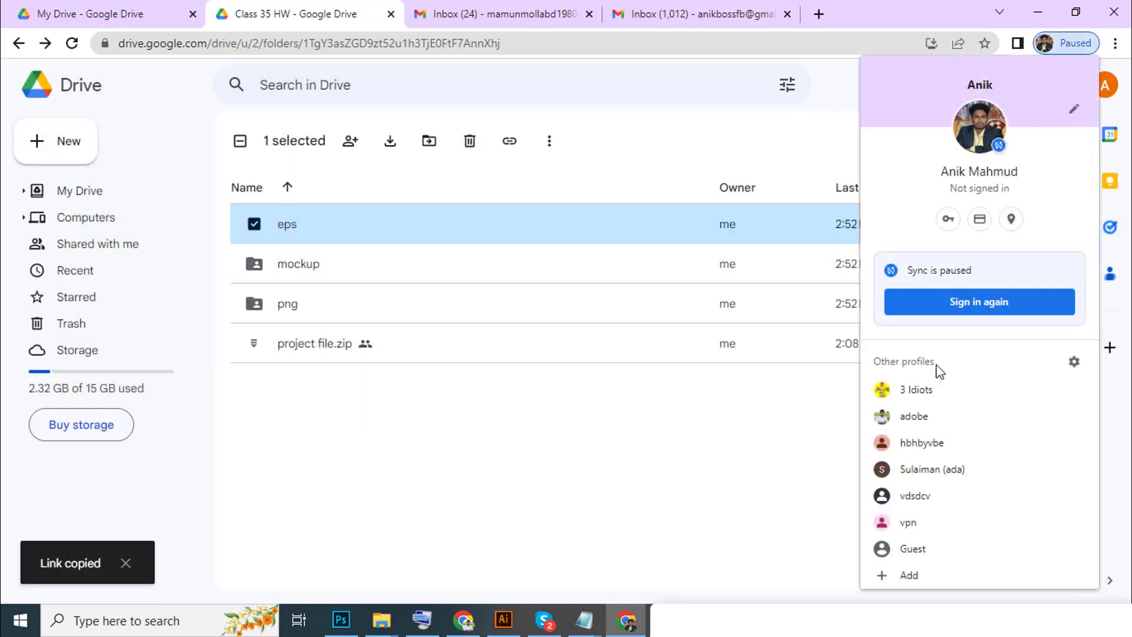
click(911, 391)
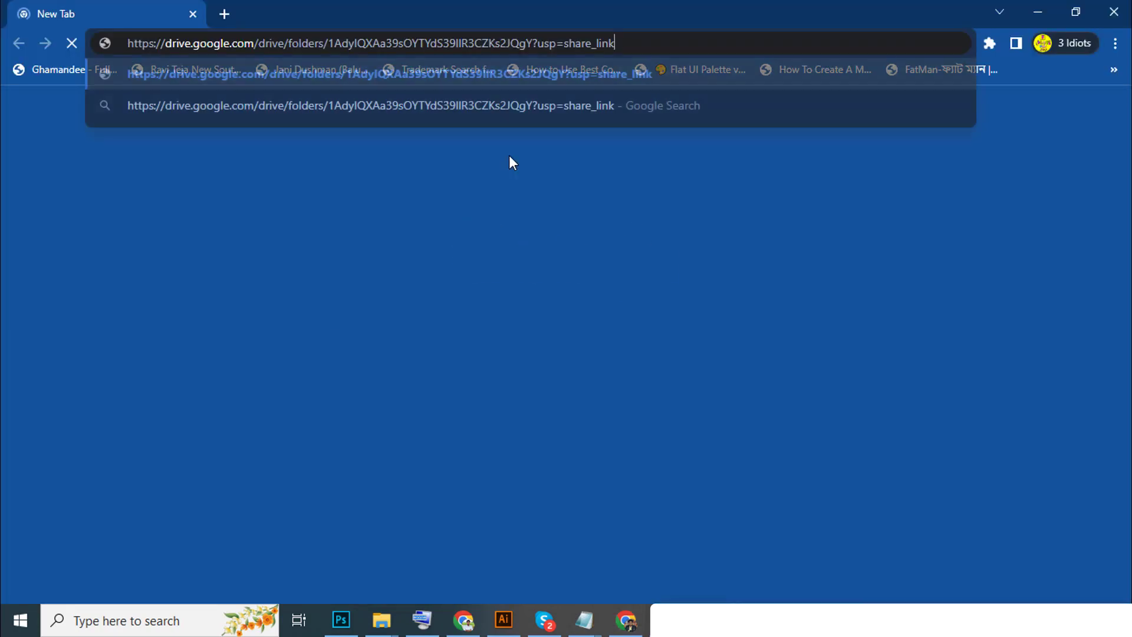
Load the shared eps folder link, dismiss the notices, and download the folder as a zip.
key(ctrl+v)
key(Return)
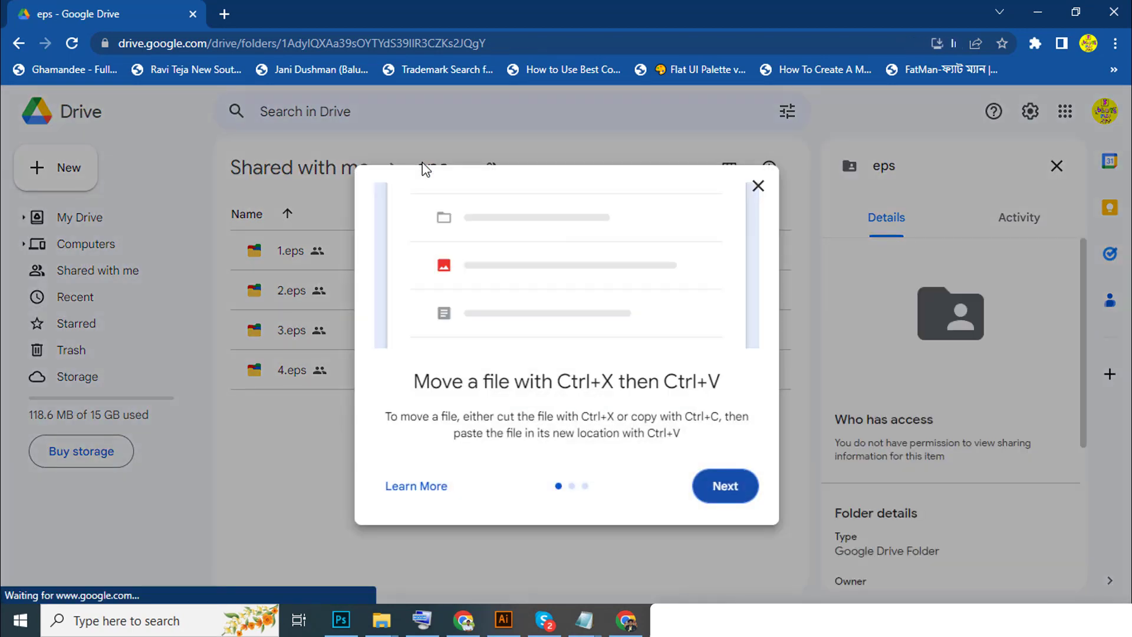
click(758, 186)
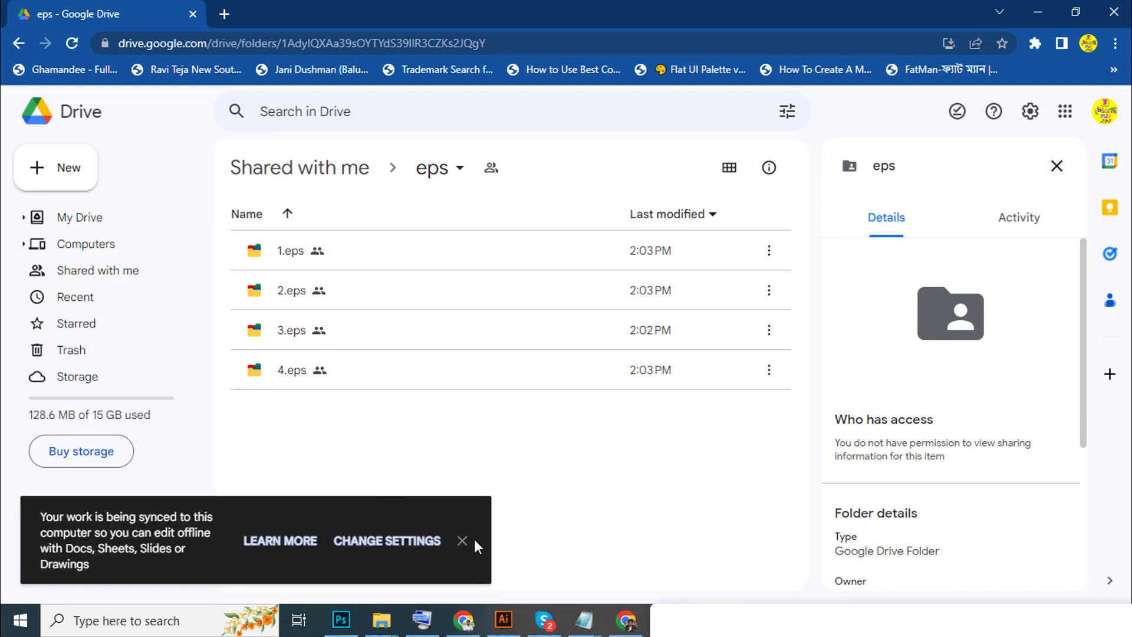
click(462, 541)
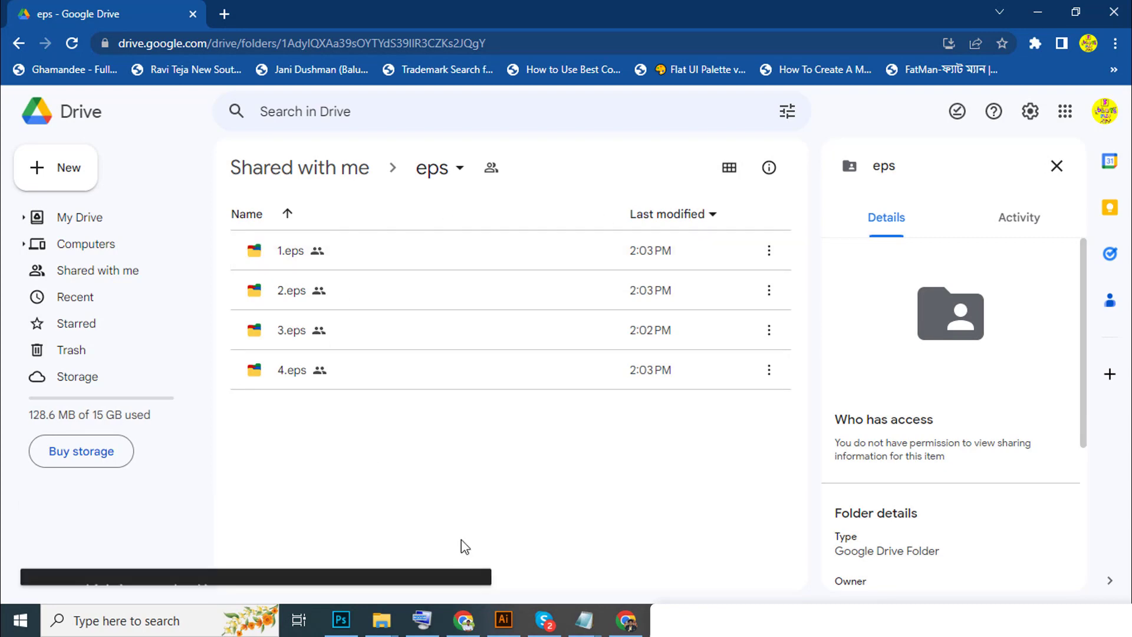
click(441, 179)
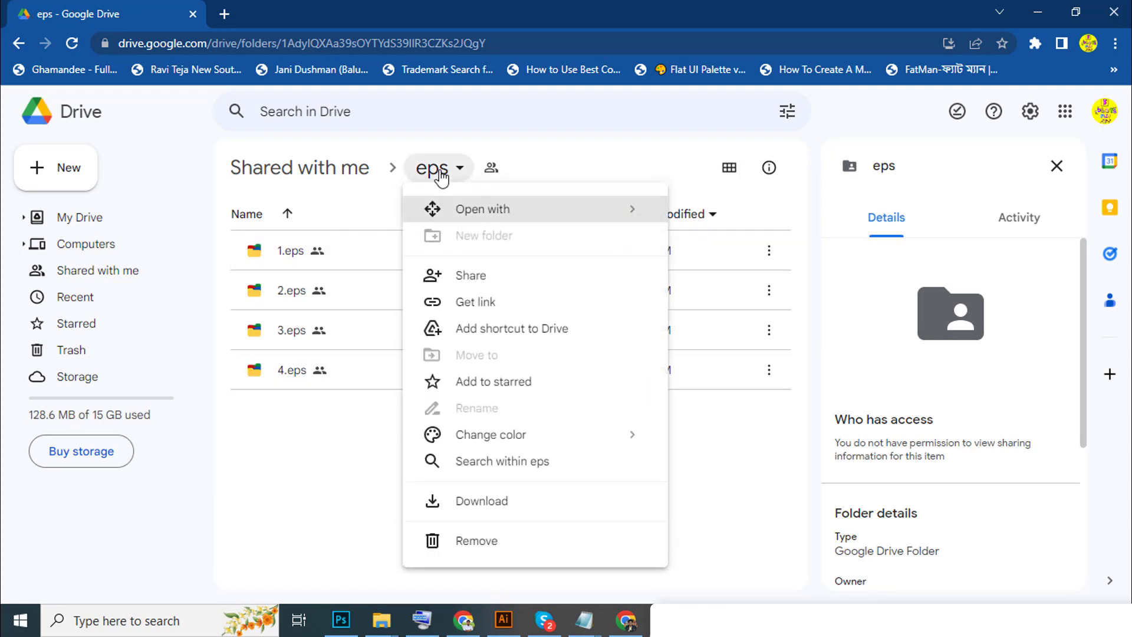
click(476, 505)
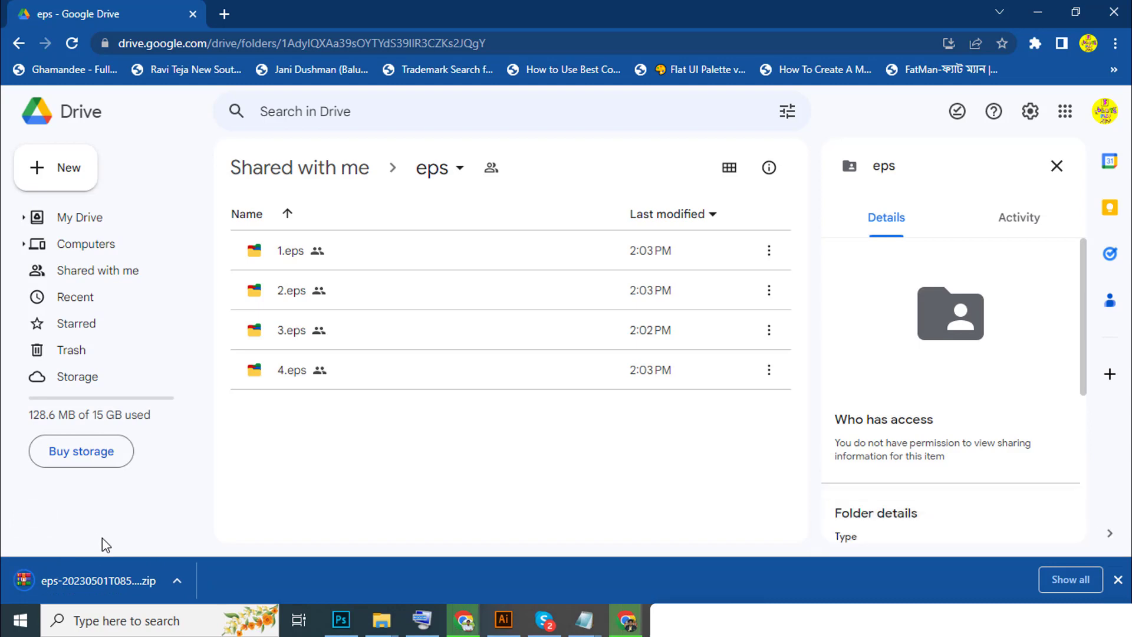
Inspect the eps zip in WinRAR, confirming 1.eps–4.eps, then close the archive.
click(97, 581)
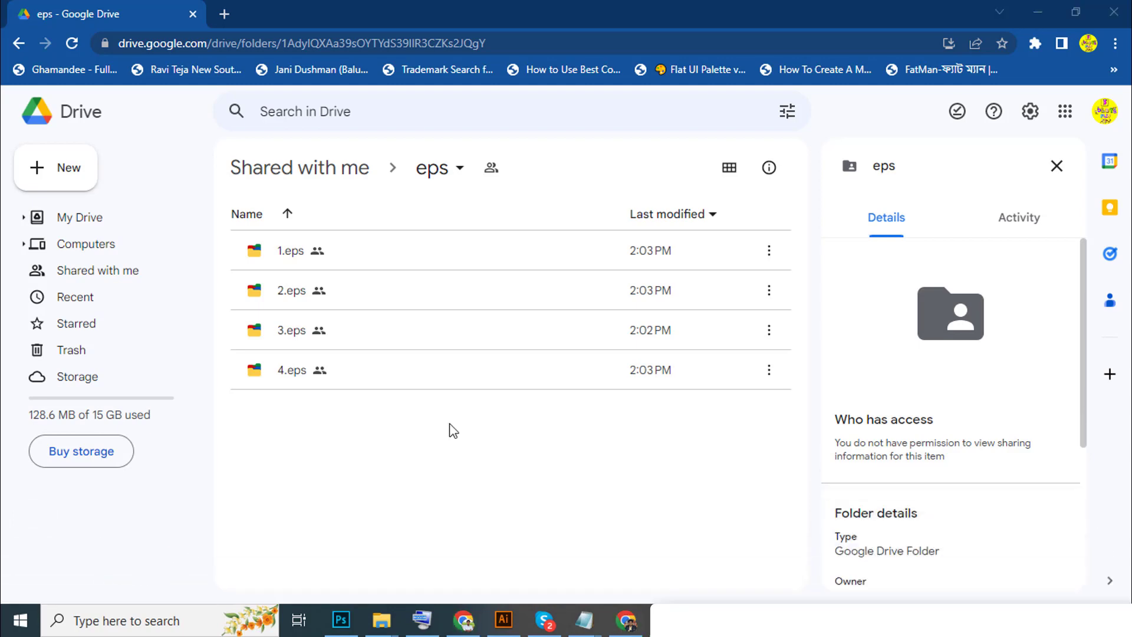
double_click(379, 296)
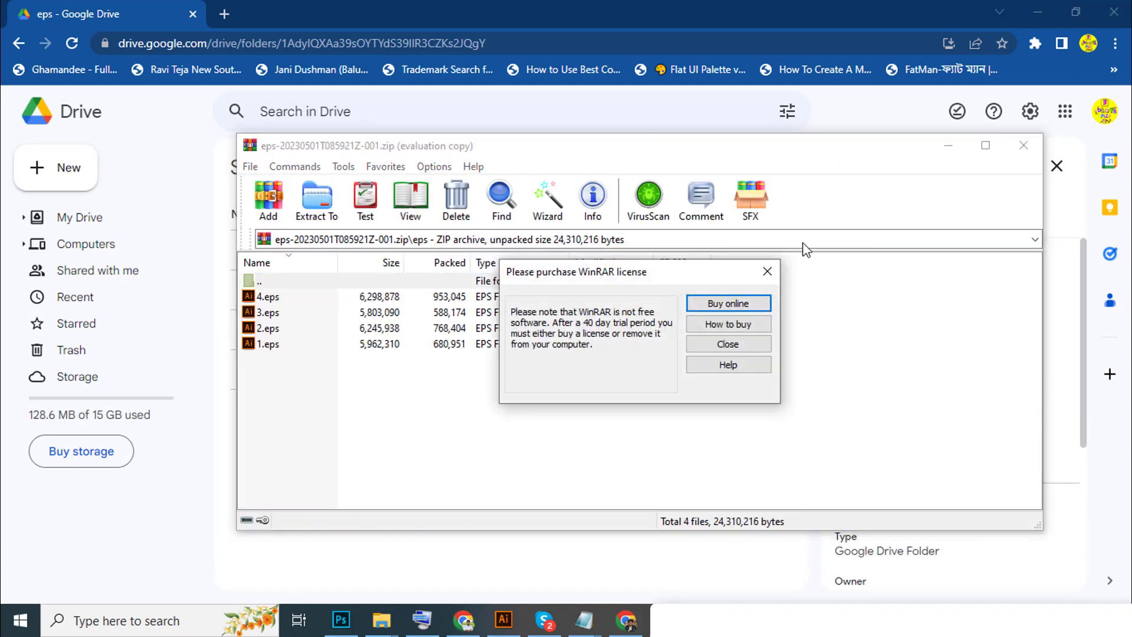
click(768, 272)
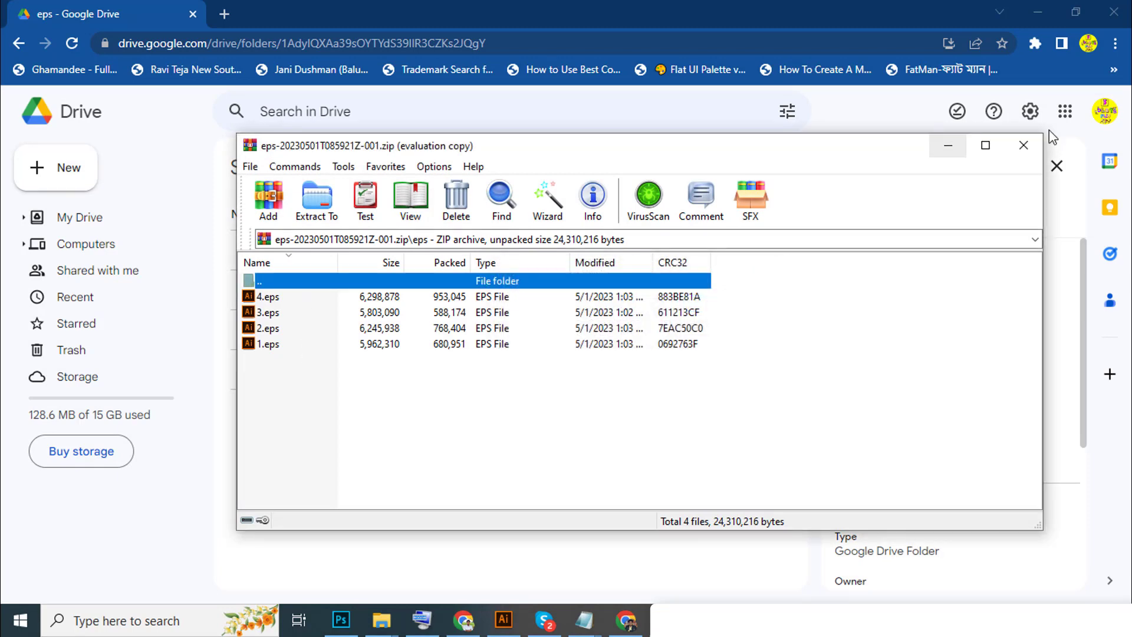
click(1024, 145)
Close the other profile's window and add a new folder named ps to Class 35 HW.
click(1108, 15)
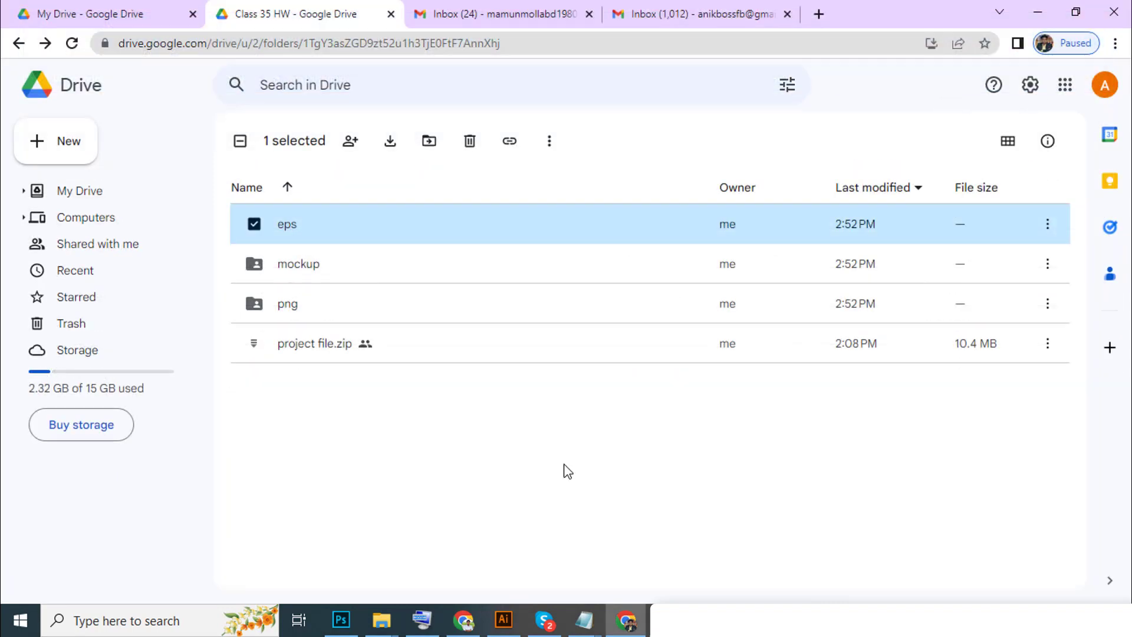
click(557, 488)
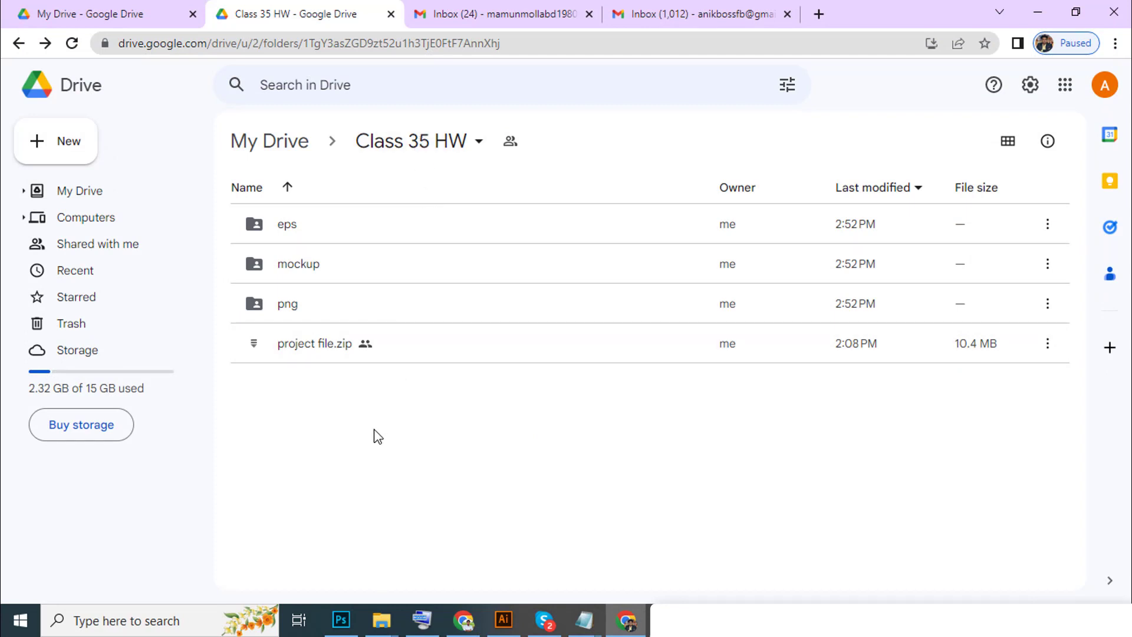
right_click(375, 411)
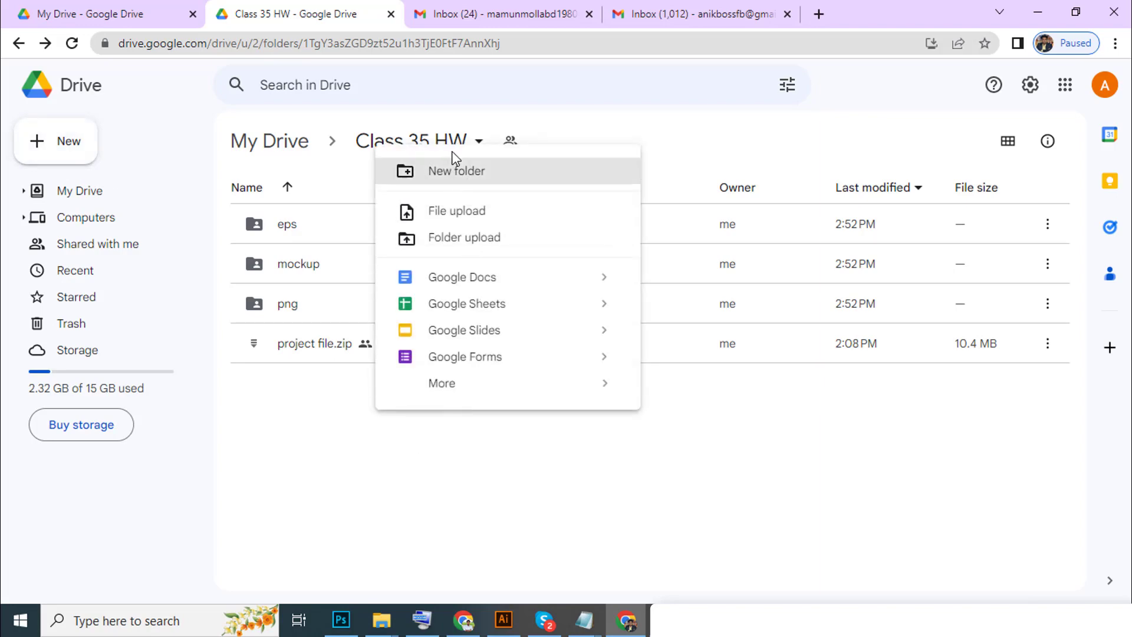
click(455, 172)
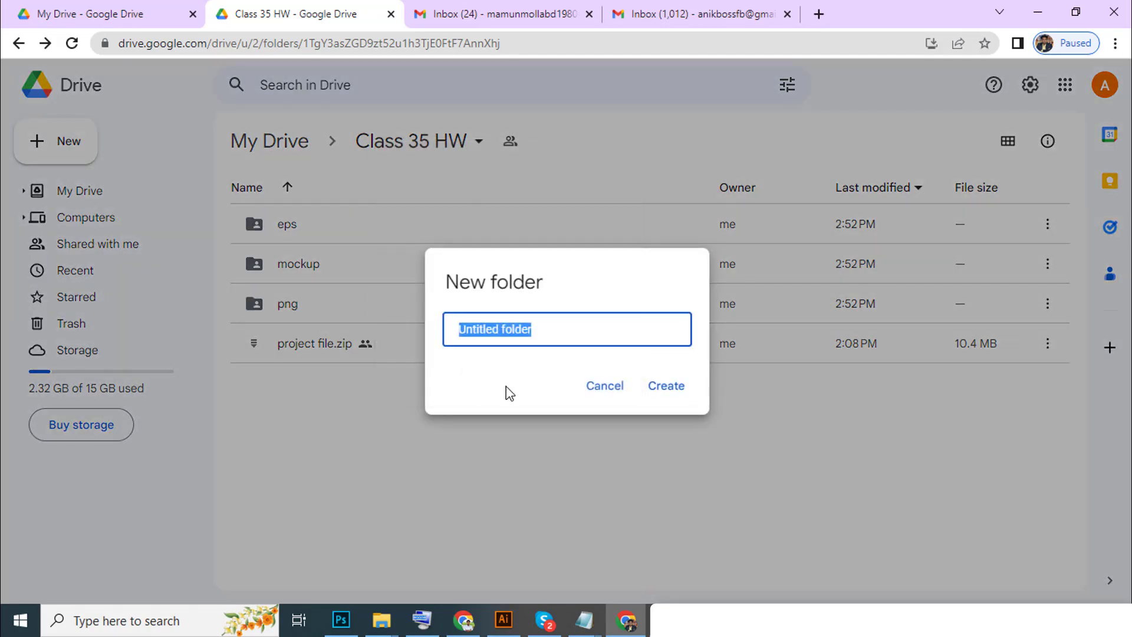
text(ps)
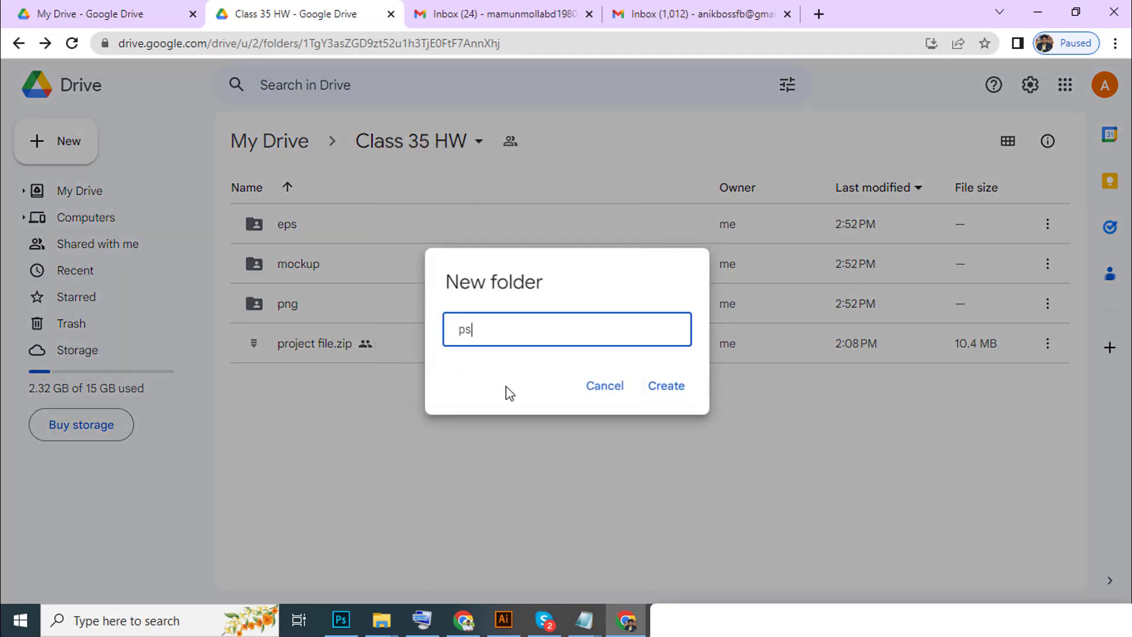
click(678, 390)
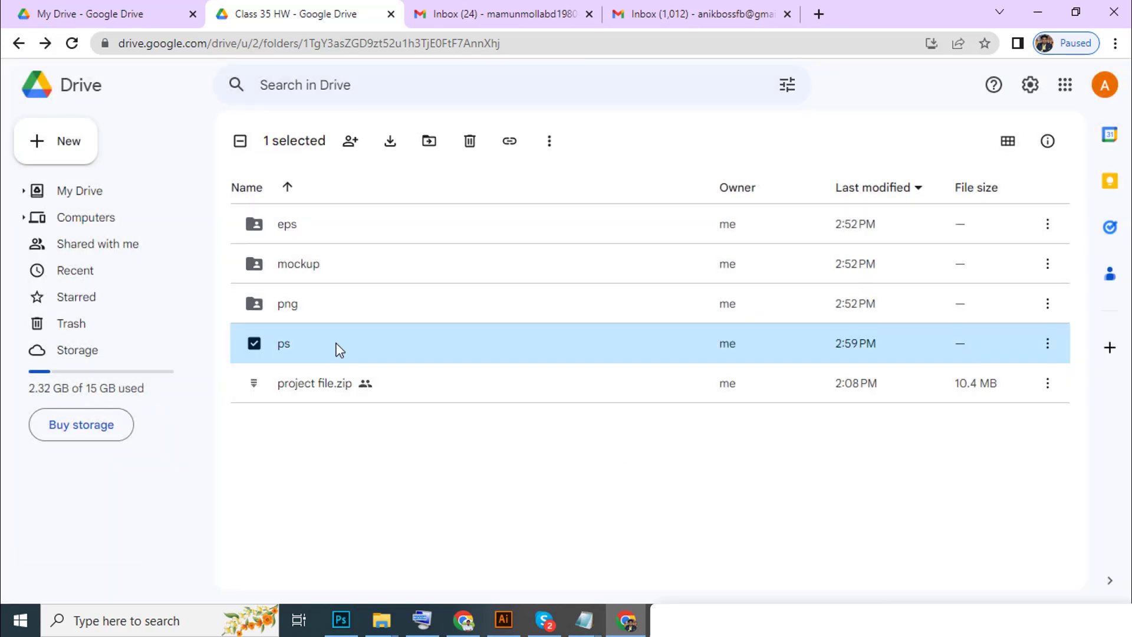
Open the empty ps folder, re-entering it from the Class 35 HW breadcrumb.
double_click(340, 349)
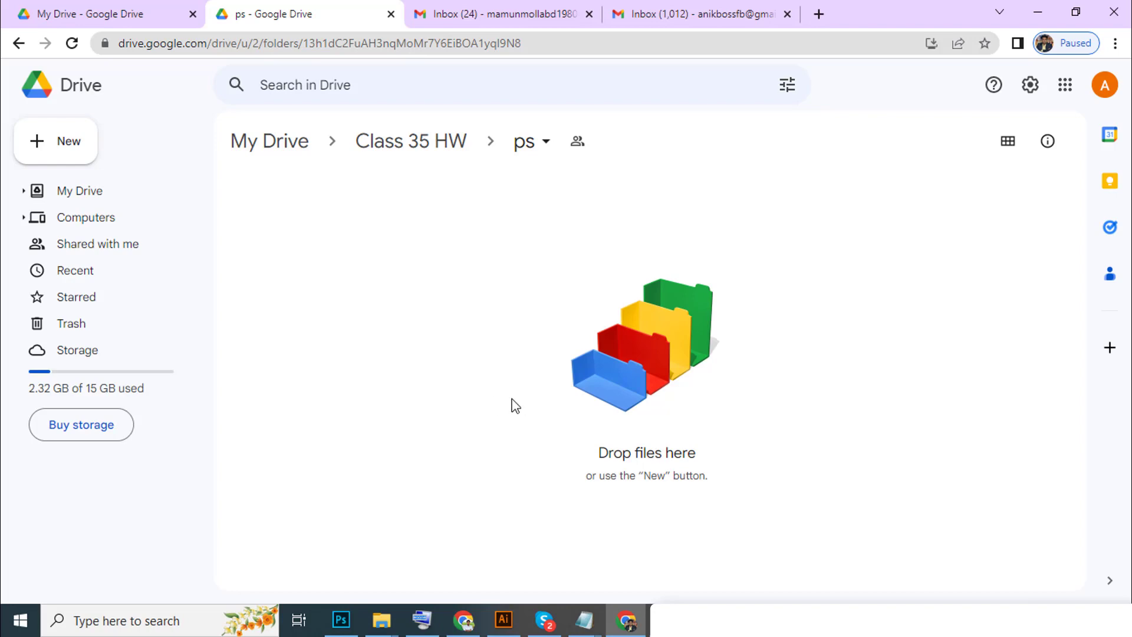
click(431, 153)
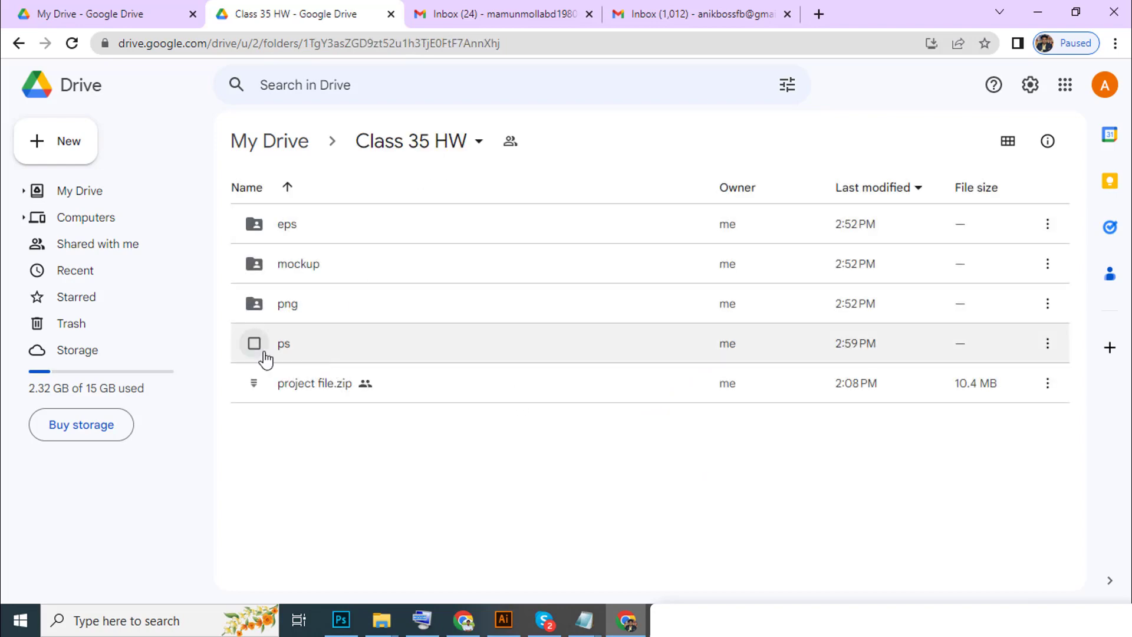
double_click(331, 353)
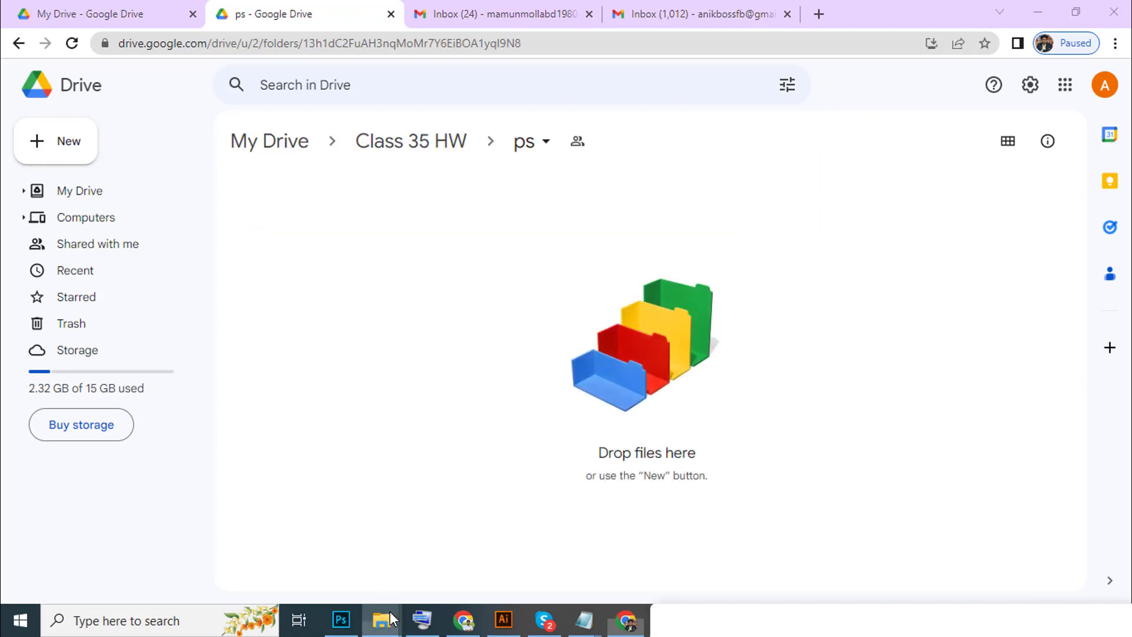
mouse_move(388, 611)
click(331, 558)
Drag image 2 from the local mockup folder into Drive's ps folder, uploading 2.jpg.
click(437, 371)
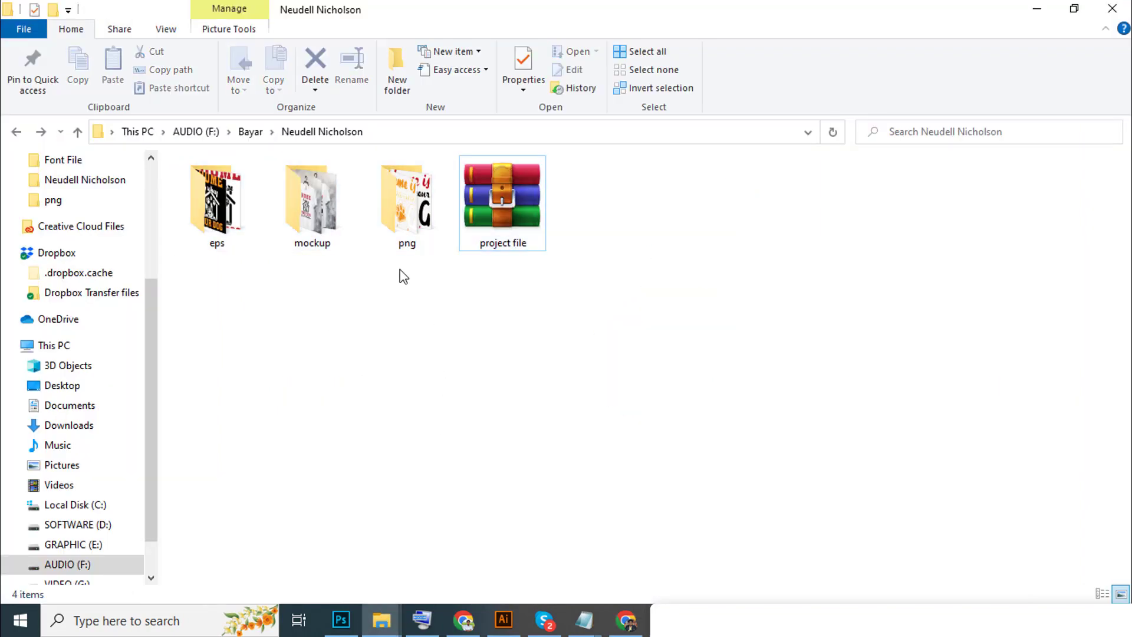
double_click(328, 239)
drag(296, 224, 612, 423)
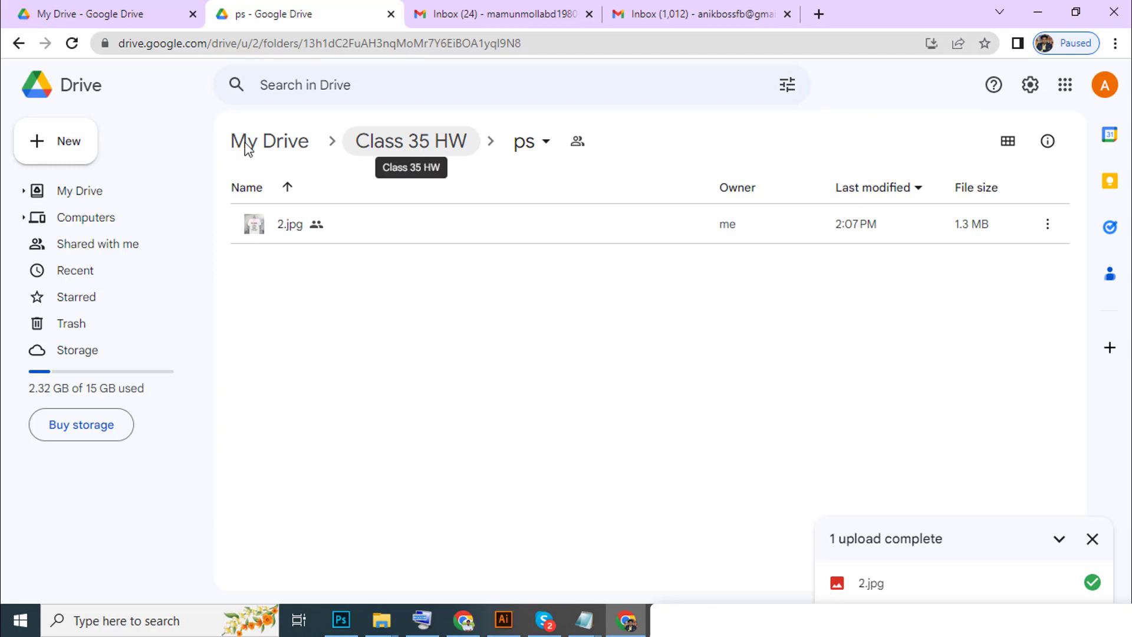
Create a new folder named Class 36 HW in My Drive.
click(280, 145)
right_click(439, 349)
click(531, 109)
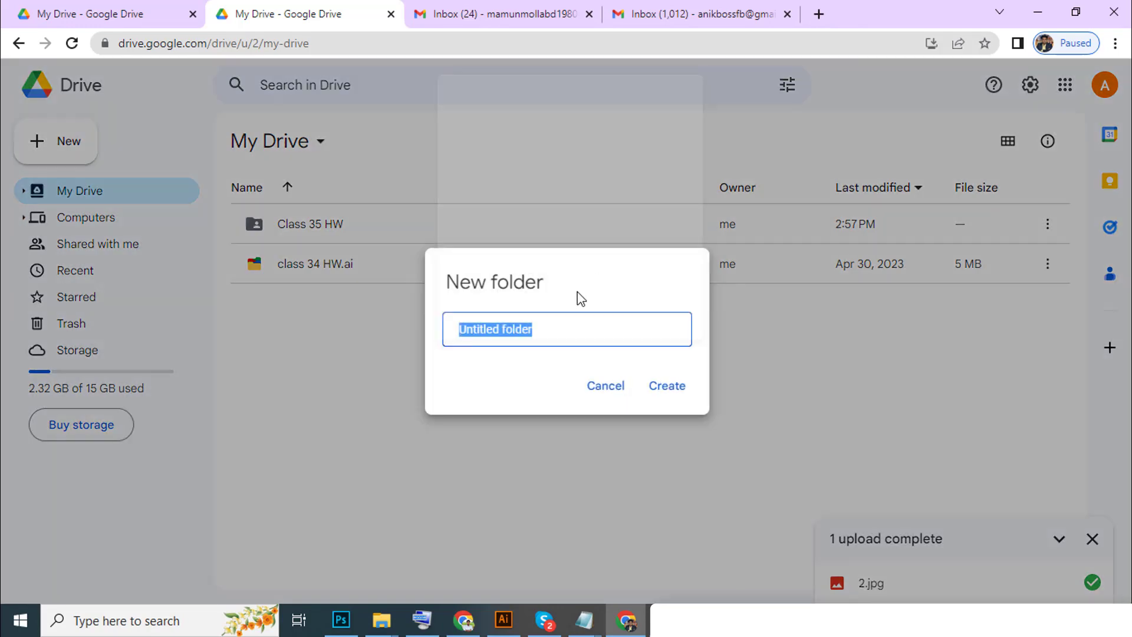
text(Clas)
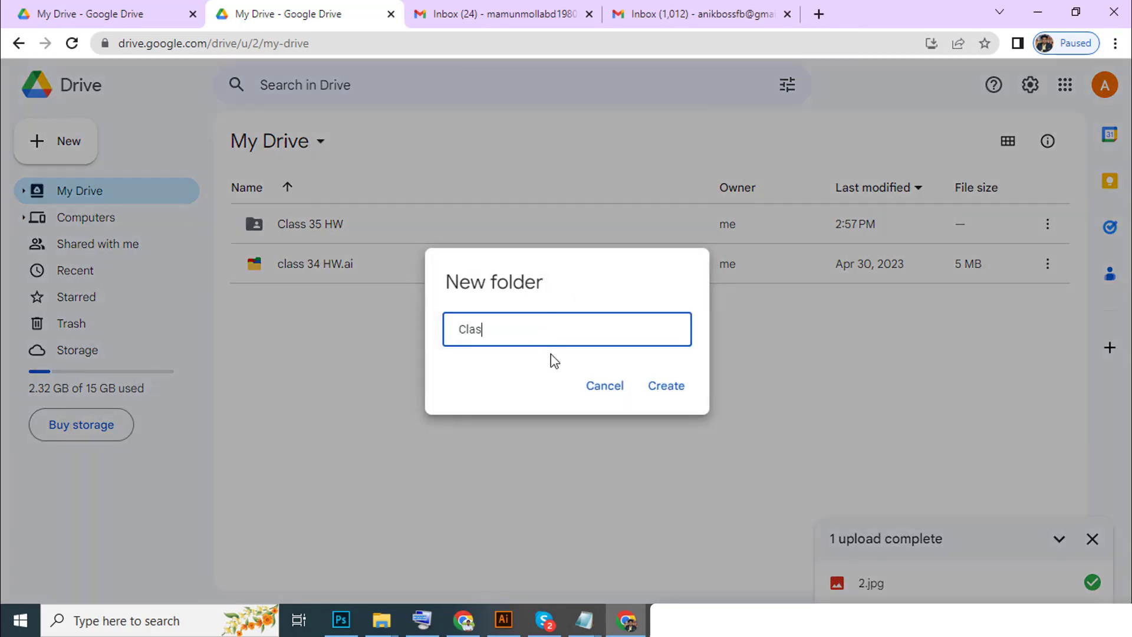
text(s 36 HW)
click(677, 387)
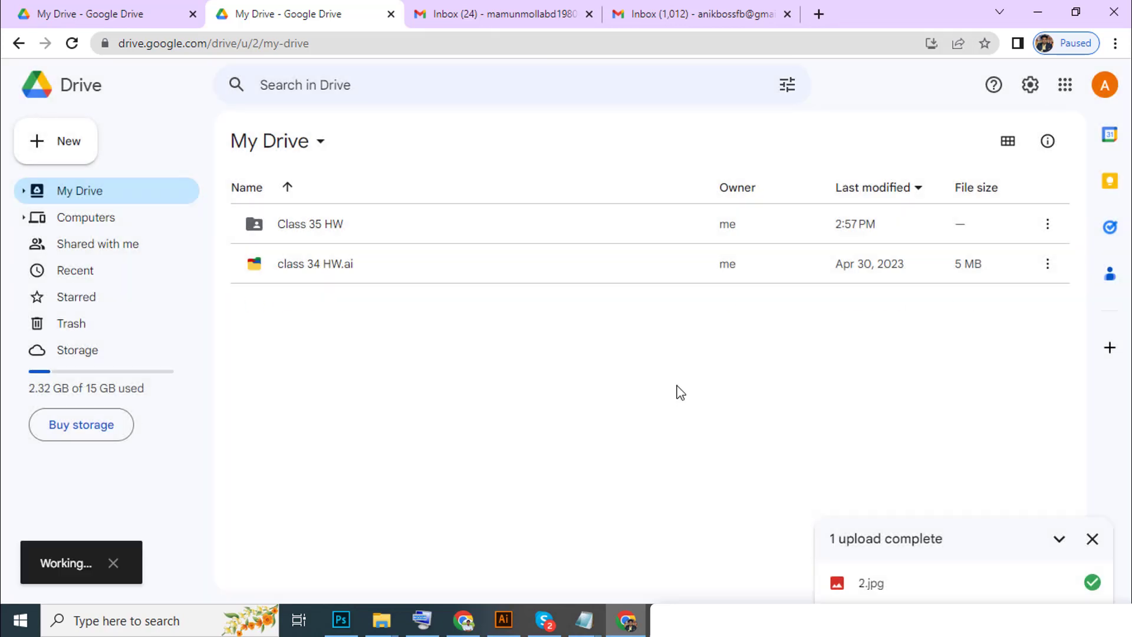
Check the Class 35 HW and empty Class 36 HW folders, returning to My Drive.
double_click(404, 231)
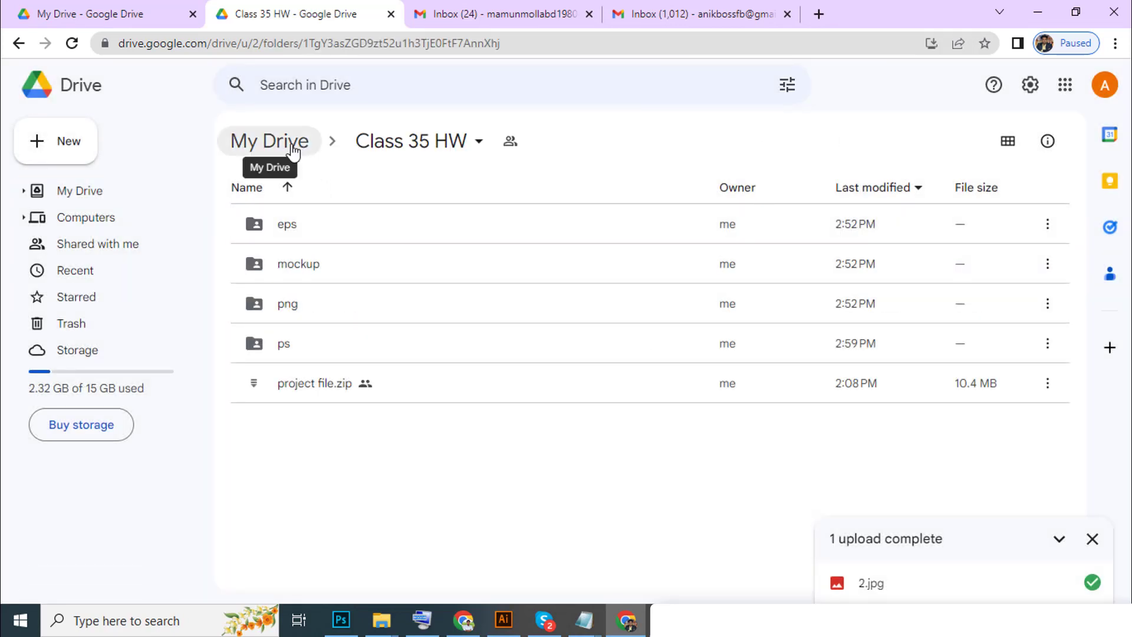
click(296, 144)
double_click(359, 270)
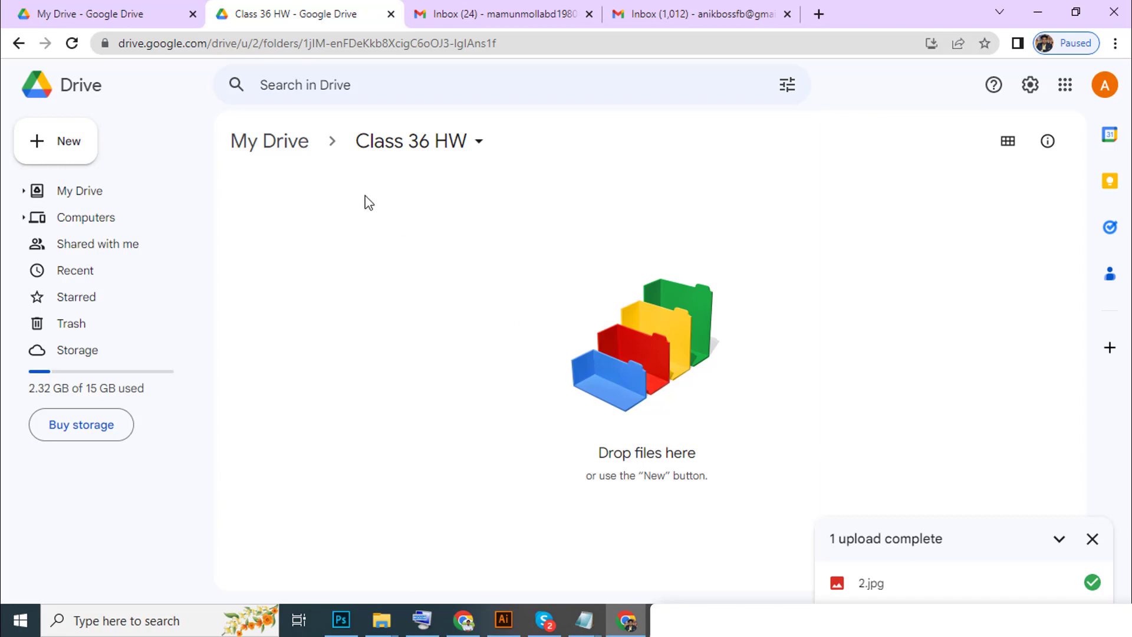
click(278, 141)
Select the Class 35 HW folder and bring up its sharing settings via Get link.
click(341, 228)
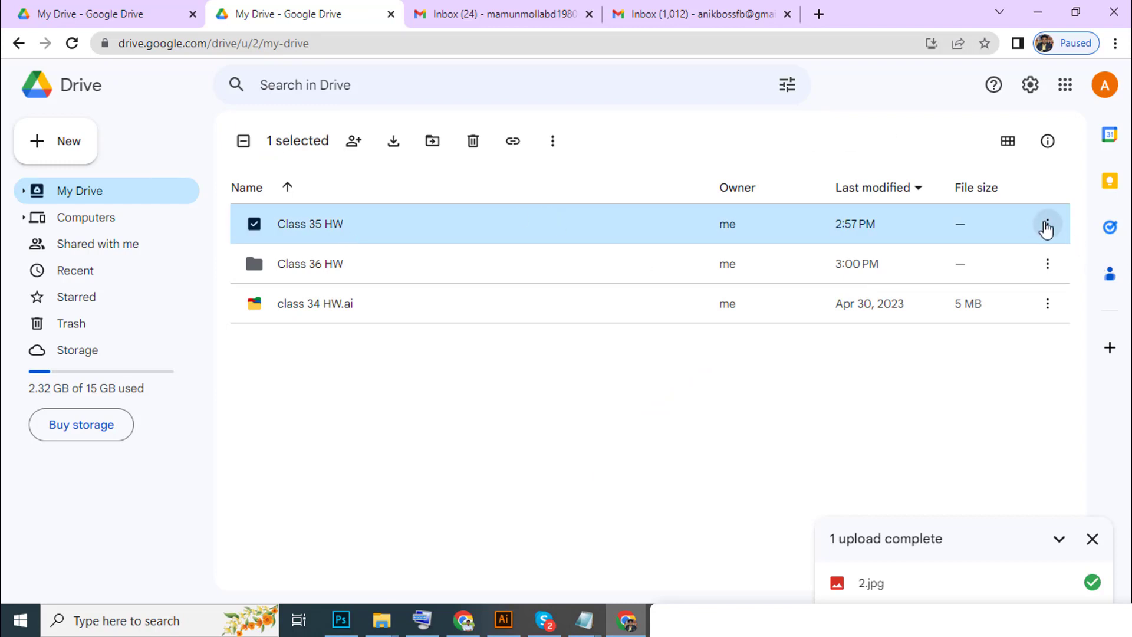
click(1092, 539)
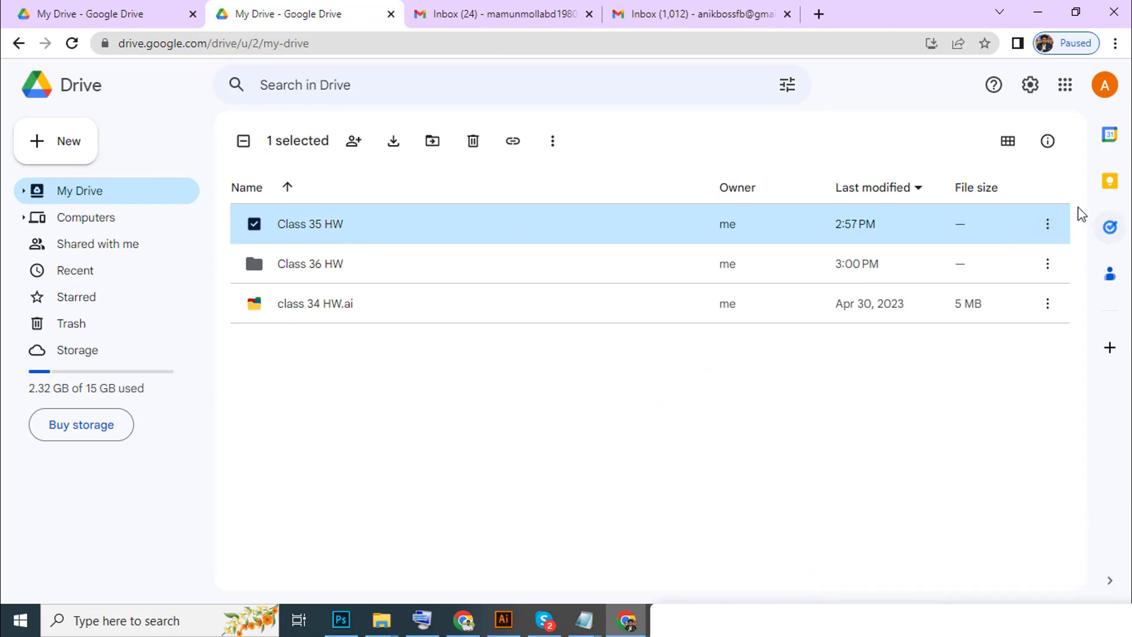
click(1053, 226)
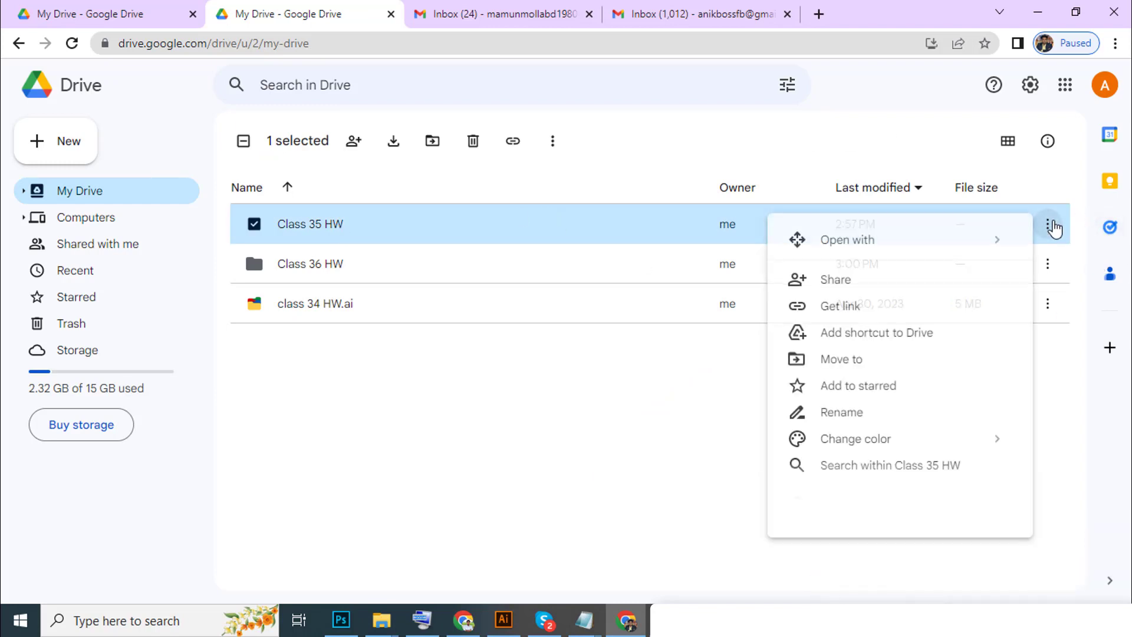
click(861, 312)
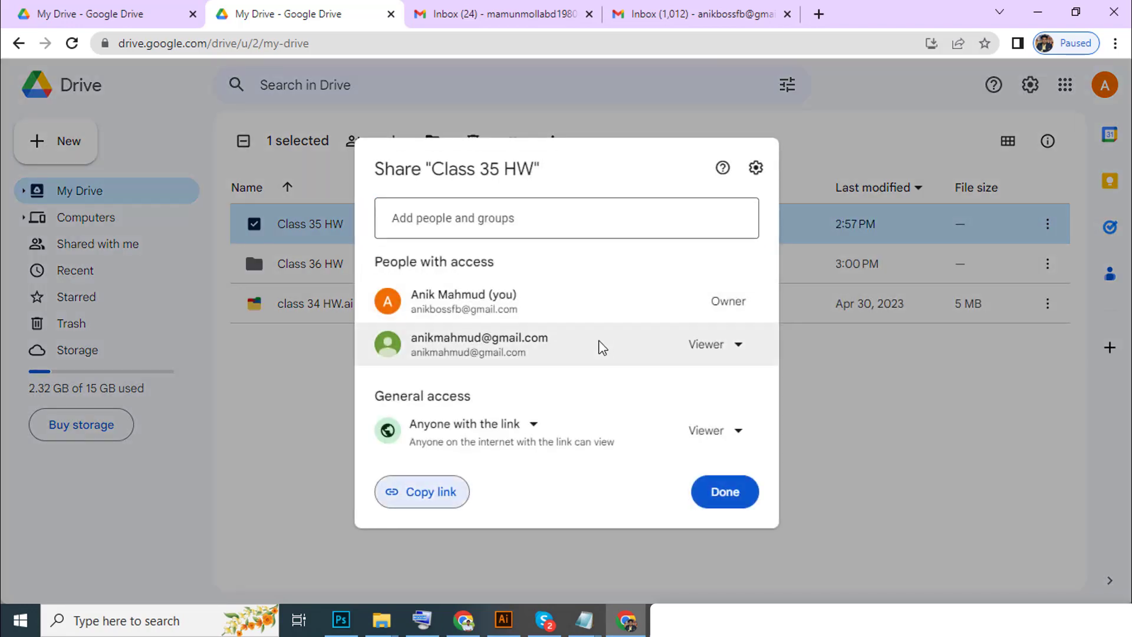
Switch general access between Restricted and Anyone with the link, finishing on Restricted.
click(497, 431)
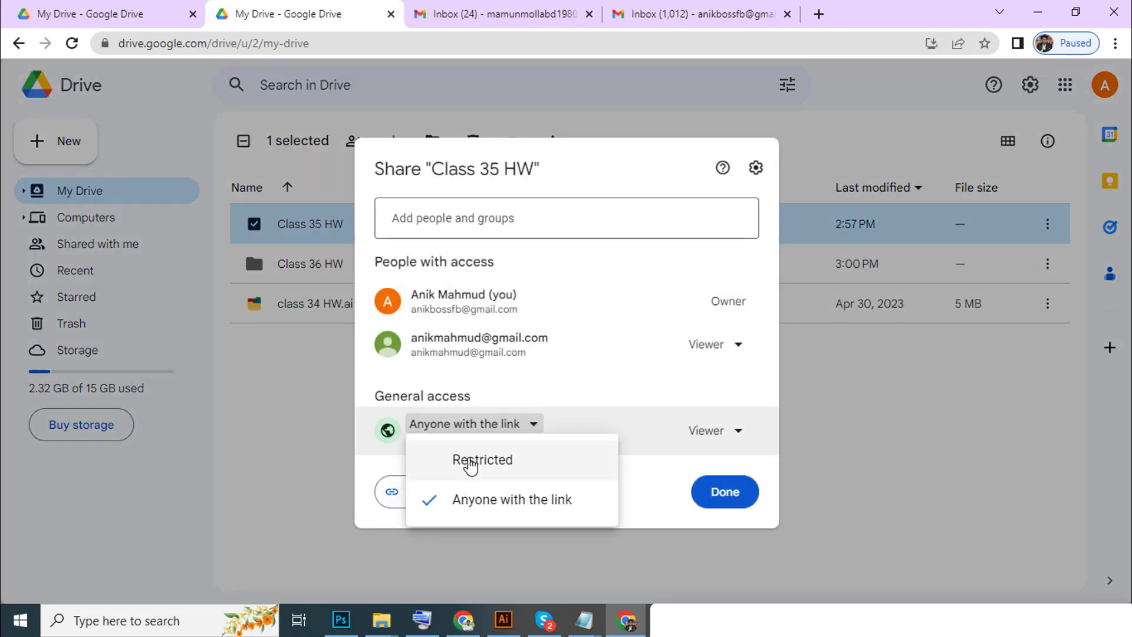
click(470, 463)
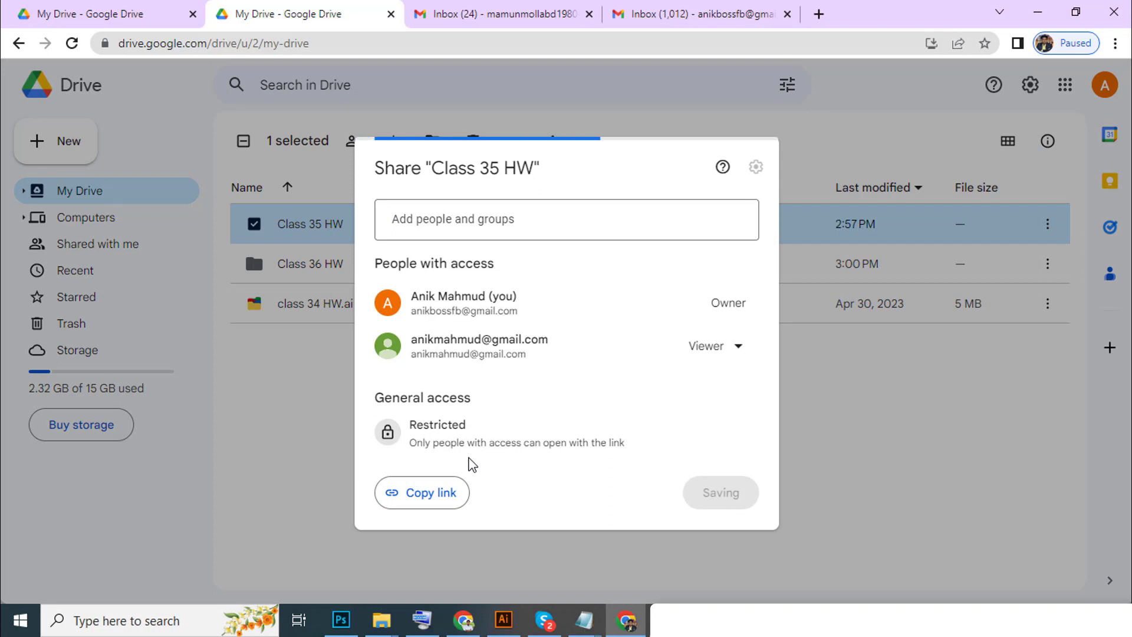
click(472, 427)
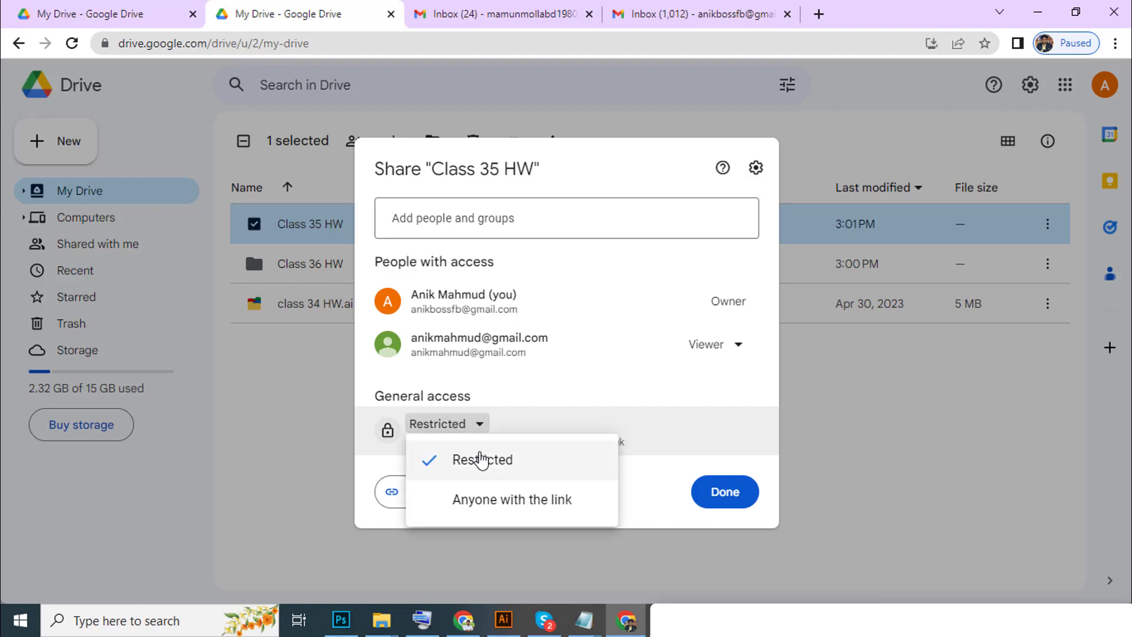
click(494, 509)
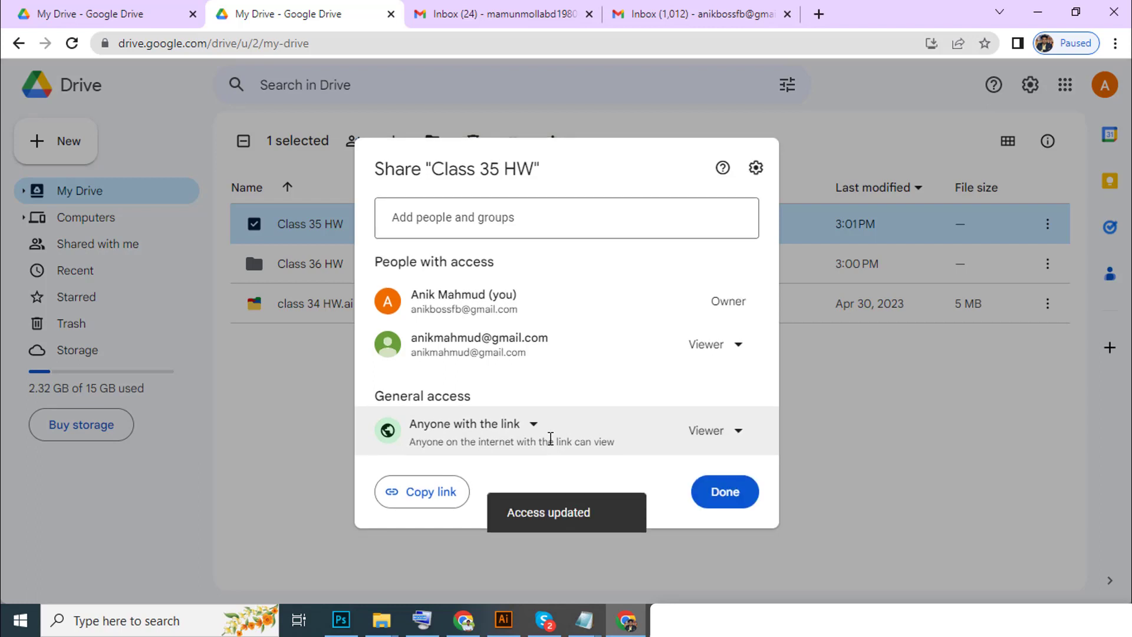
click(484, 436)
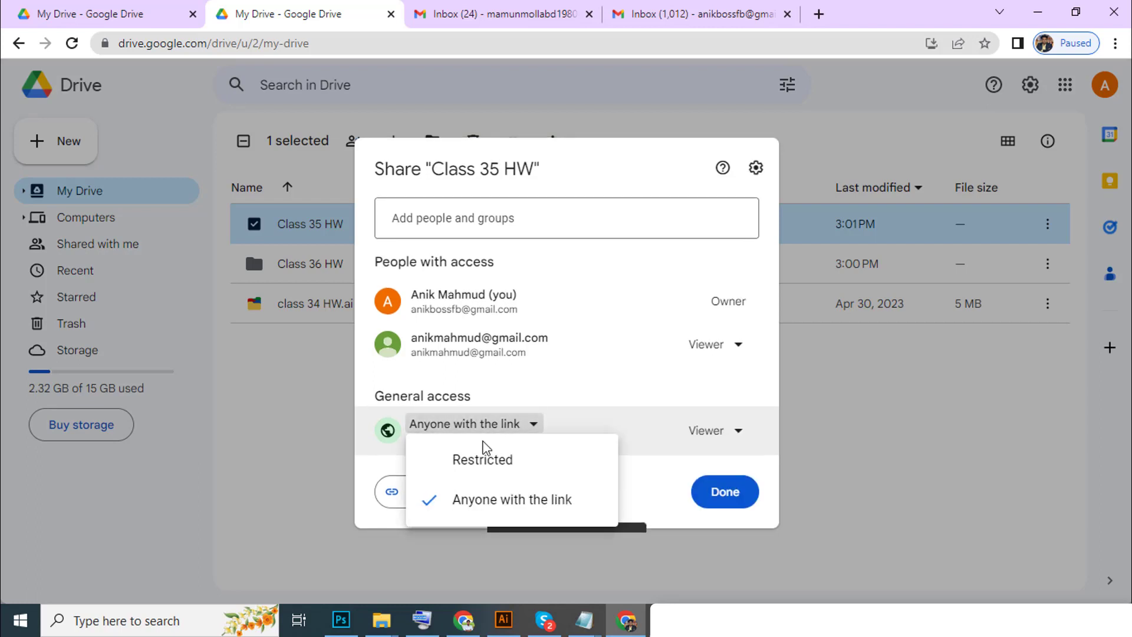
click(483, 463)
click(512, 225)
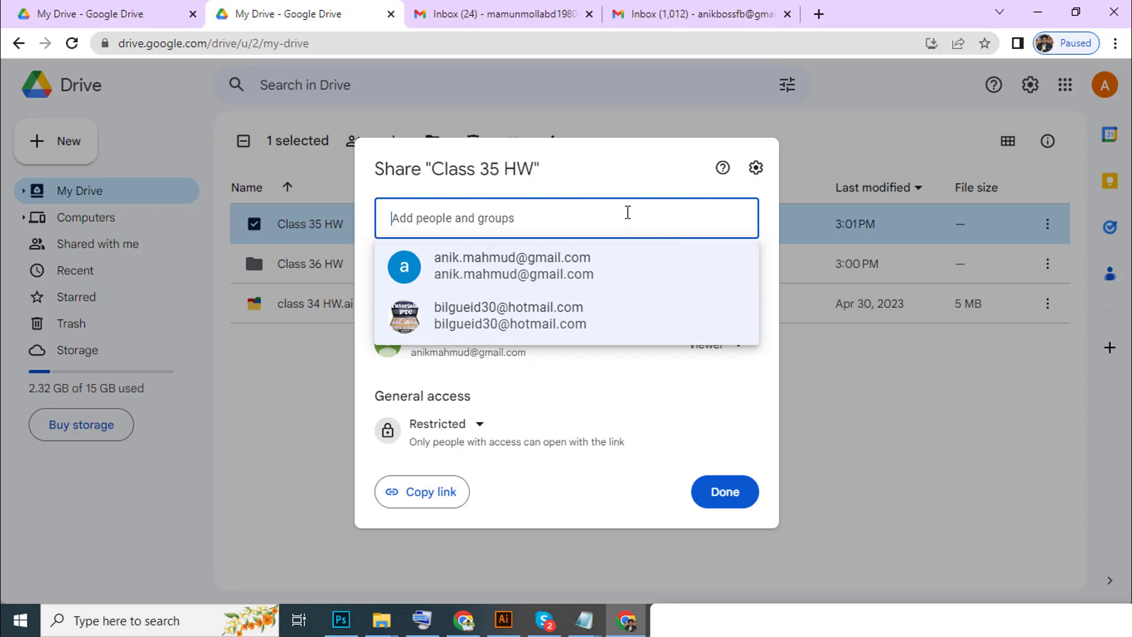
Pick a suggested contact with the Editor role, then cancel the pending invitation.
click(587, 320)
click(505, 357)
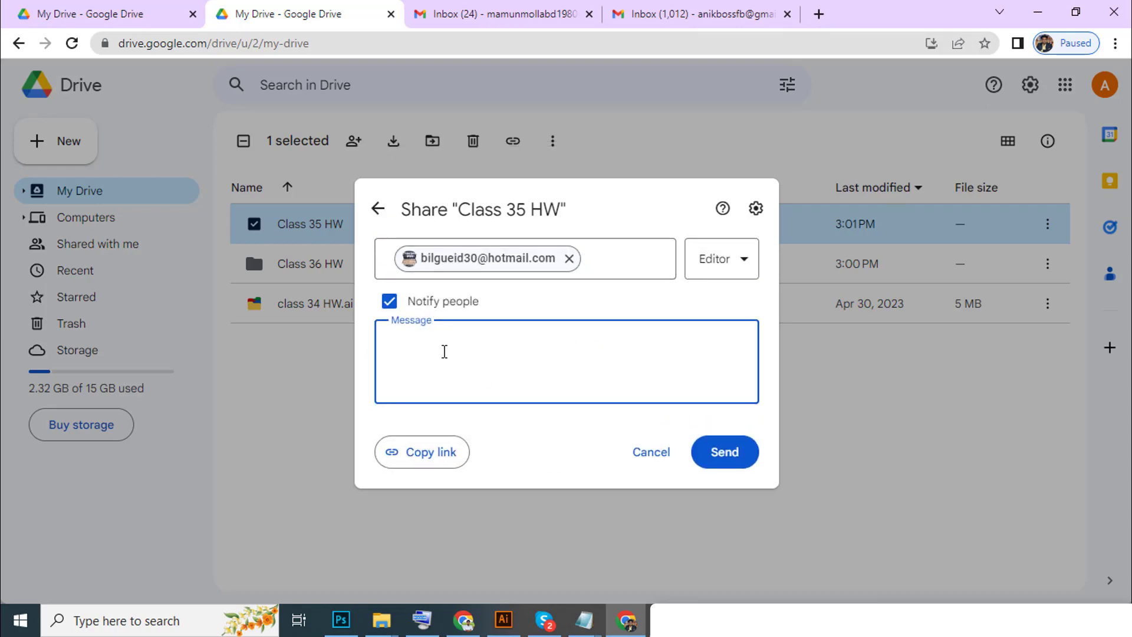
click(700, 269)
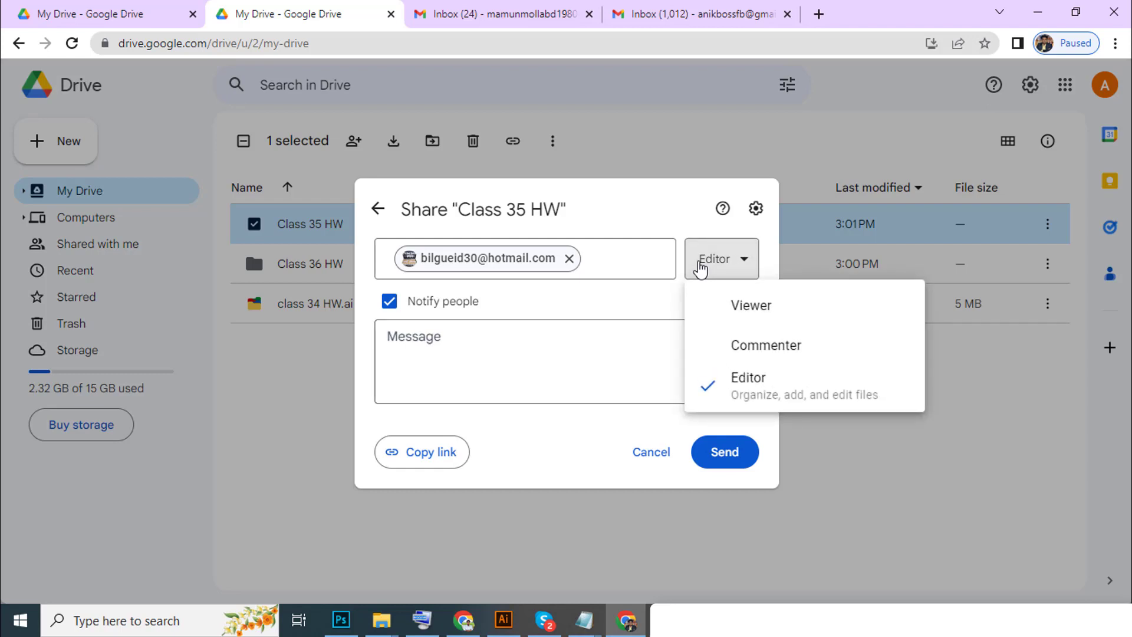
click(700, 269)
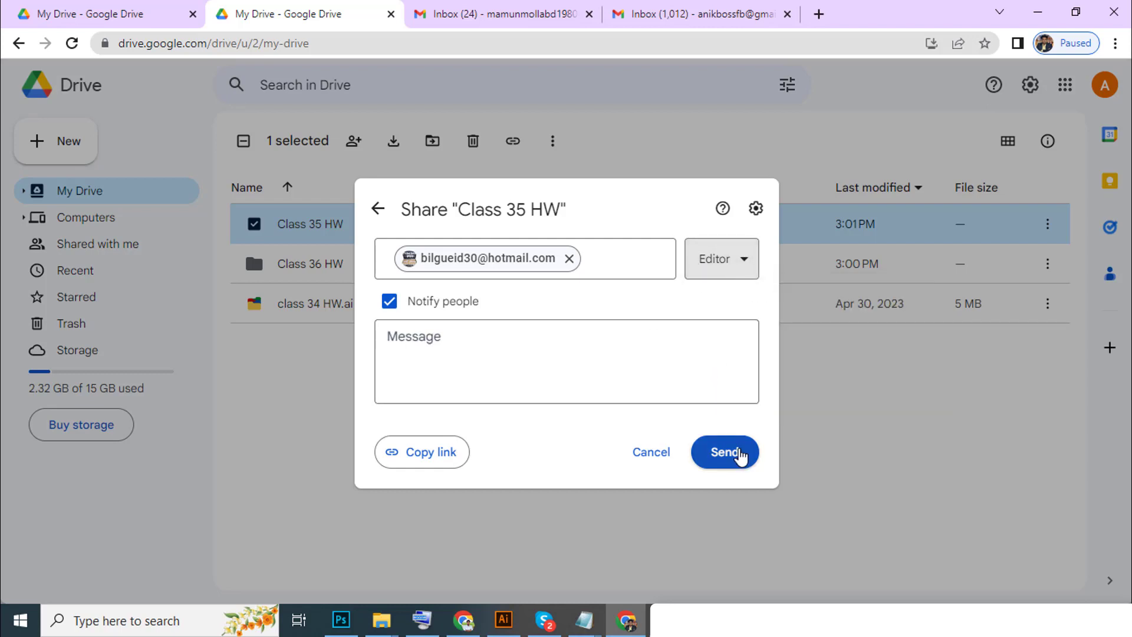
click(661, 453)
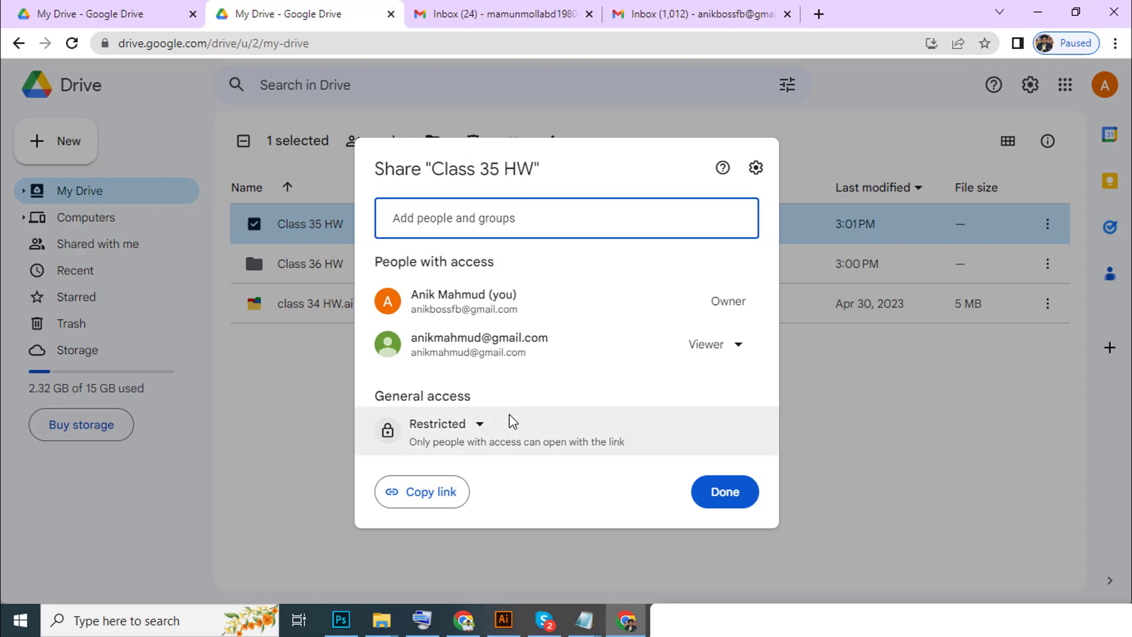
Keep general access as Restricted and close the Share dialog.
click(469, 430)
click(486, 460)
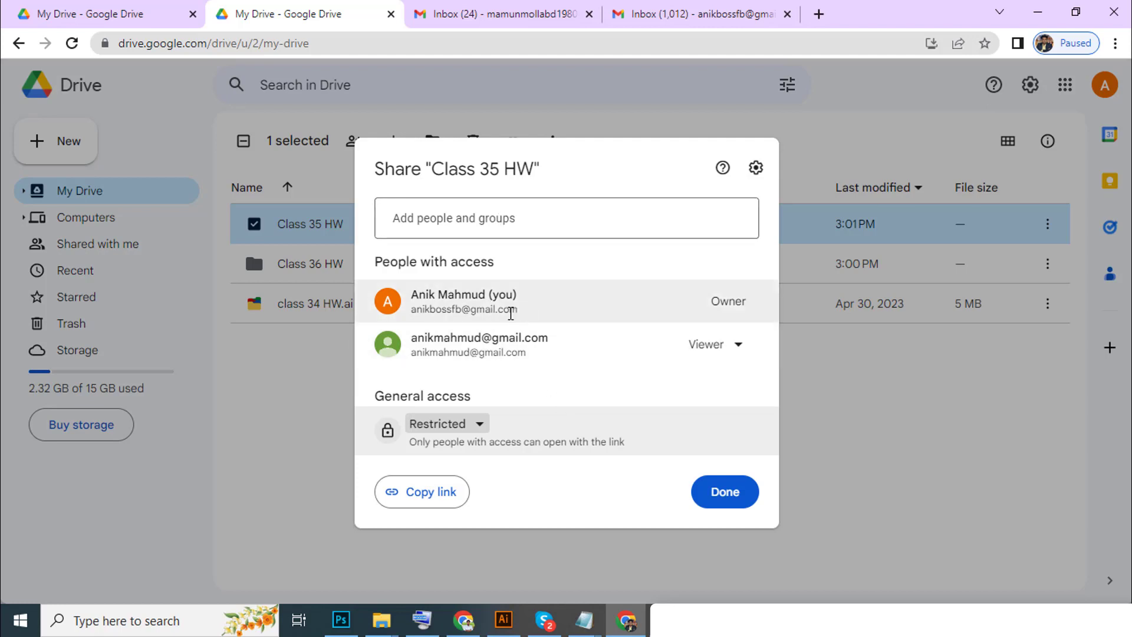
click(806, 429)
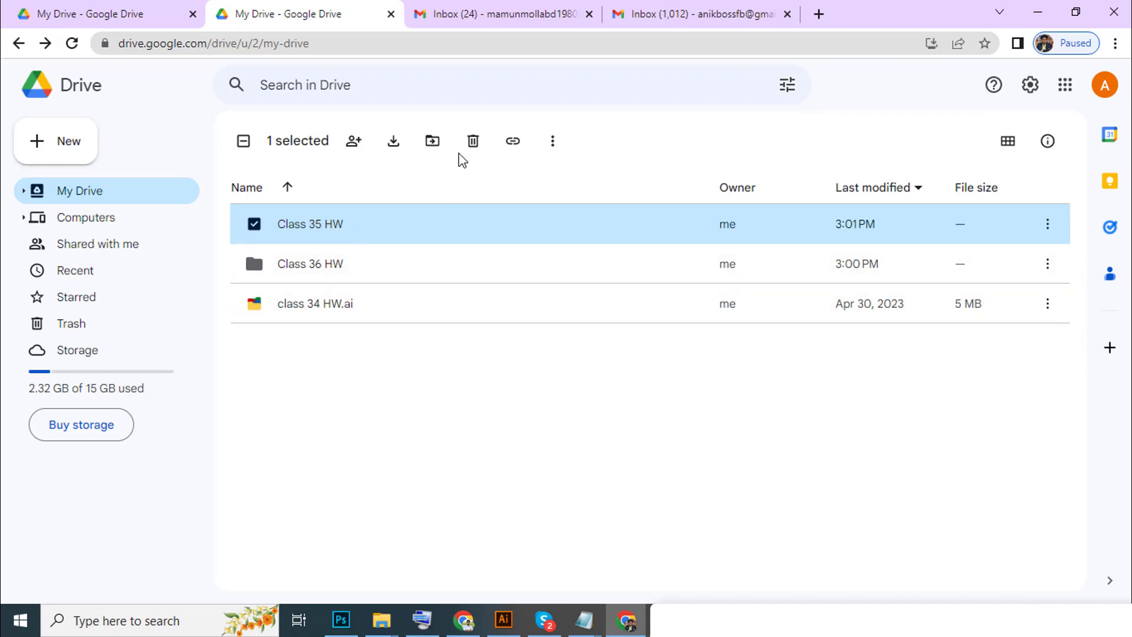
Trash Class 35 HW, delete it forever from Trash, and return to My Drive.
click(473, 142)
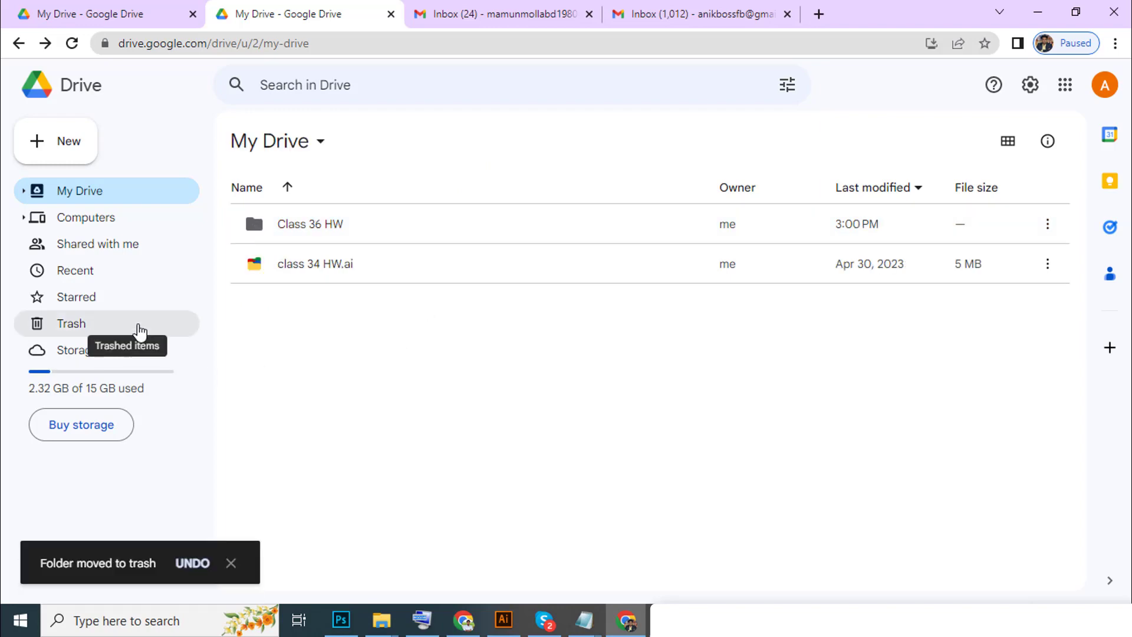
click(78, 330)
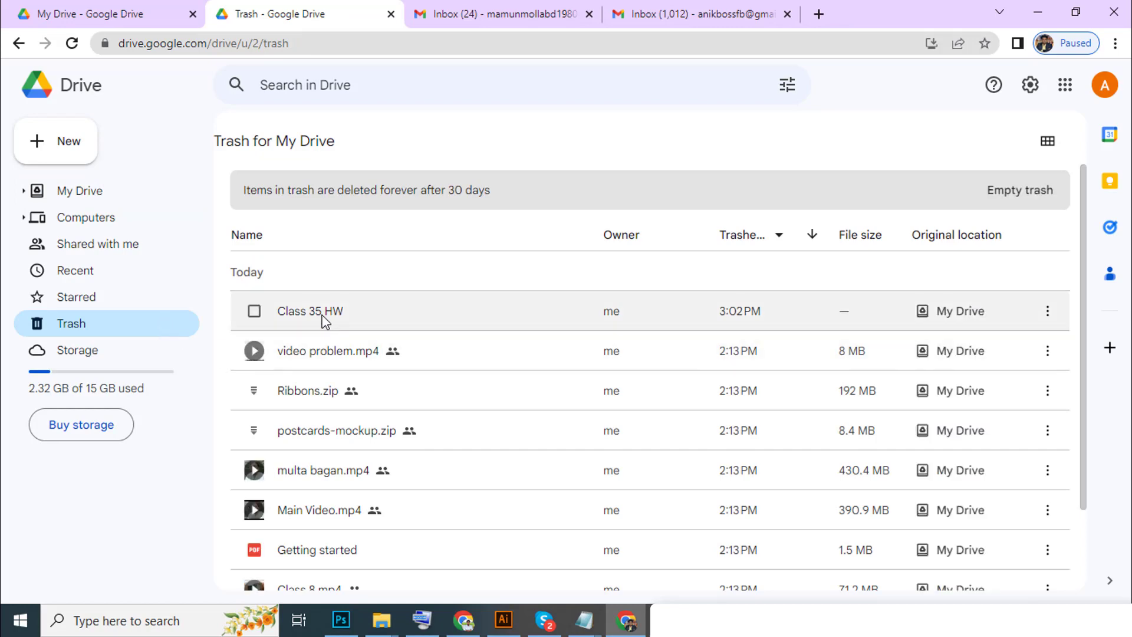
click(321, 312)
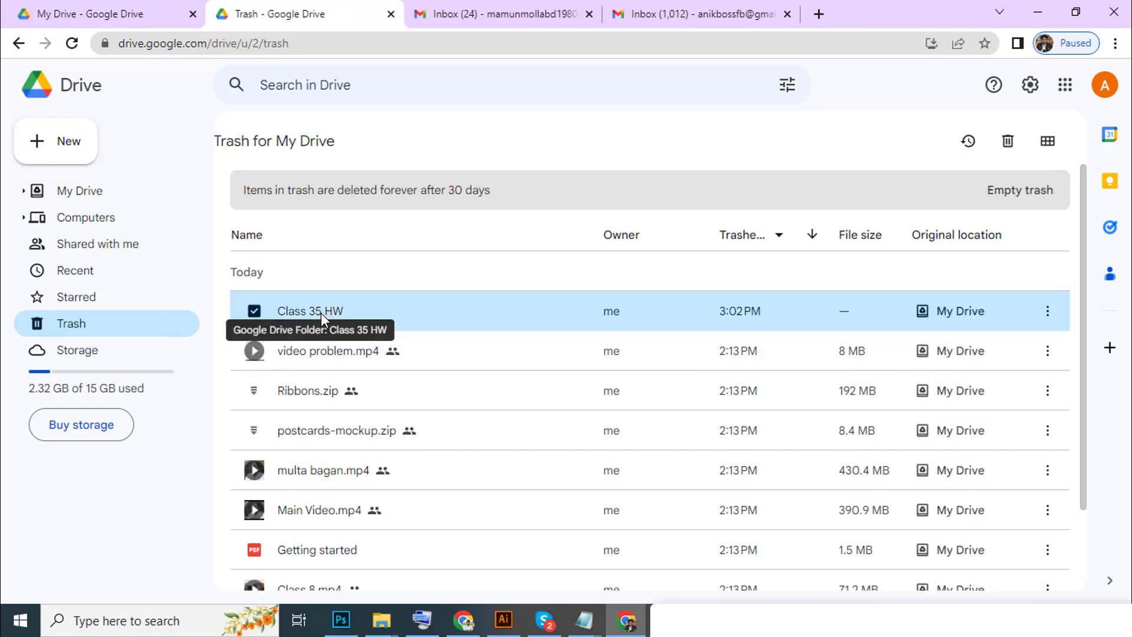
click(1009, 143)
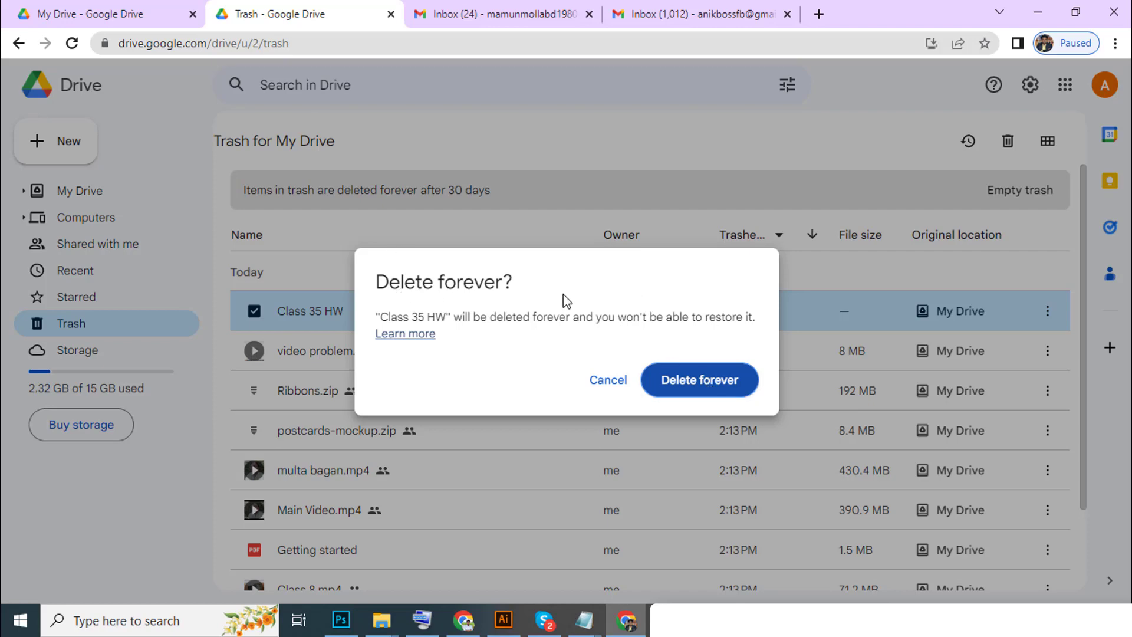
click(662, 381)
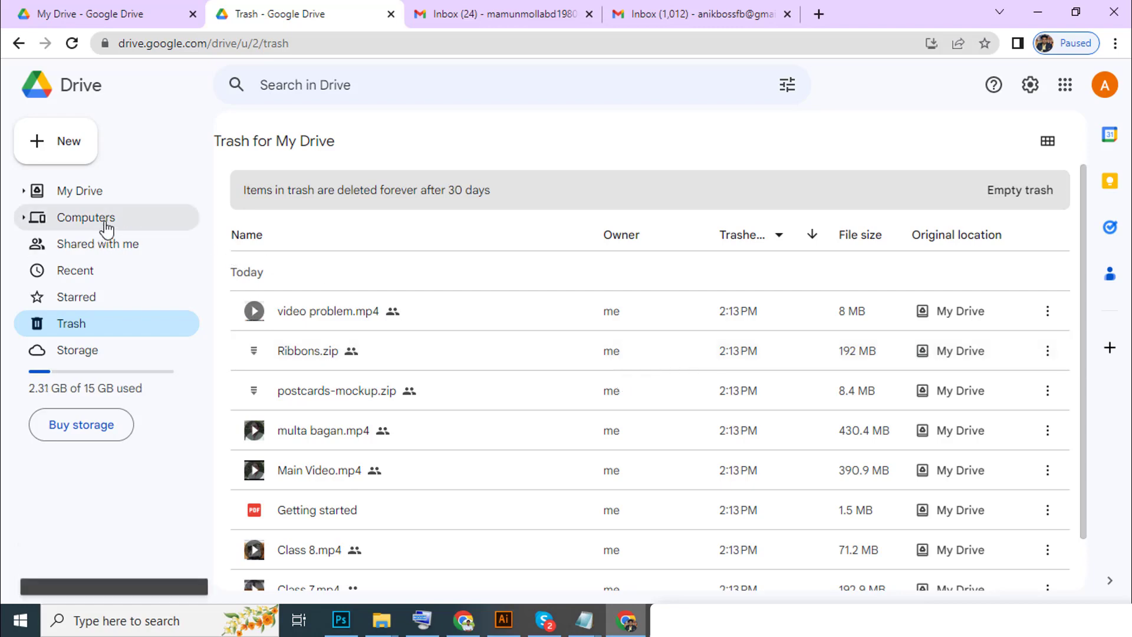
click(111, 204)
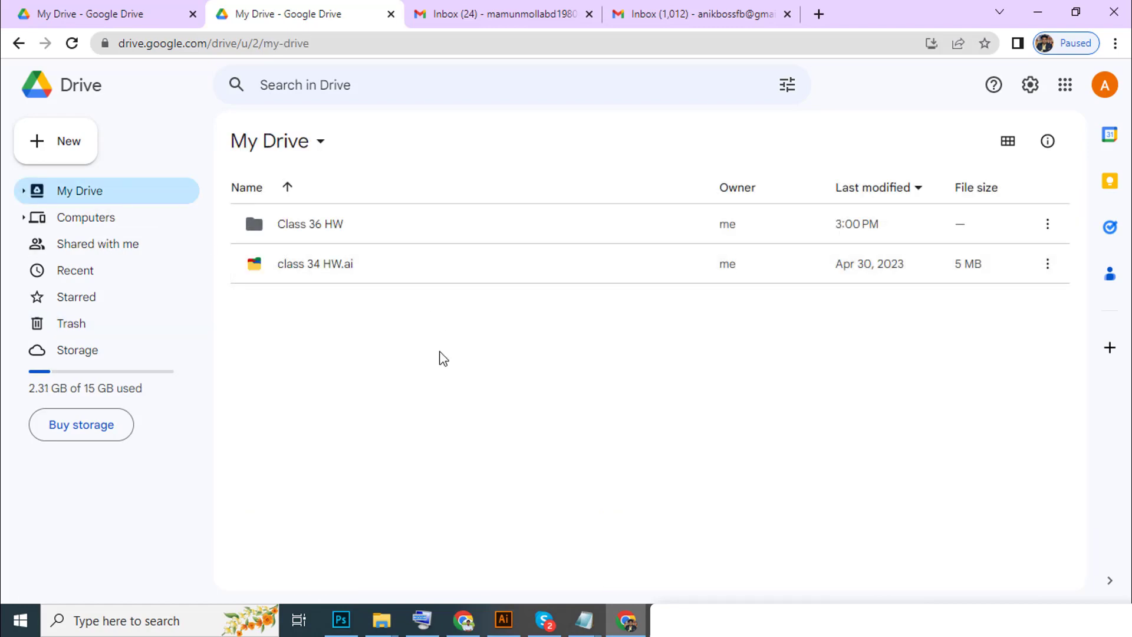